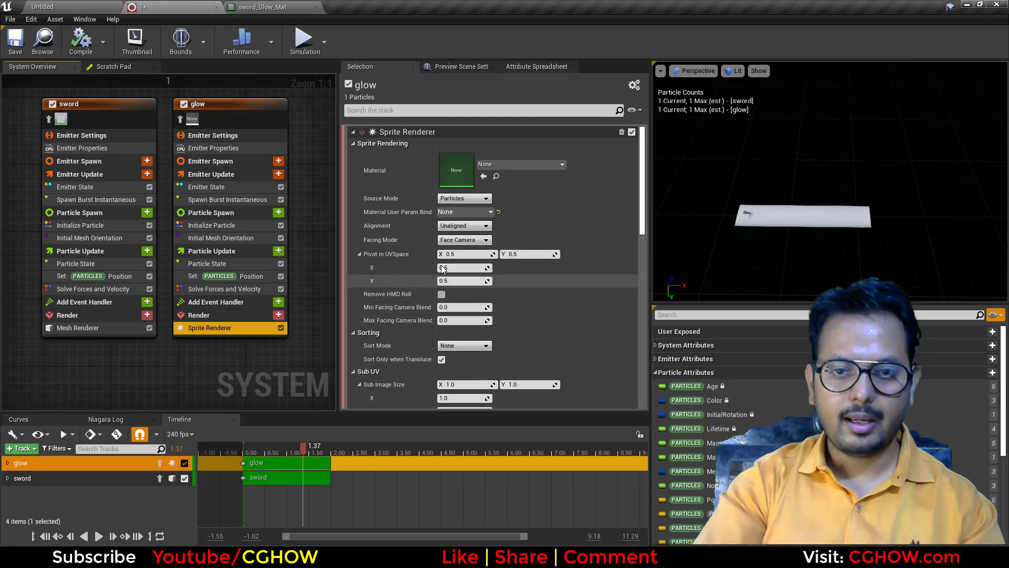
Assign the sword_Glow_Mat material from the content folder to the glow emitter's Sprite Renderer.
click(87, 4)
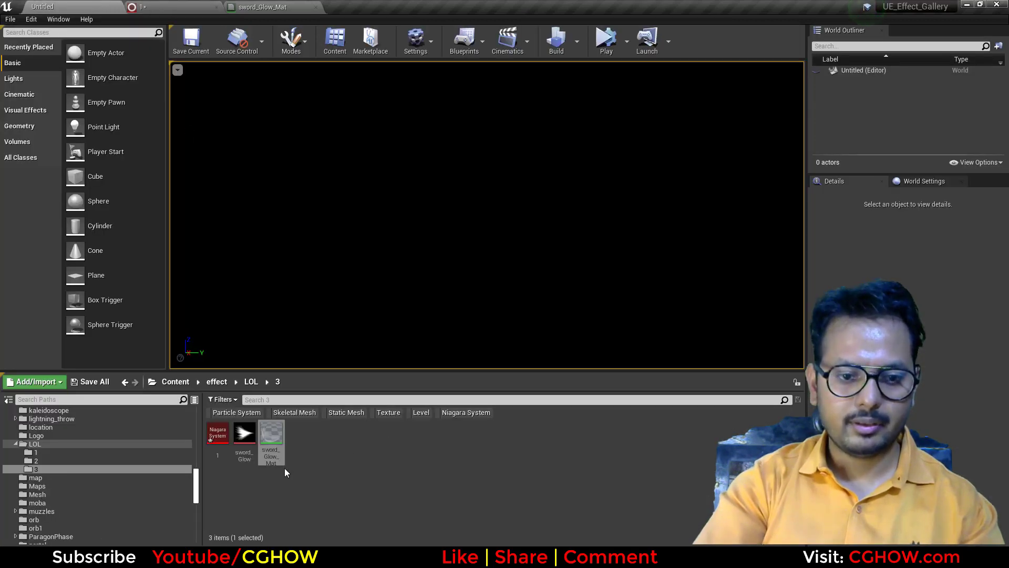
click(194, 9)
click(483, 176)
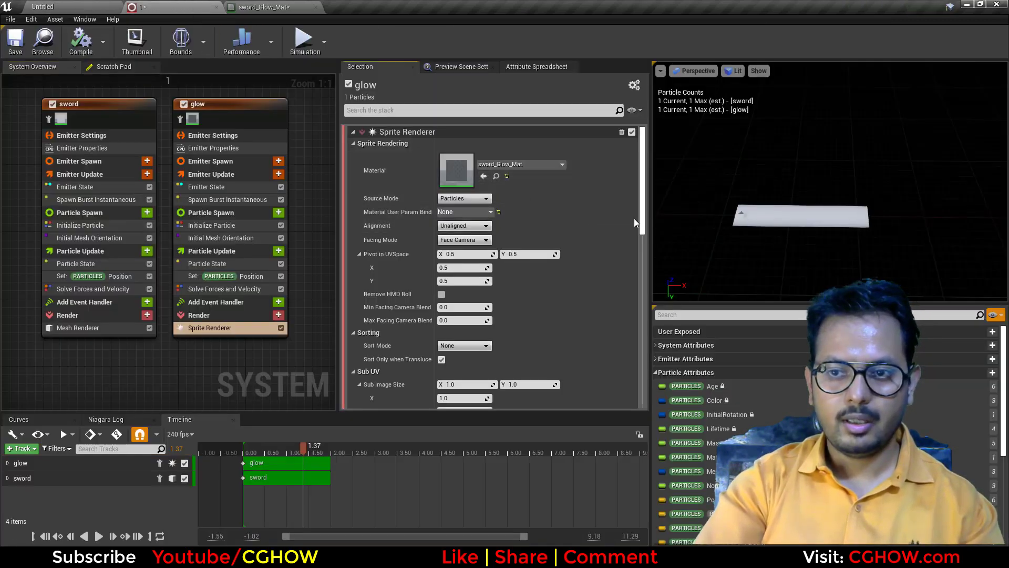
In glow's Initialize Particle, set the sprite size to Uniform at about 234 and the sprite rotation mode to Unset, with the simulation playing.
click(201, 225)
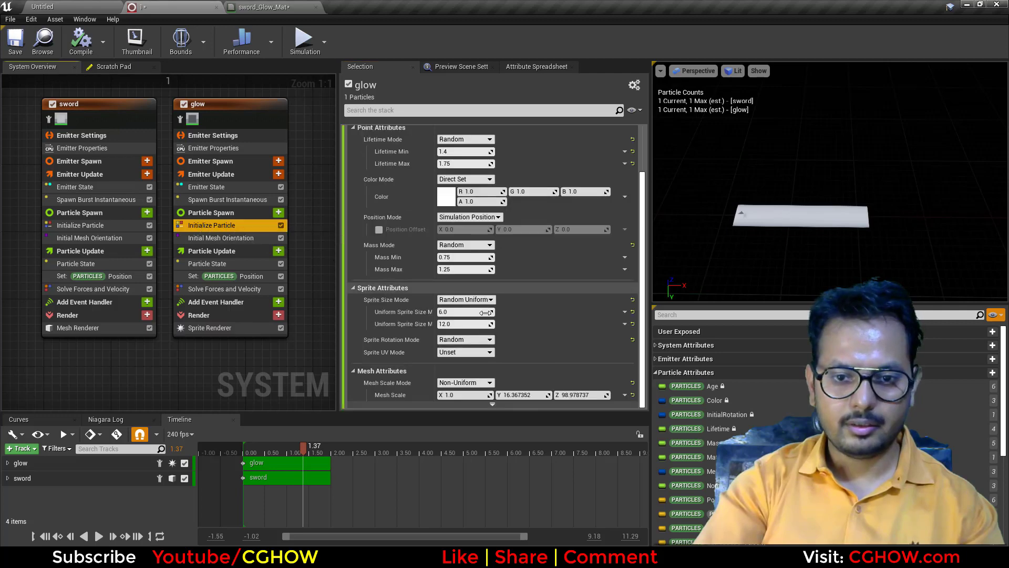
click(465, 300)
click(449, 316)
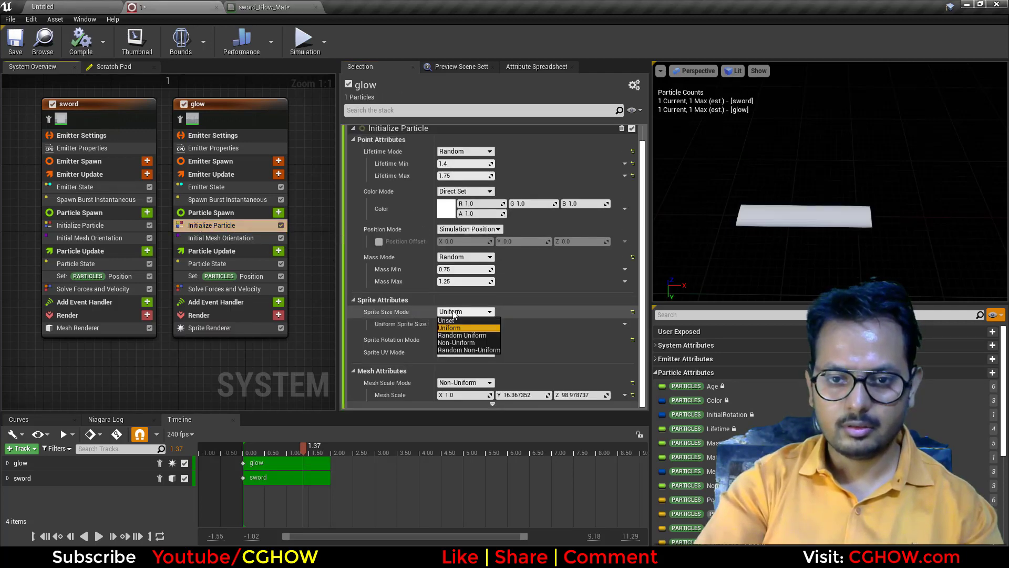
drag(452, 324, 493, 324)
click(99, 536)
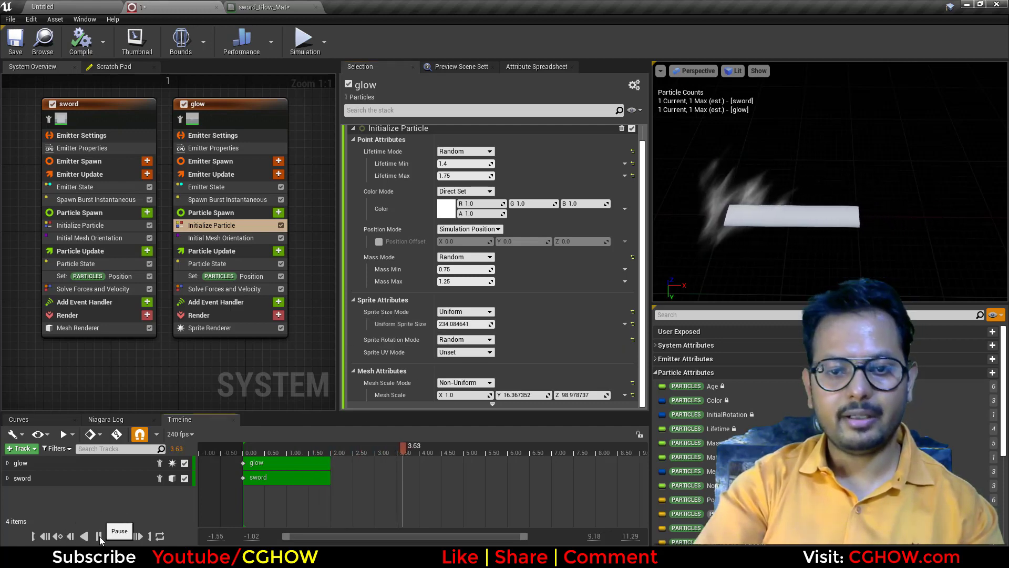
click(465, 339)
click(457, 348)
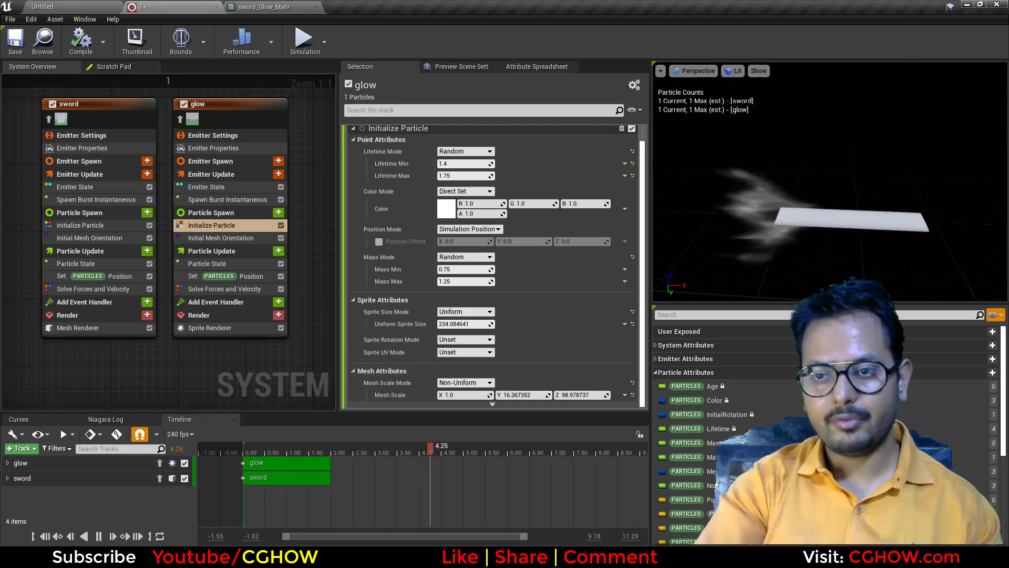
Set the glow Sprite Renderer's alignment to Custom Alignment and its facing mode to Custom Facing Vector.
click(262, 327)
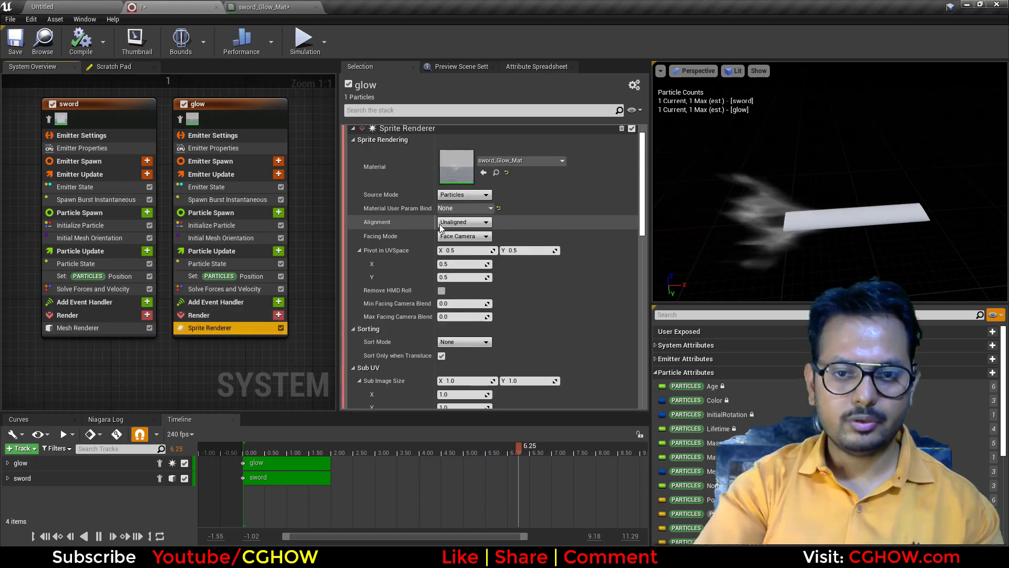
click(464, 222)
click(465, 243)
click(478, 235)
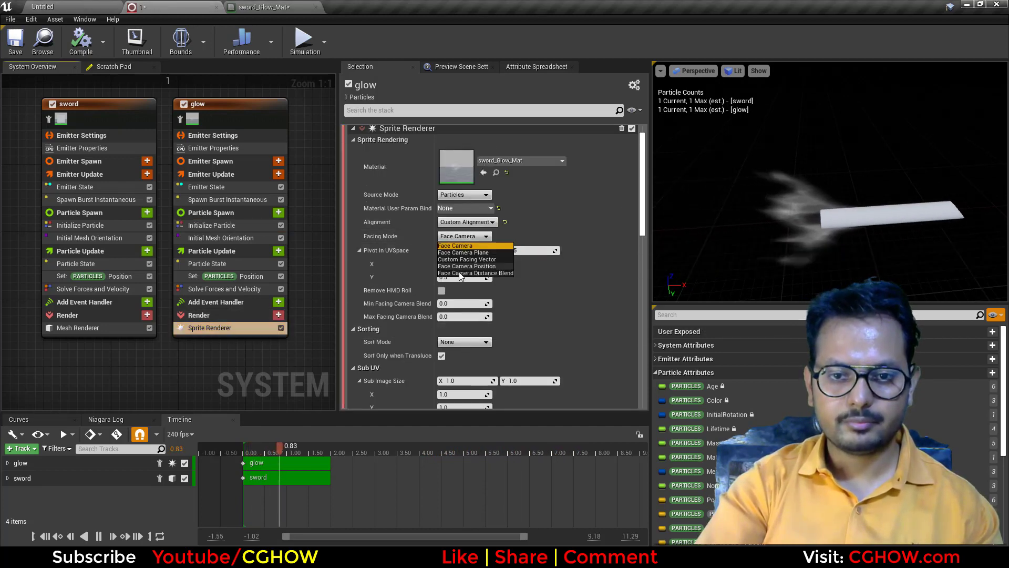
click(462, 266)
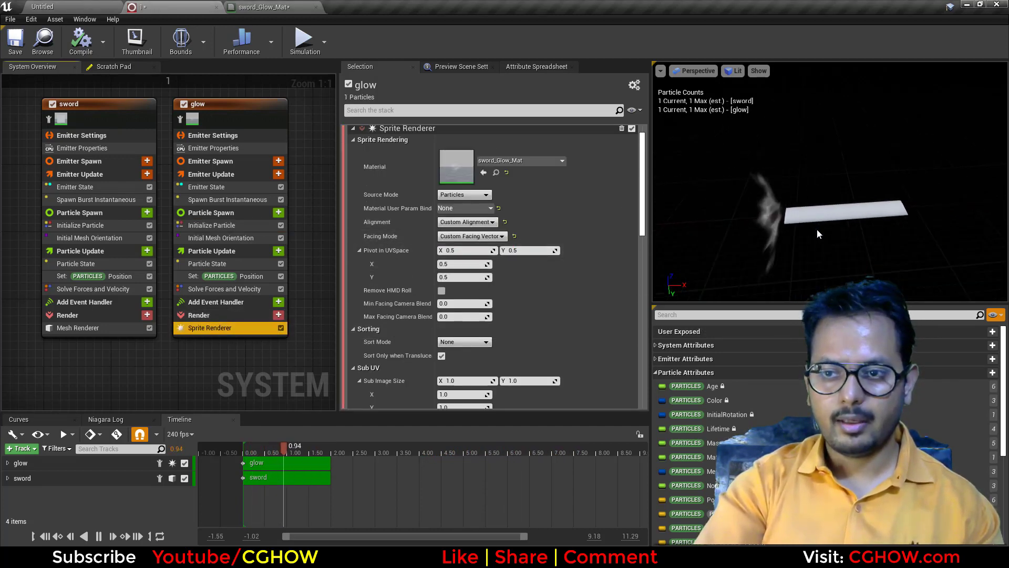
Add an Align Sprite to Mesh Orientation module to glow's Particle Update, then pause the simulation at about 0.15.
click(279, 251)
text(ali)
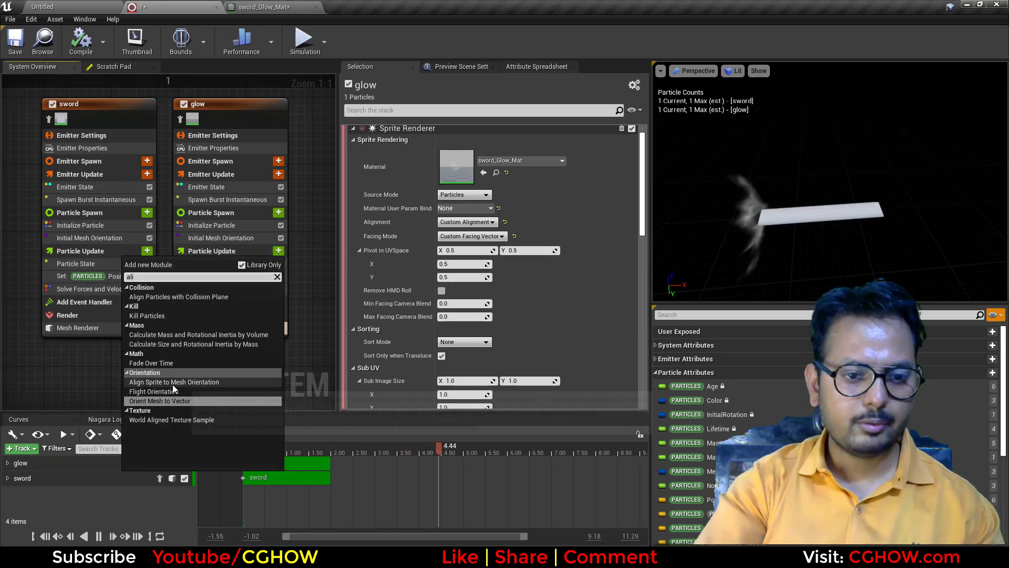
click(173, 382)
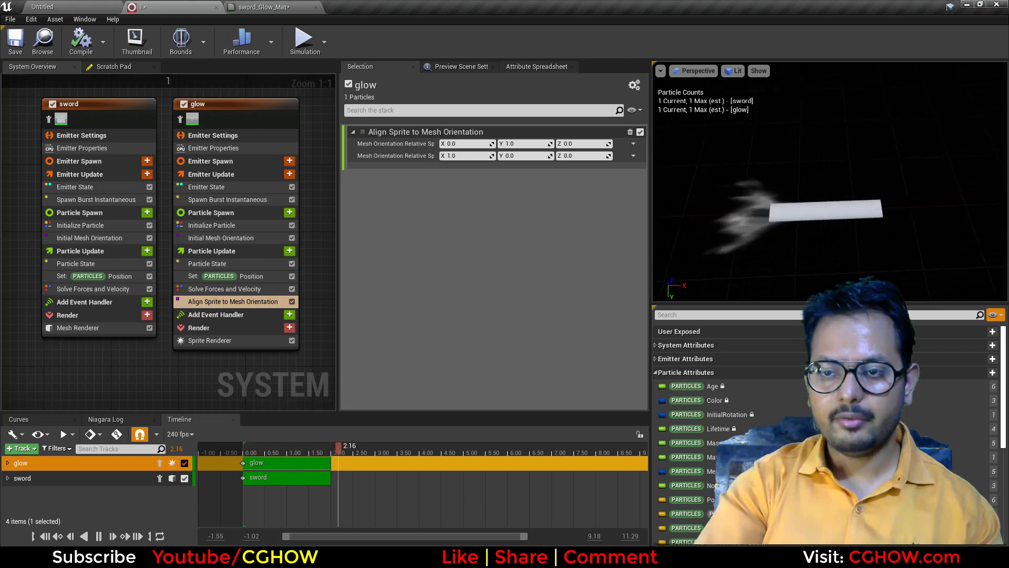
click(99, 536)
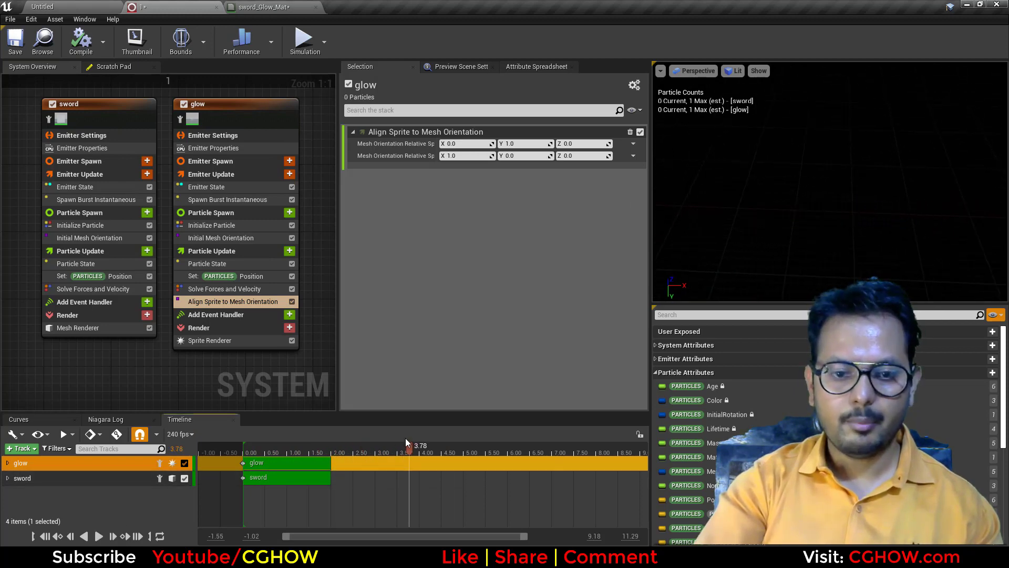
drag(405, 445, 249, 449)
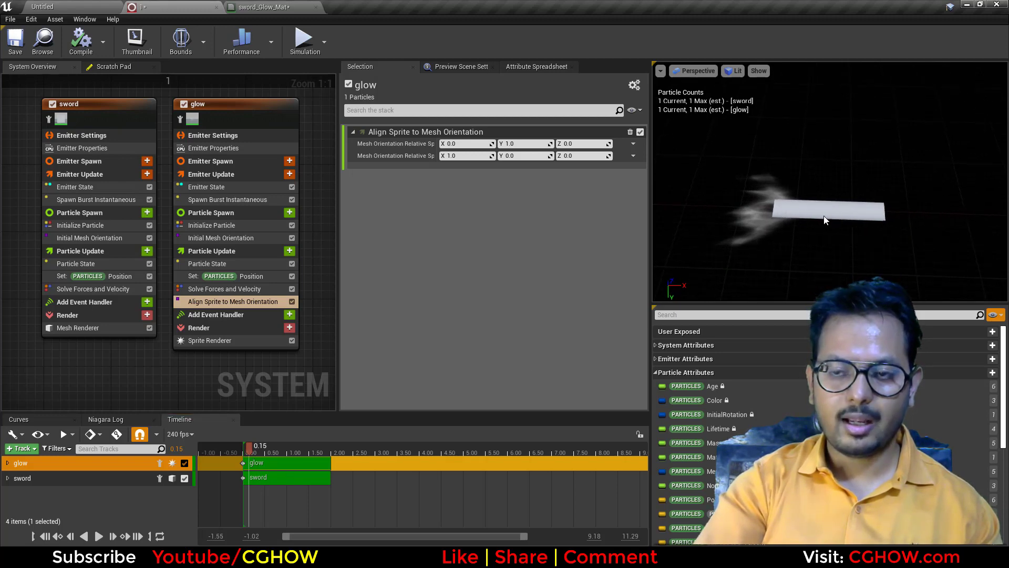
Set glow's sprite size mode to Non-Uniform with a size of about 576 in X and 241 in Y.
click(213, 225)
click(473, 315)
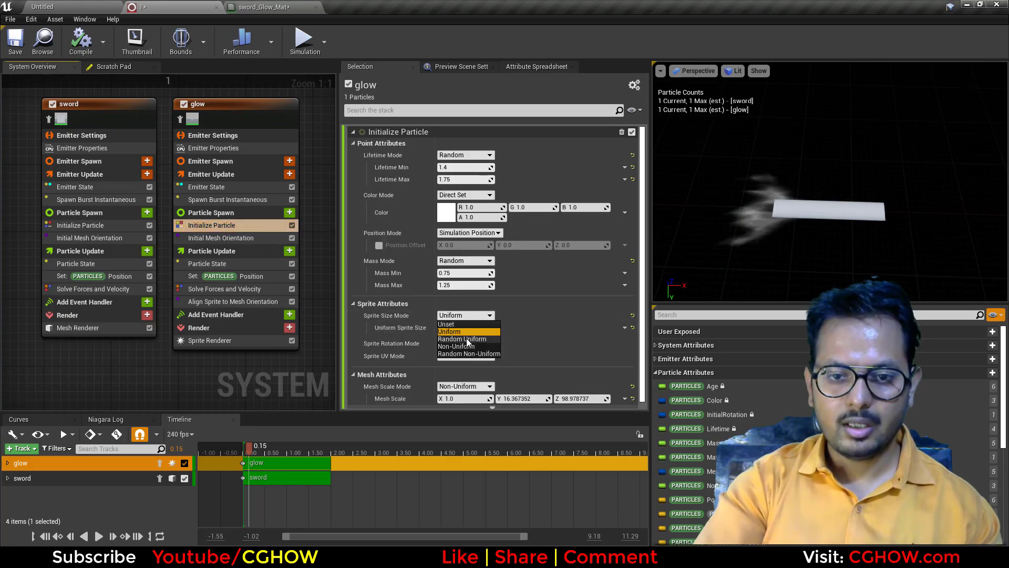
click(466, 346)
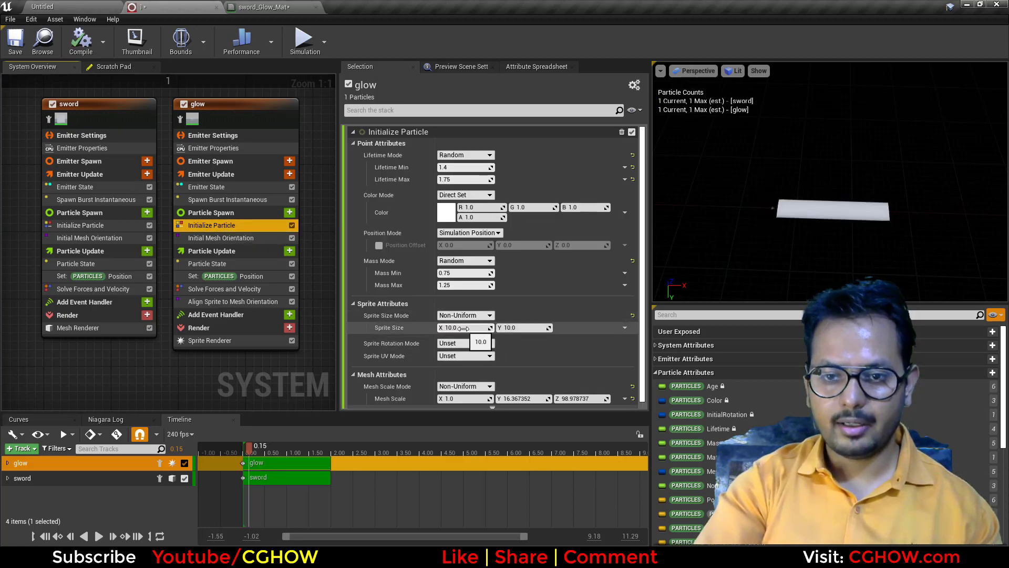
click(463, 327)
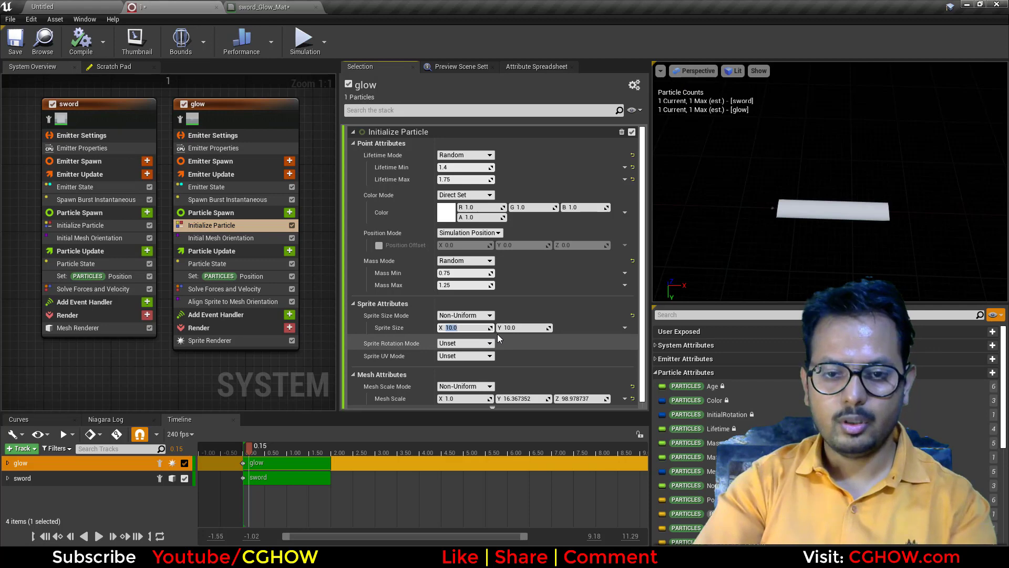
text(300)
key(Return)
click(526, 328)
text(3)
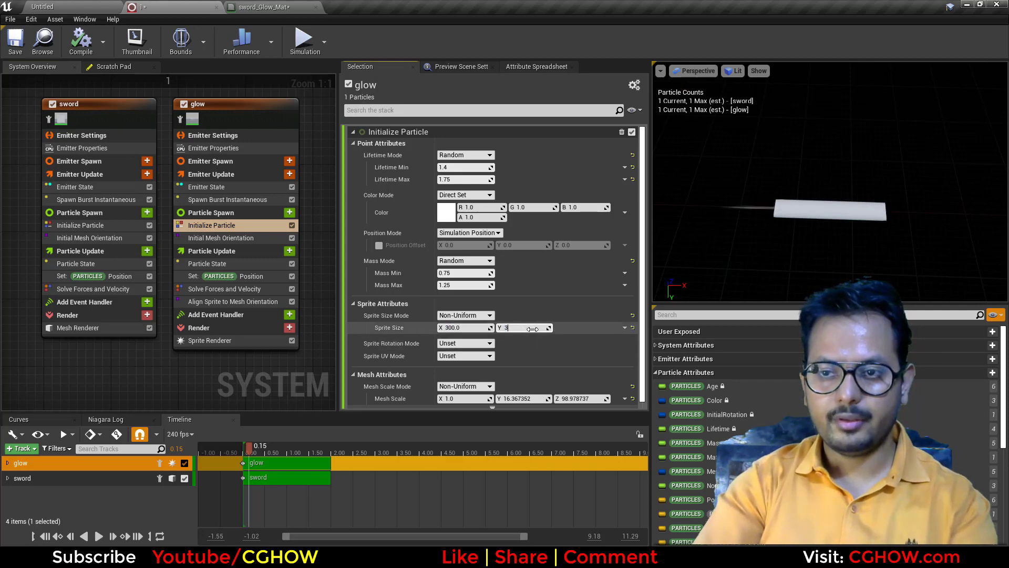
key(Return)
mouse_move(527, 328)
mouse_down()
mouse_move(560, 329)
mouse_move(480, 329)
mouse_move(541, 329)
mouse_up()
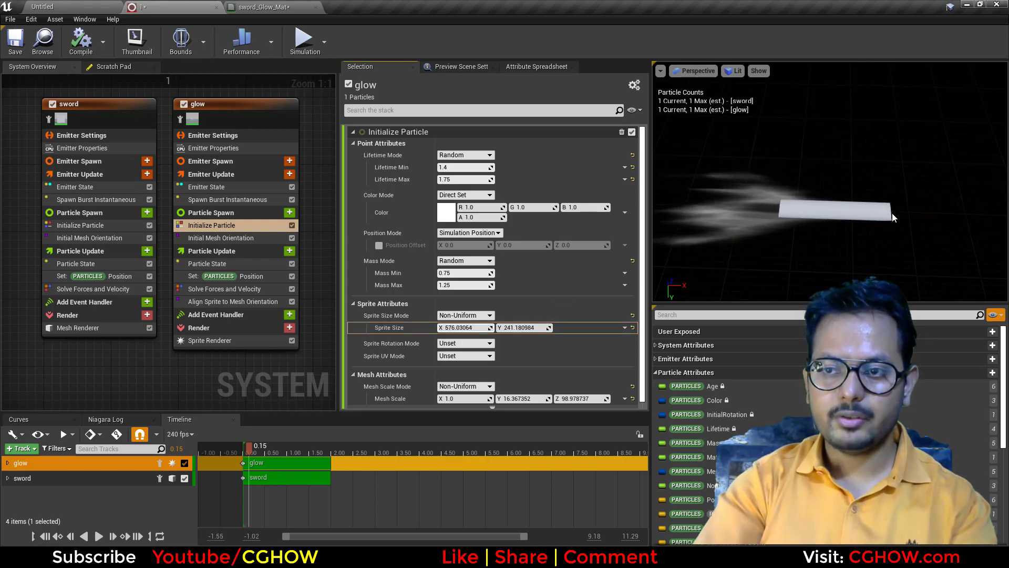
Change glow's X position input to Add Float and paste the copied Float from Curve into its B value.
click(245, 275)
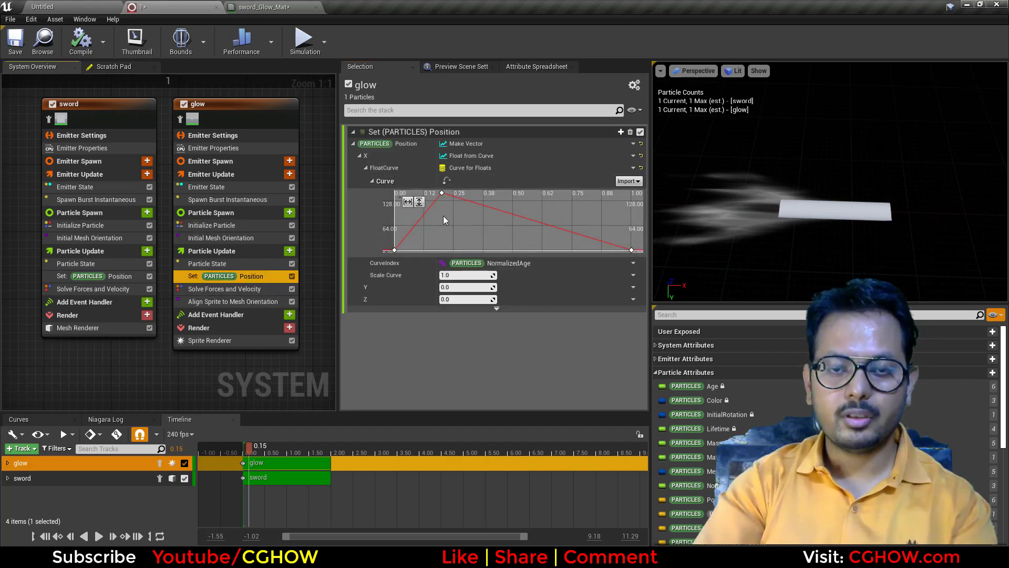
right_click(470, 156)
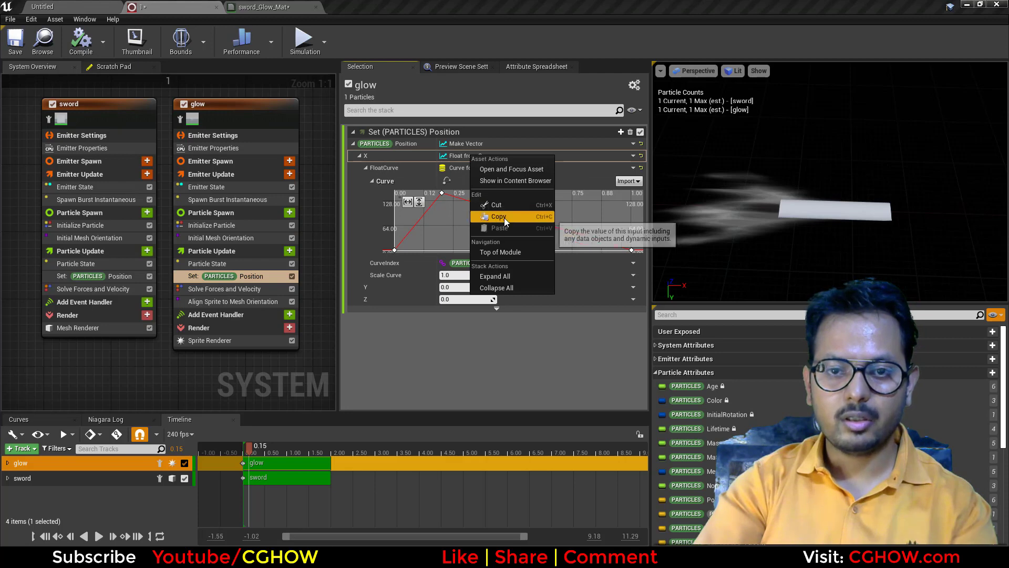
click(633, 155)
text(add)
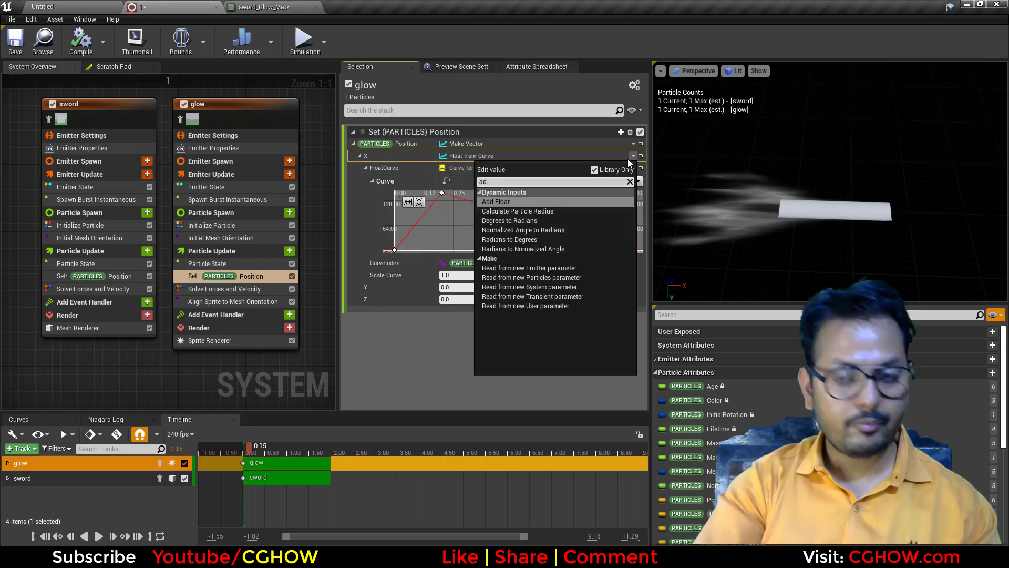
click(530, 200)
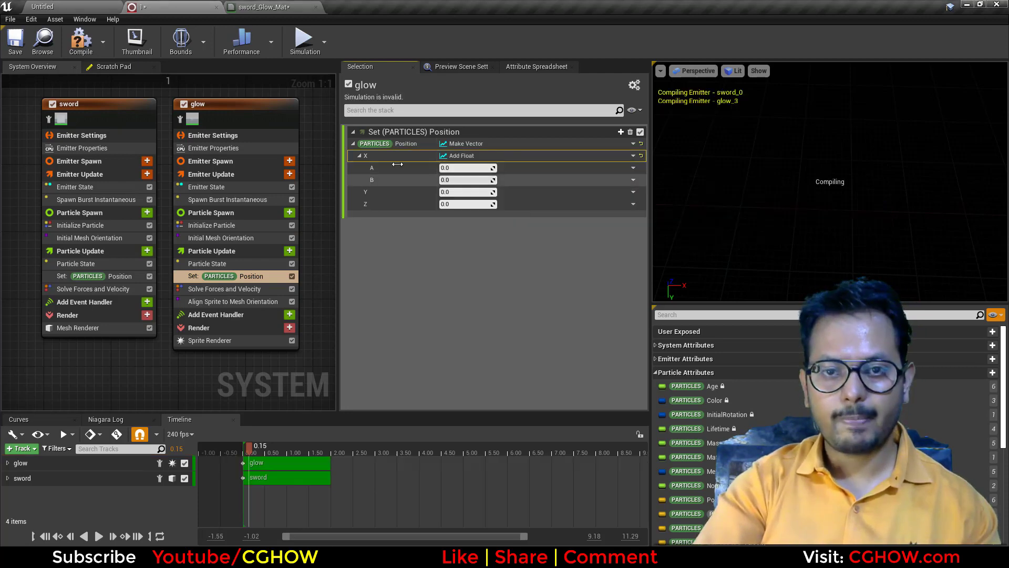
right_click(503, 180)
click(533, 254)
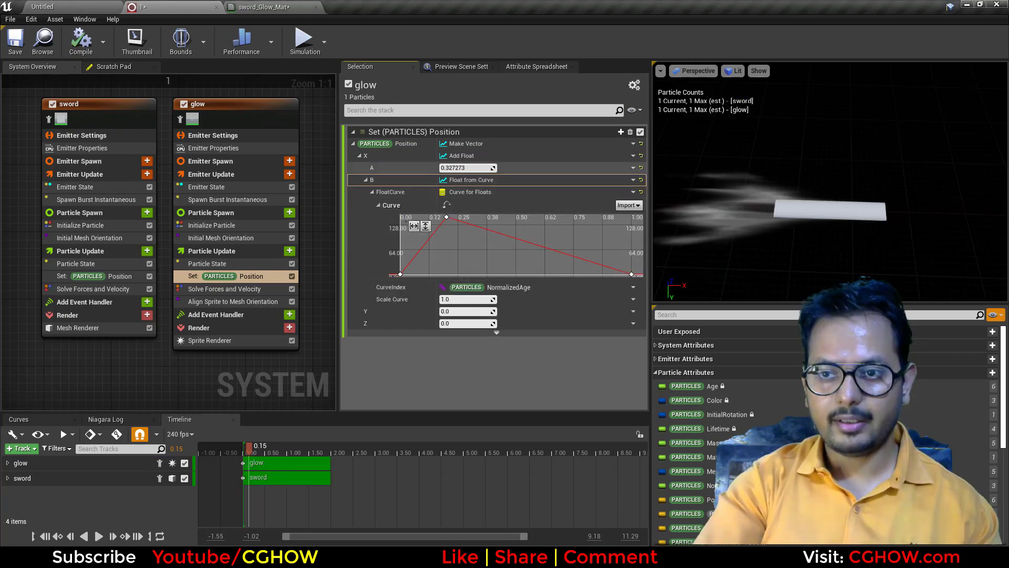
Offset the glow along X by setting the Add Float's A value to about 119.3, and play the simulation.
drag(464, 167, 496, 167)
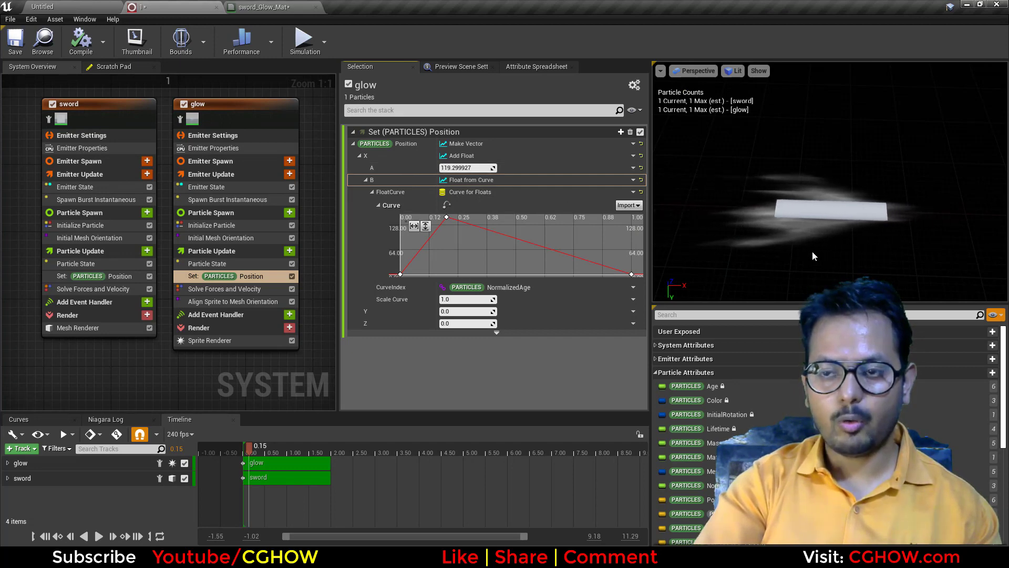
click(96, 537)
click(98, 537)
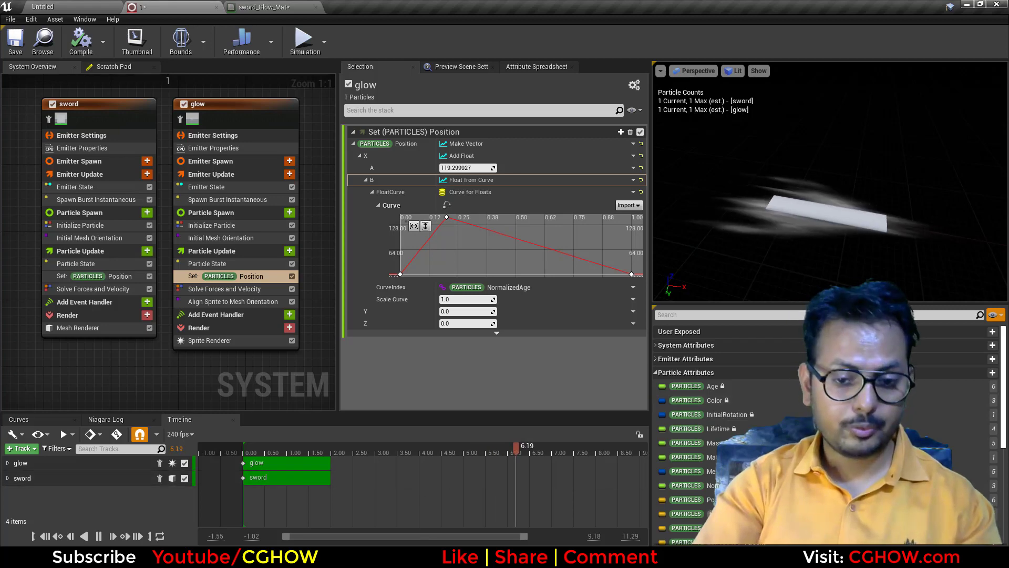
Switch to the browser and examine the Gwen Special Interactions video between about 0:16 and 0:39 for effect reference.
key(alt+Tab)
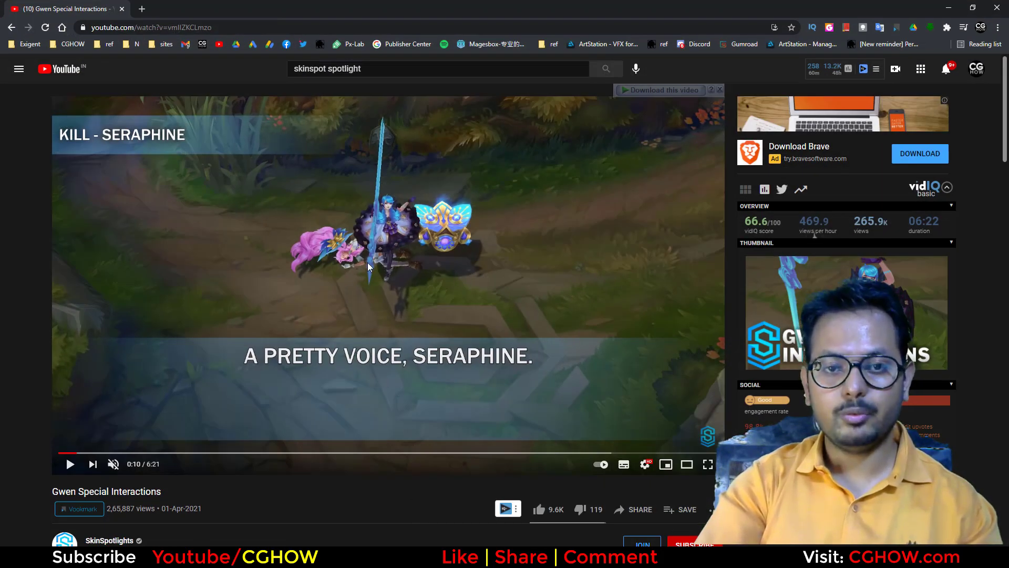
click(85, 452)
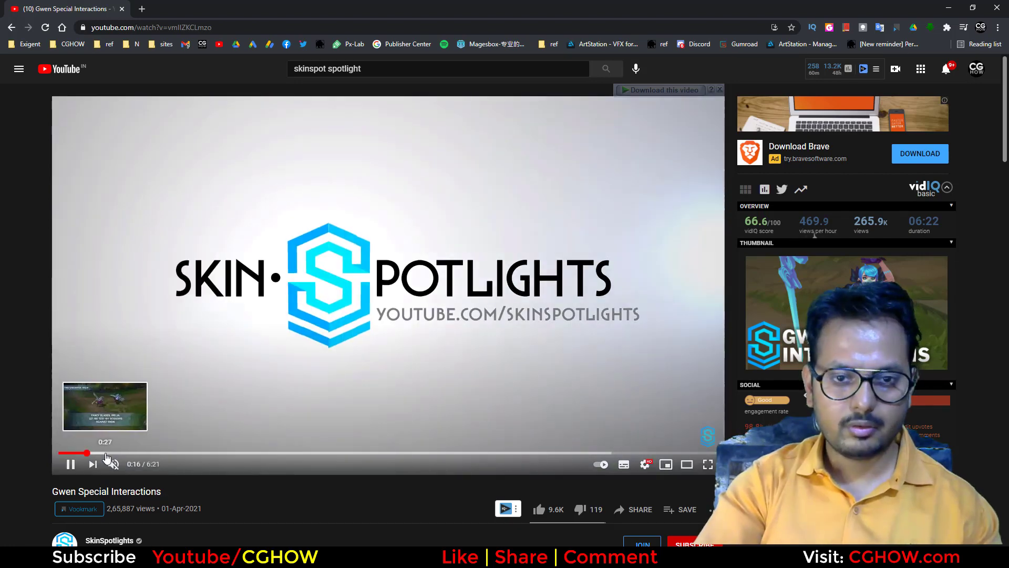
click(106, 452)
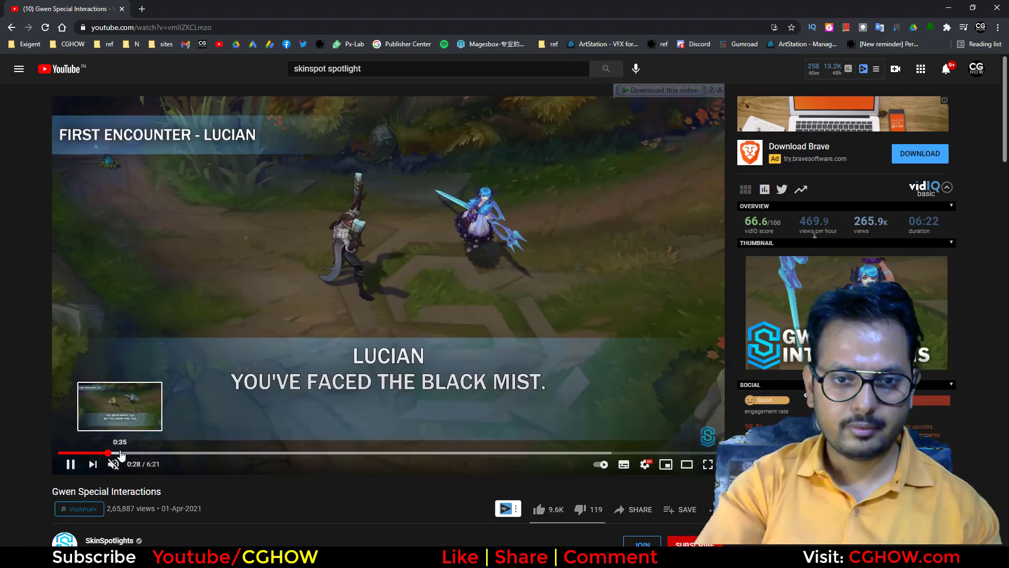
click(124, 453)
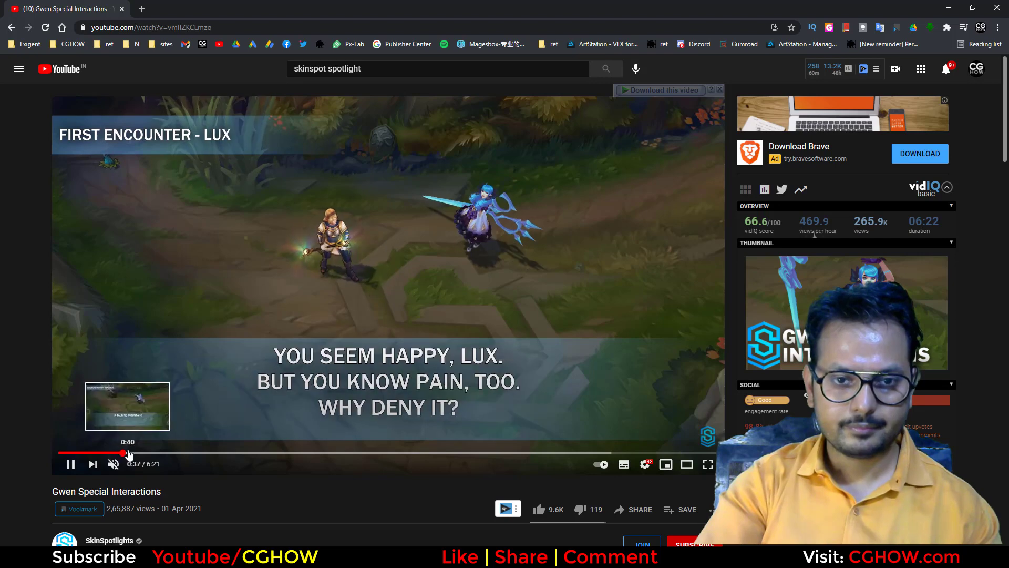
click(316, 279)
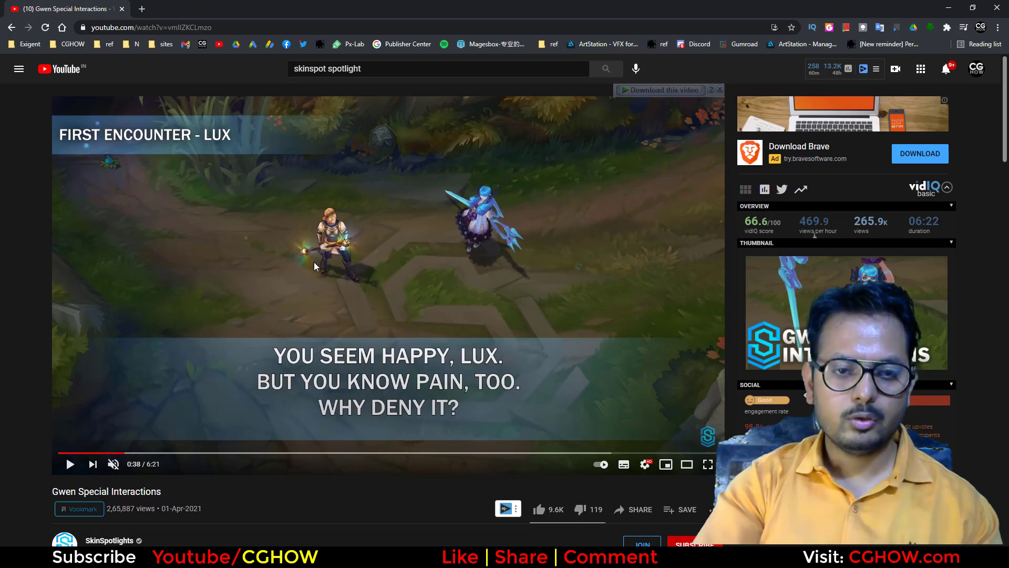
click(322, 258)
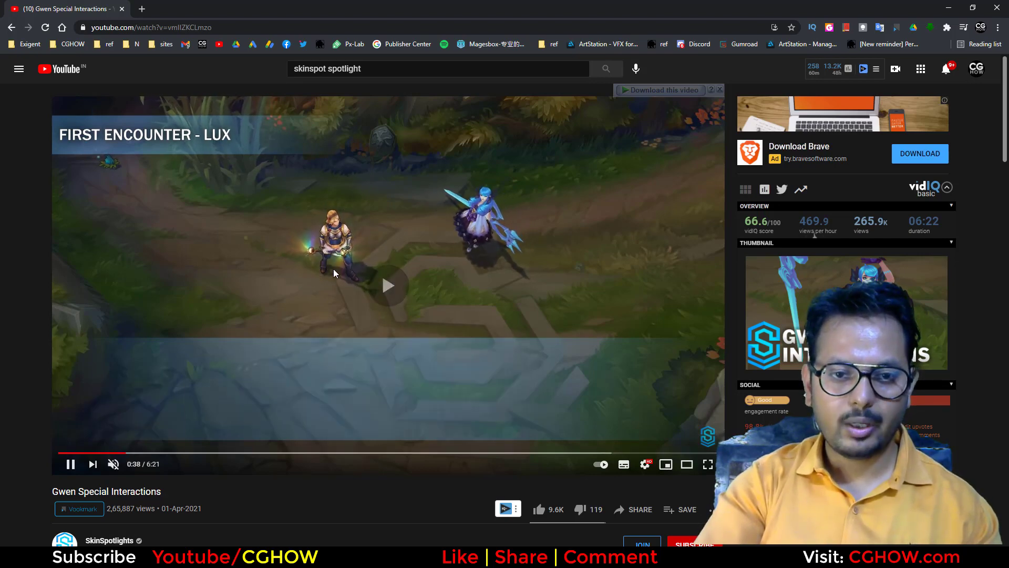
click(354, 255)
click(307, 253)
click(329, 258)
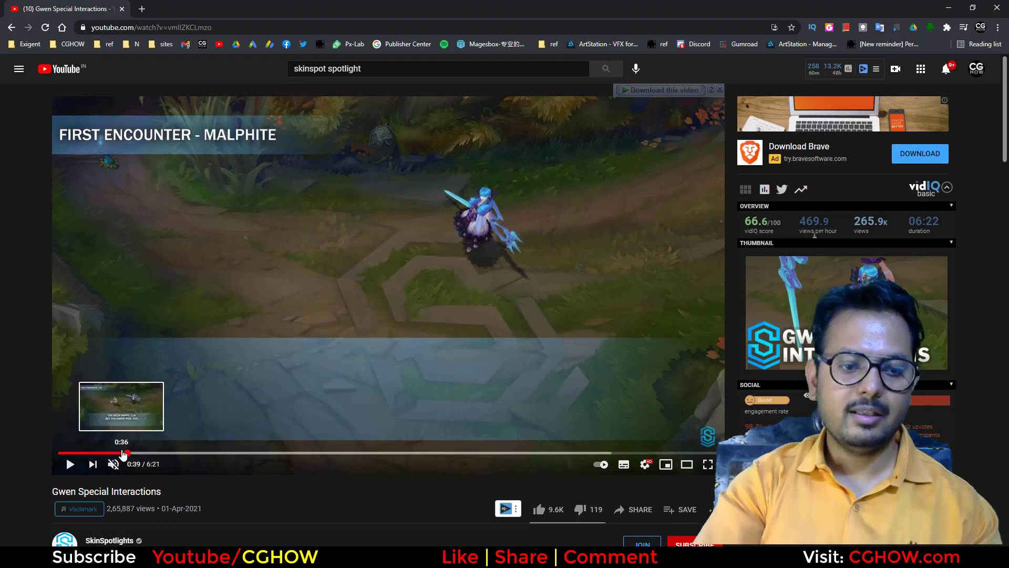
click(121, 452)
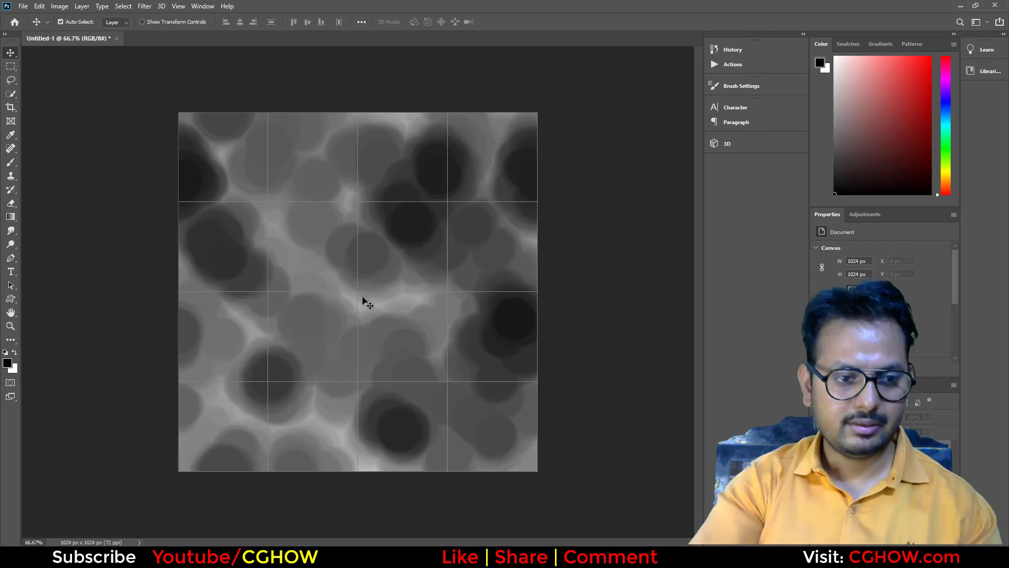
Fill the canvas with black and paint a small white star burst with the Brush at the canvas centre.
click(16, 353)
key(ctrl+BackSpace)
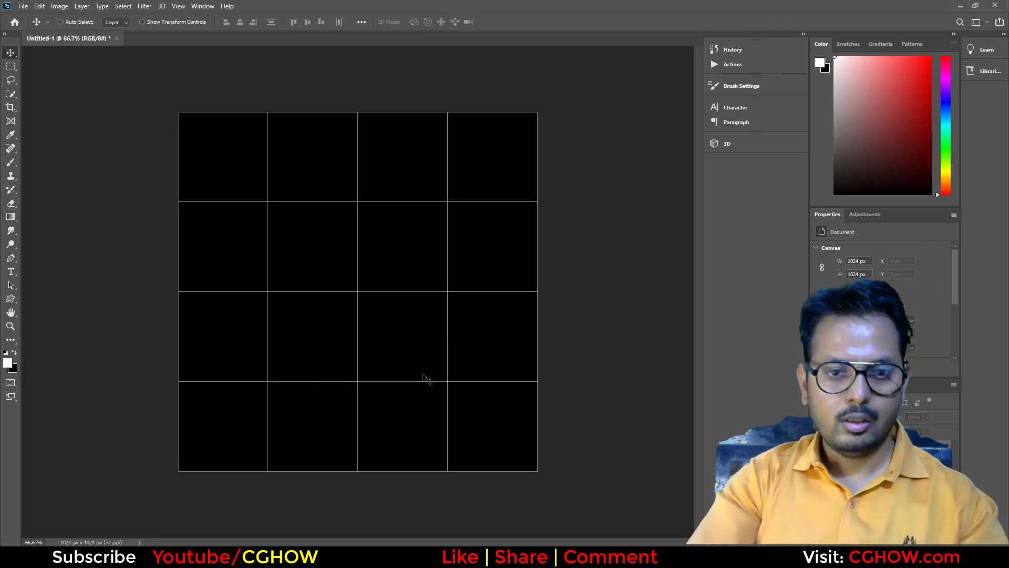
click(13, 164)
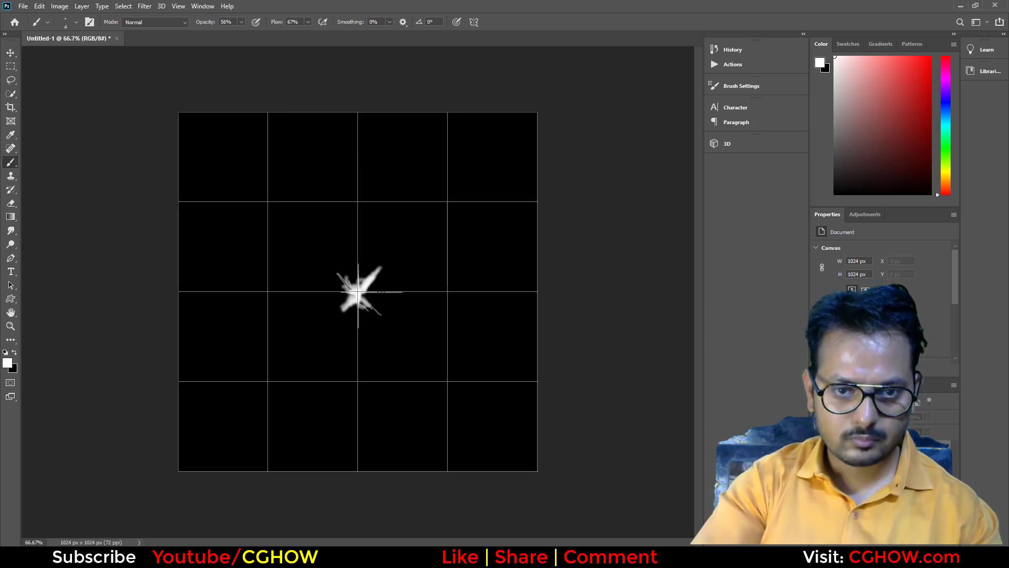
Apply a Radial Blur to the star with amount 43, Zoom method and Best quality.
click(144, 6)
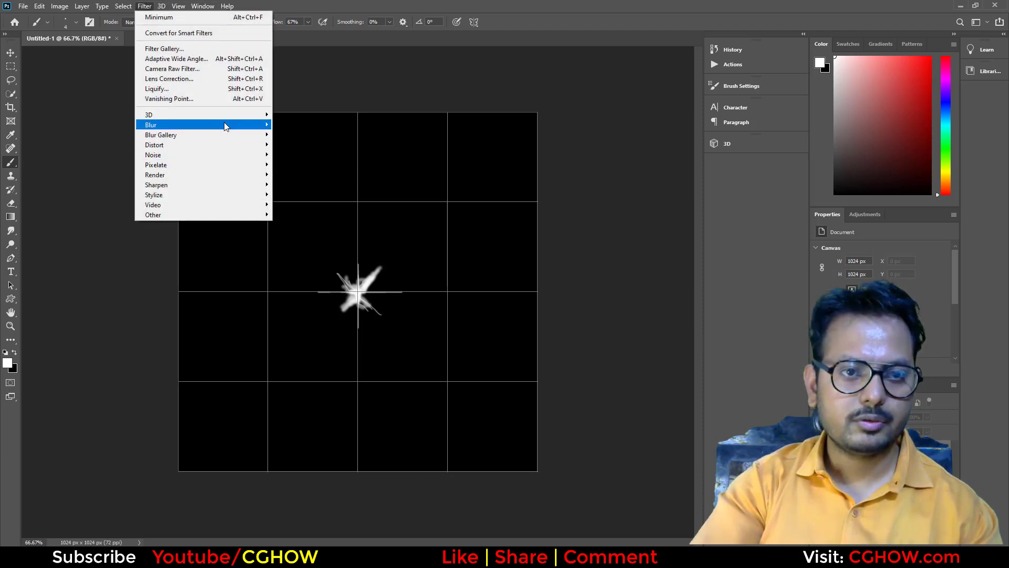
mouse_move(225, 125)
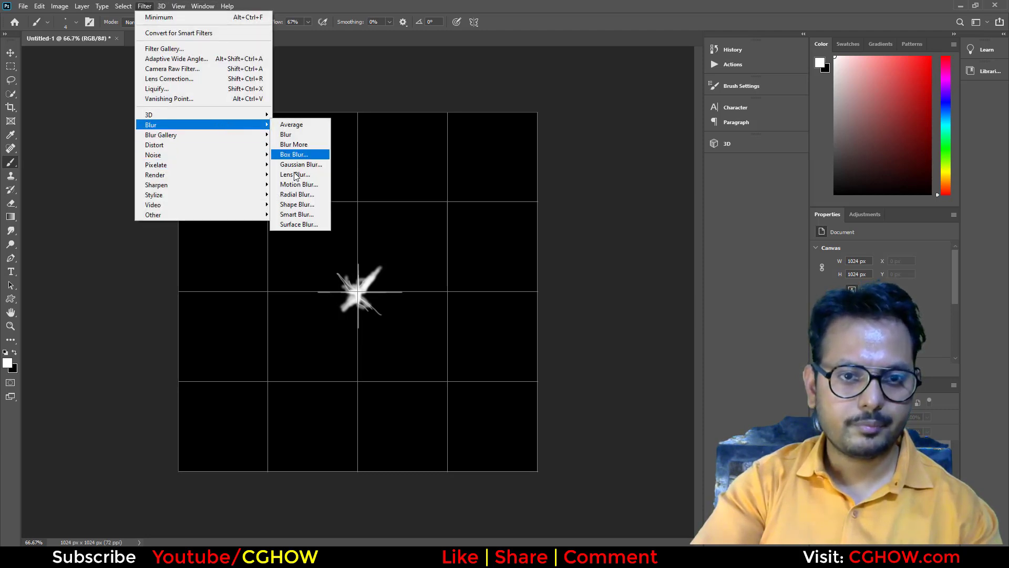
click(317, 198)
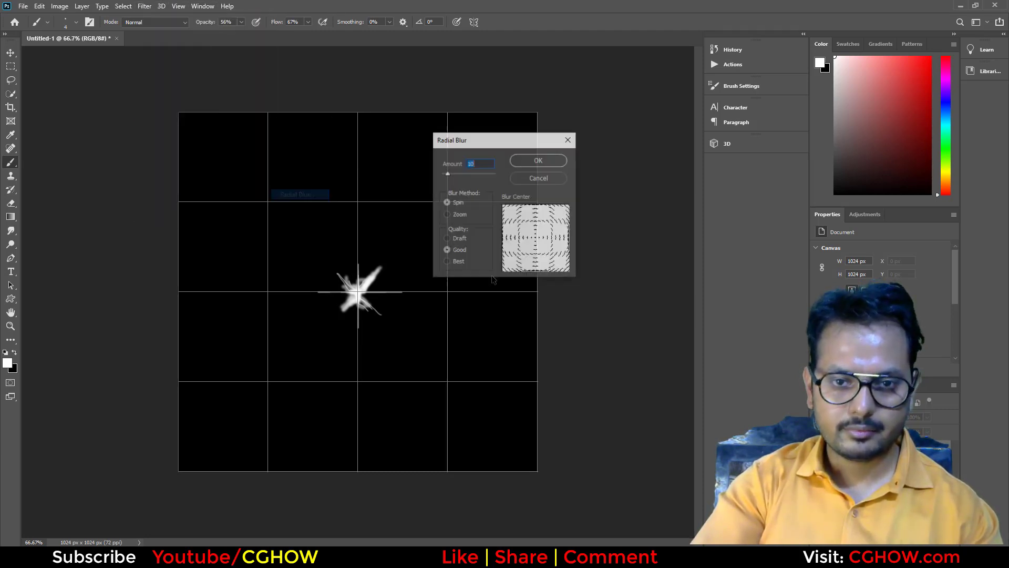
click(459, 215)
click(464, 173)
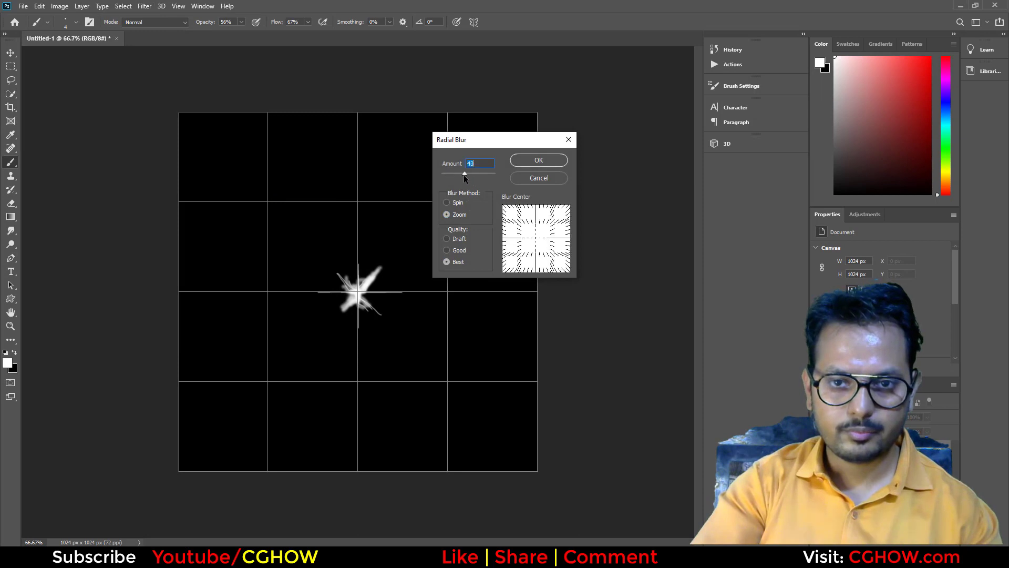
click(541, 161)
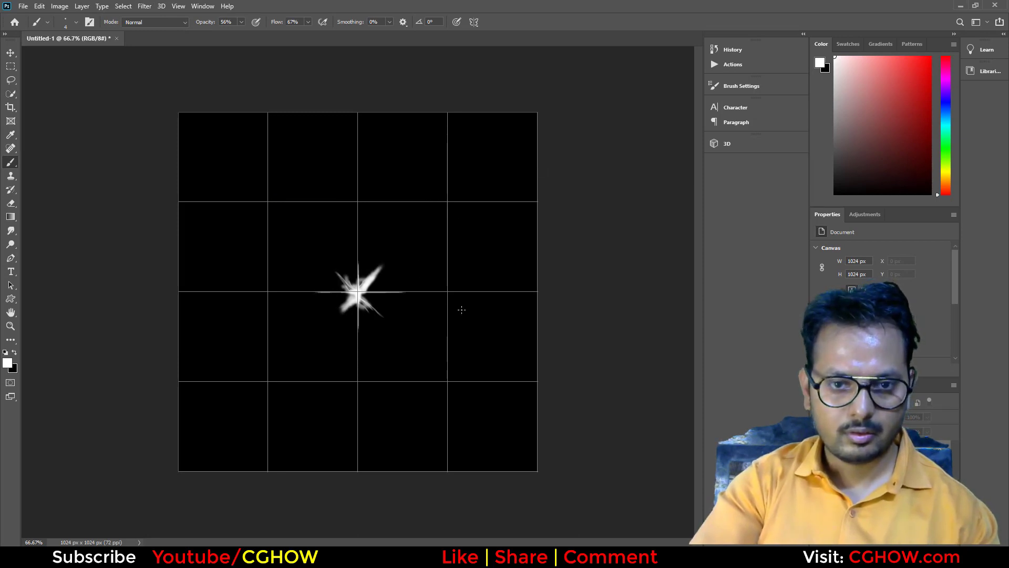
Hide the canvas grid and apply the same Zoom Radial Blur again to stretch the star's rays.
key(ctrl+f)
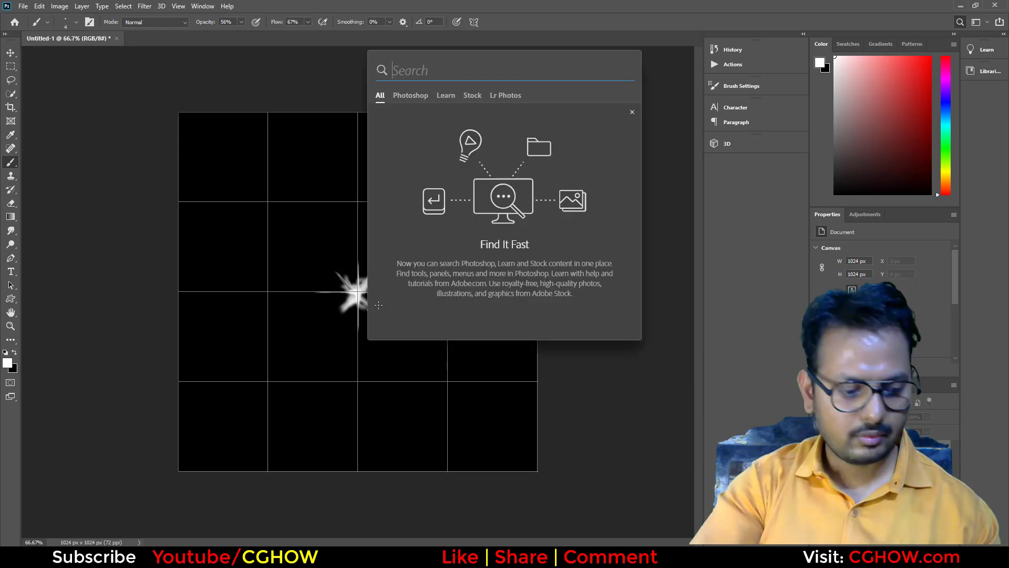
key(Escape)
key(ctrl+apostrophe)
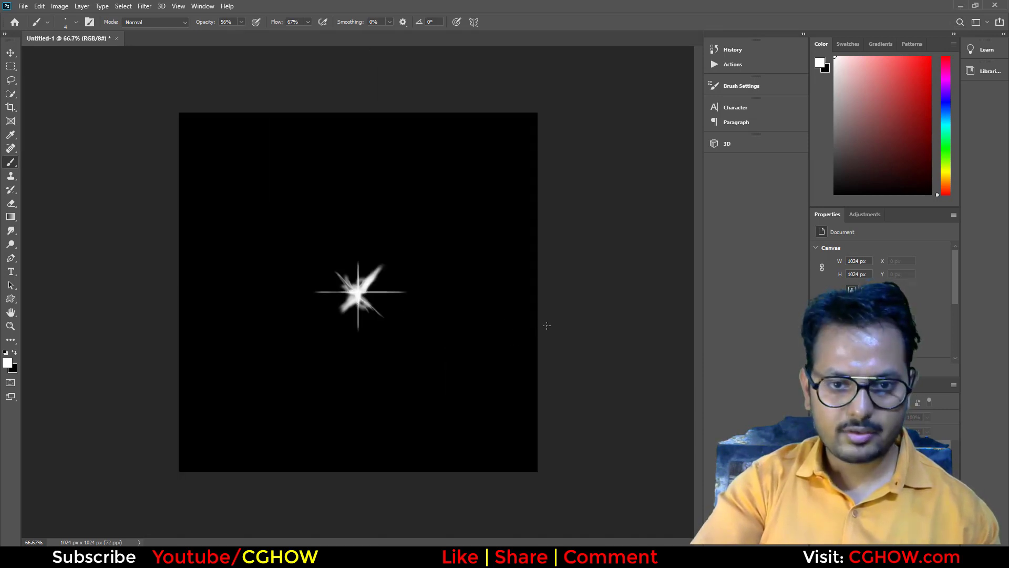
click(149, 7)
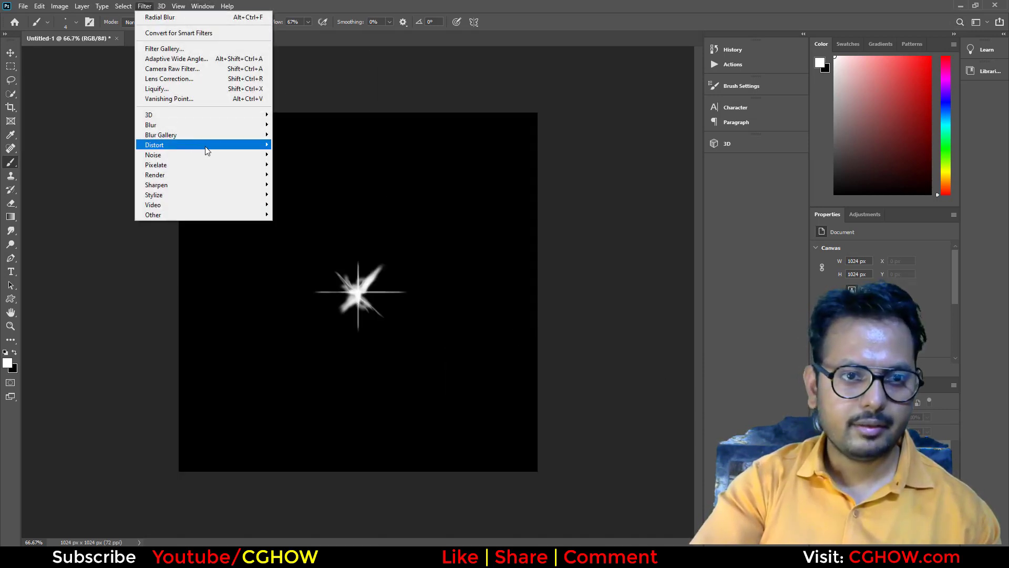
mouse_move(235, 123)
click(303, 195)
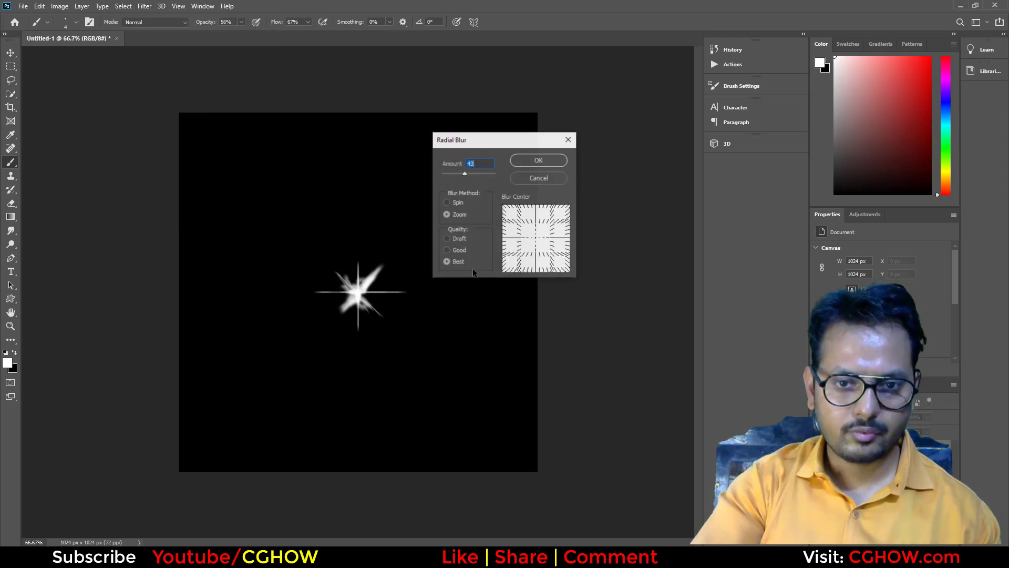
click(554, 164)
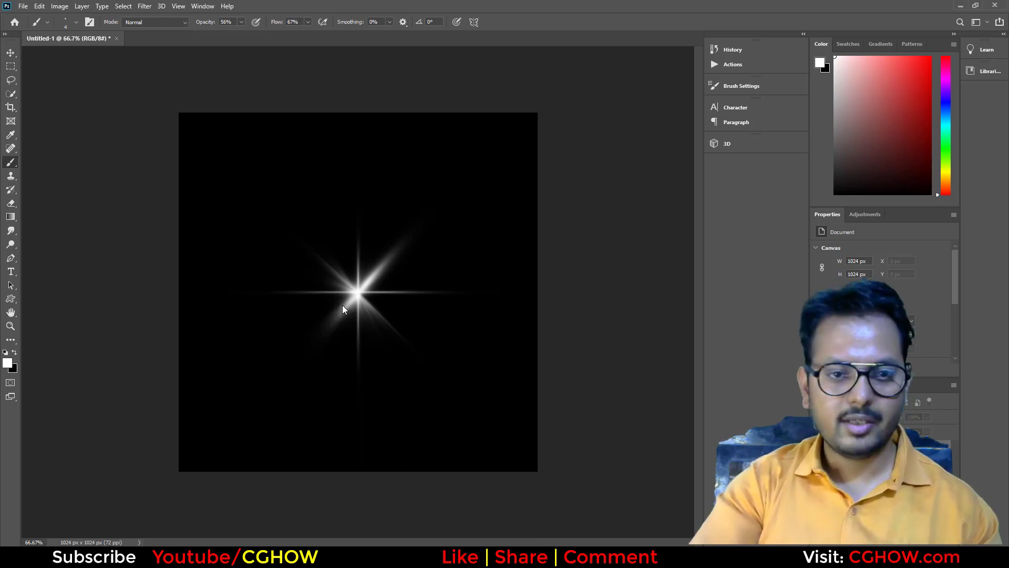
Save the flare as a 24 bits/pixel Targa file named glare in the LOL/3 content folder.
key(ctrl+shift+s)
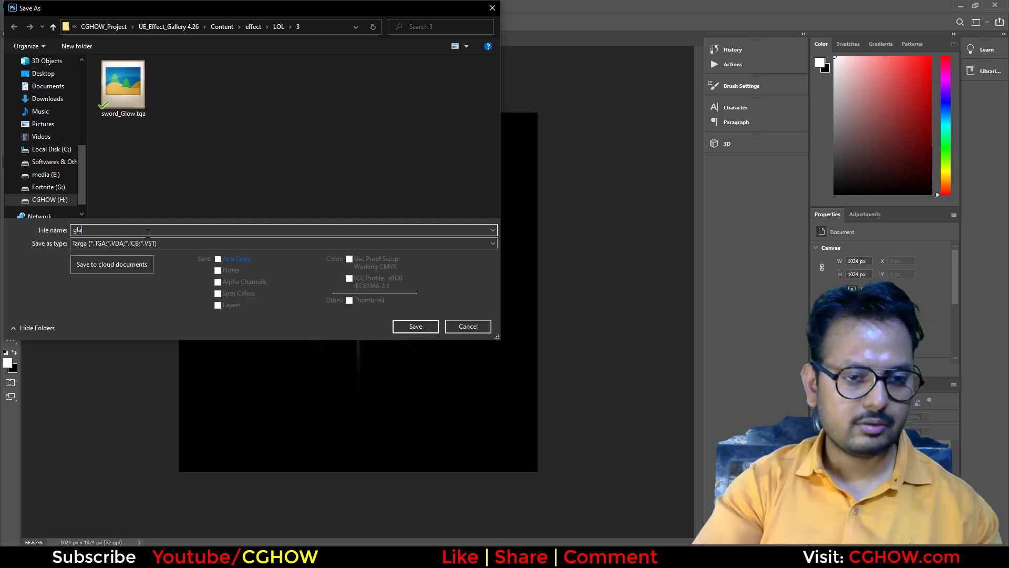
click(423, 327)
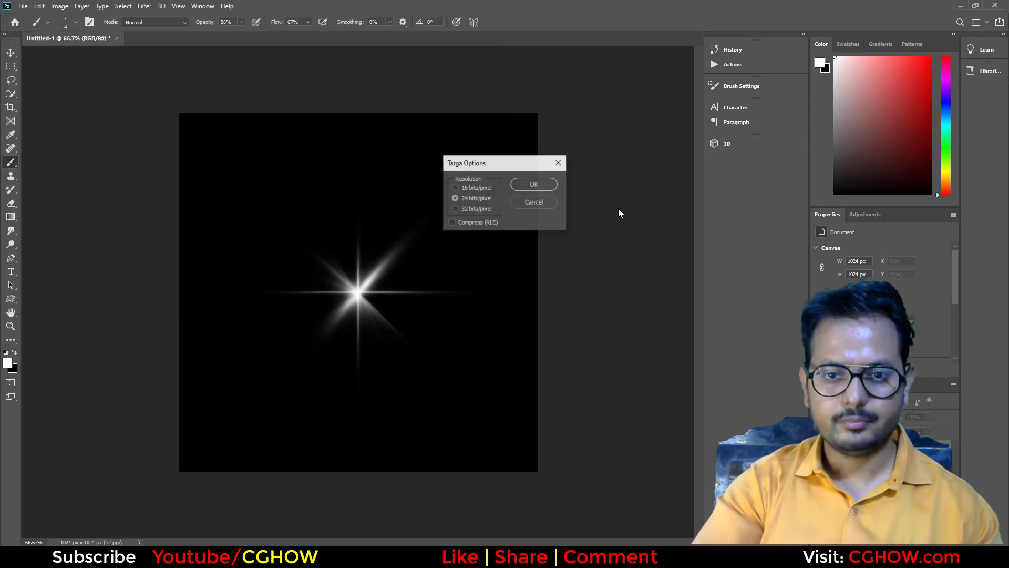
click(528, 182)
Switch to Unreal Editor, duplicate Niagara system 1 in the LOL/3 folder and save the copy.
click(960, 7)
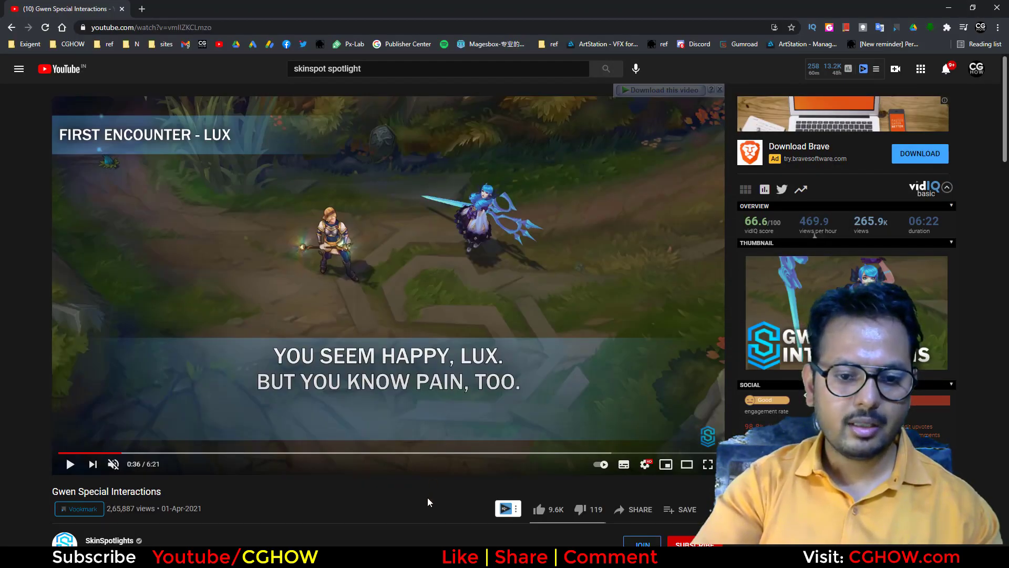
key(alt+Tab)
scroll(227, 146, down, 1)
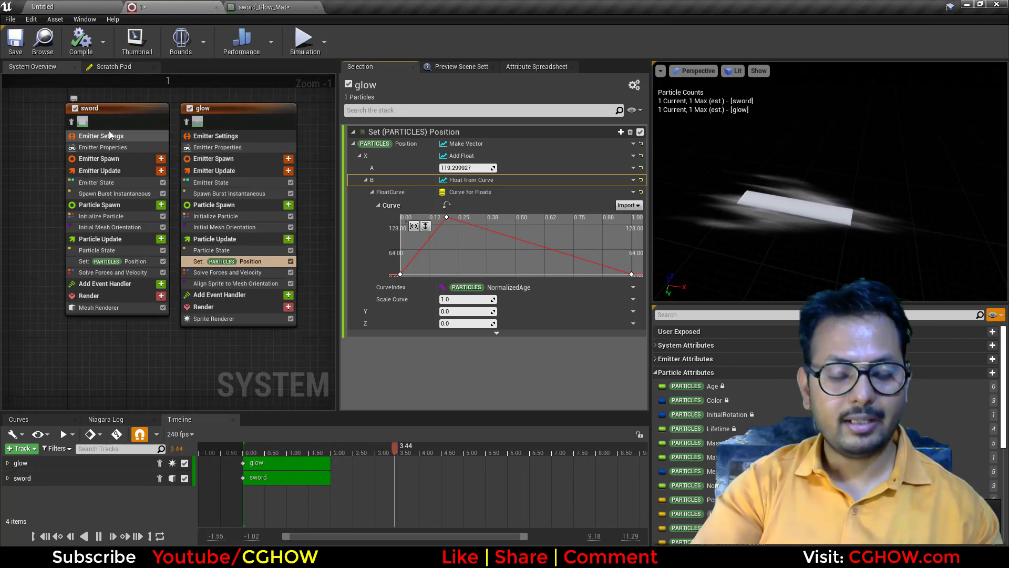
click(42, 6)
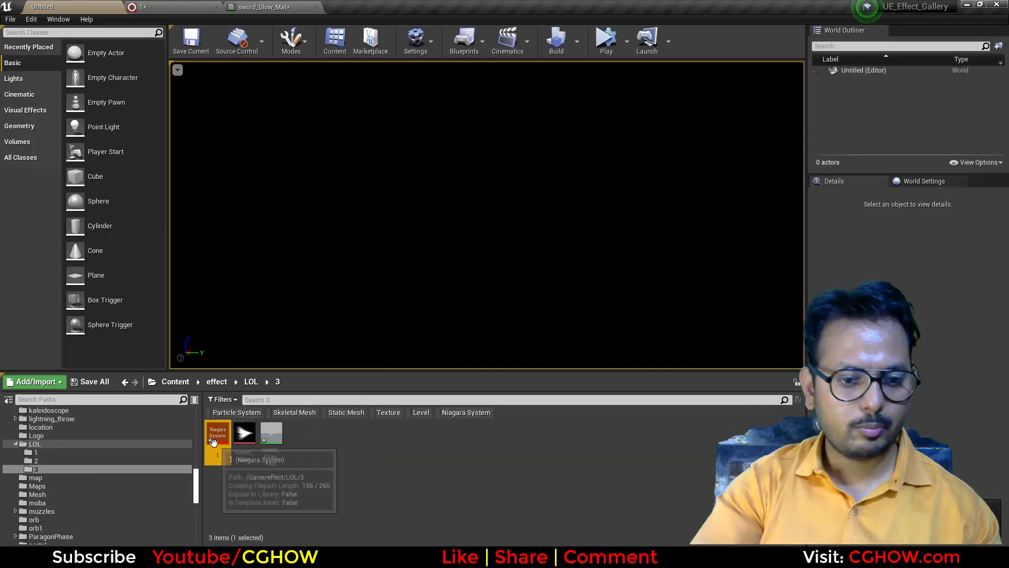
key(ctrl+w)
key(Return)
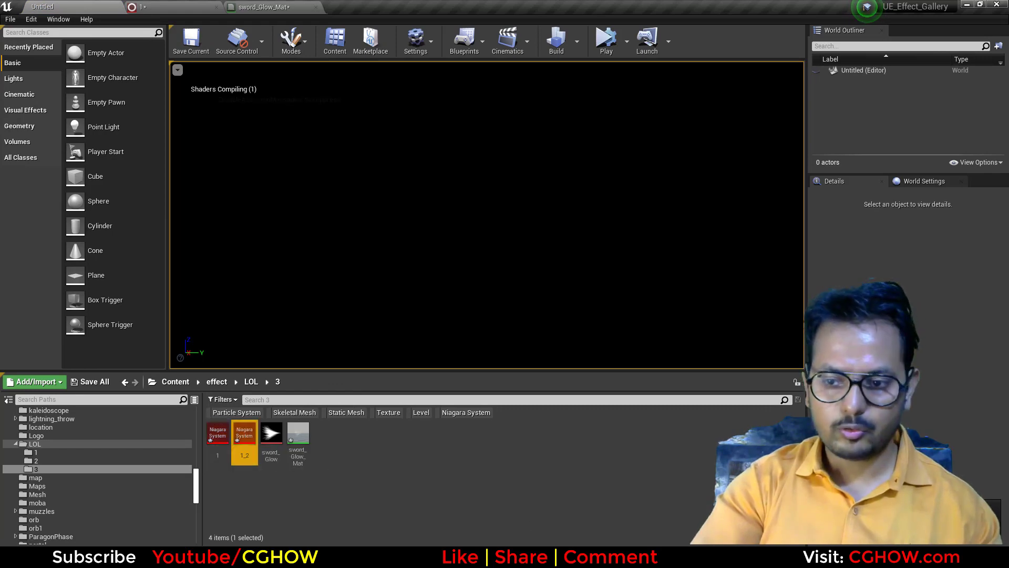
key(ctrl+s)
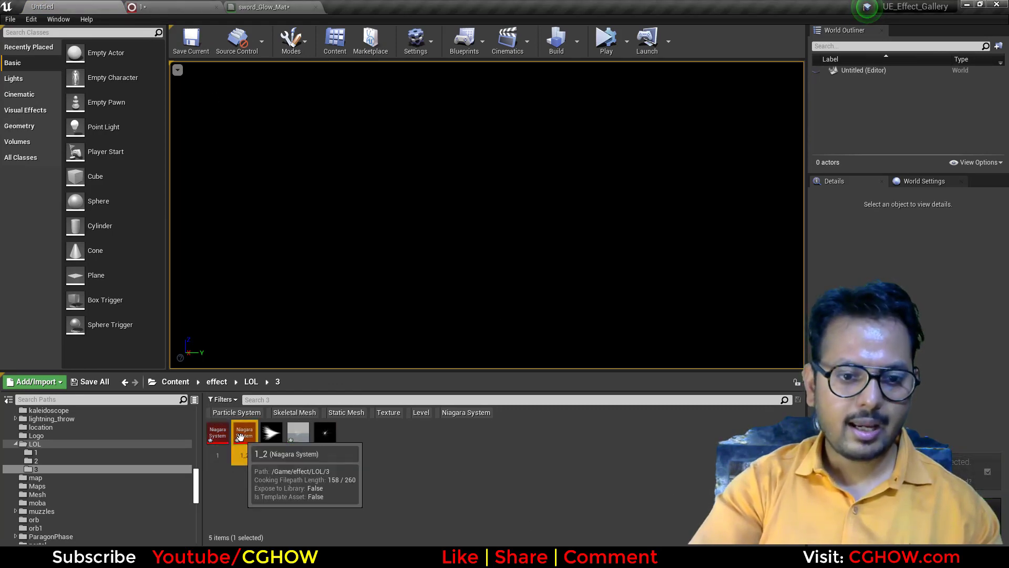
Open the duplicated Niagara system 1_2 and delete its glow emitter.
double_click(257, 439)
click(291, 116)
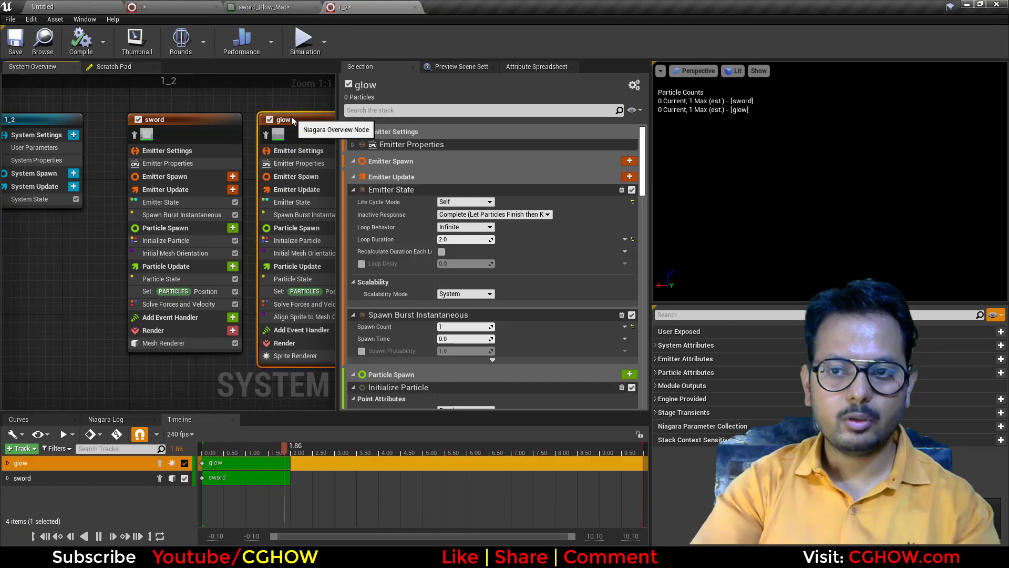
scroll(161, 267, down, 2)
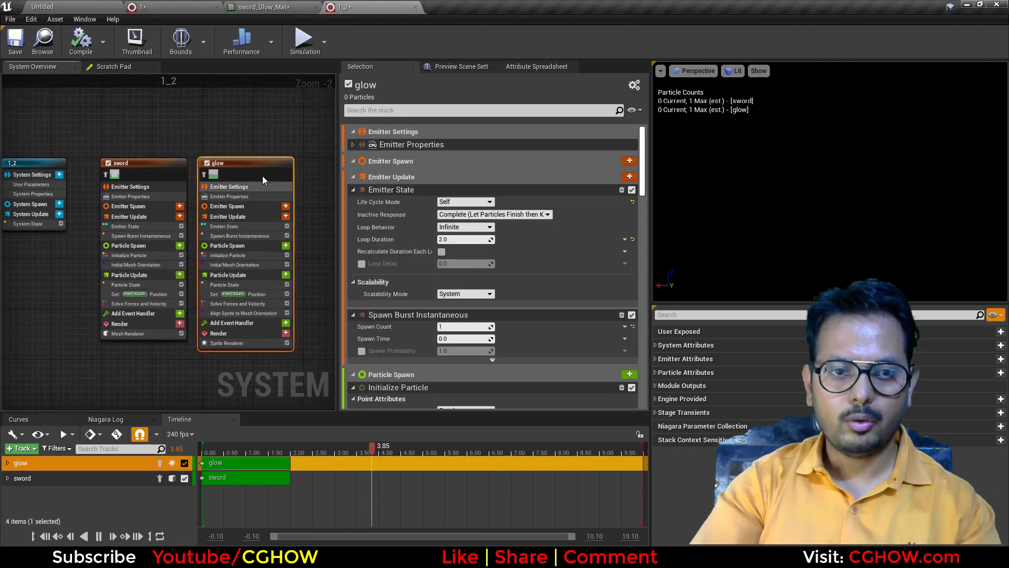
double_click(250, 166)
key(BackSpace)
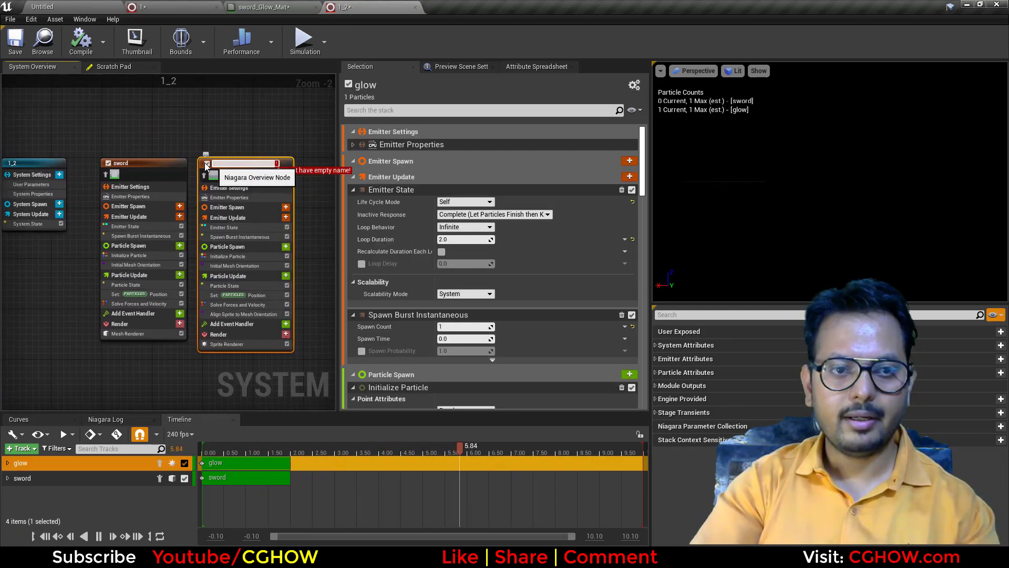
key(Escape)
key(Delete)
Rename the sword emitter in the duplicated system as weapon.
scroll(149, 171, up, 2)
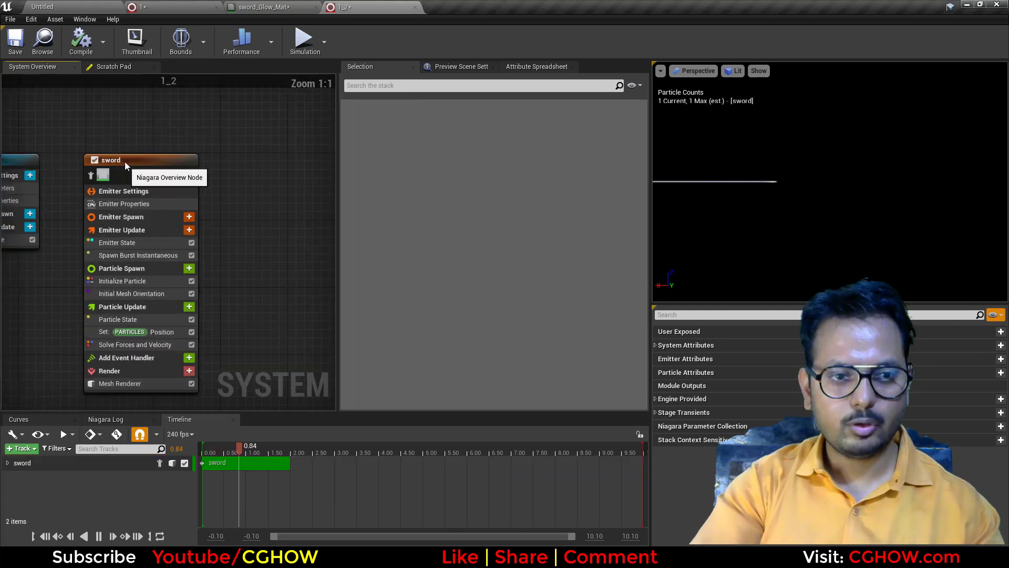
click(125, 161)
double_click(124, 160)
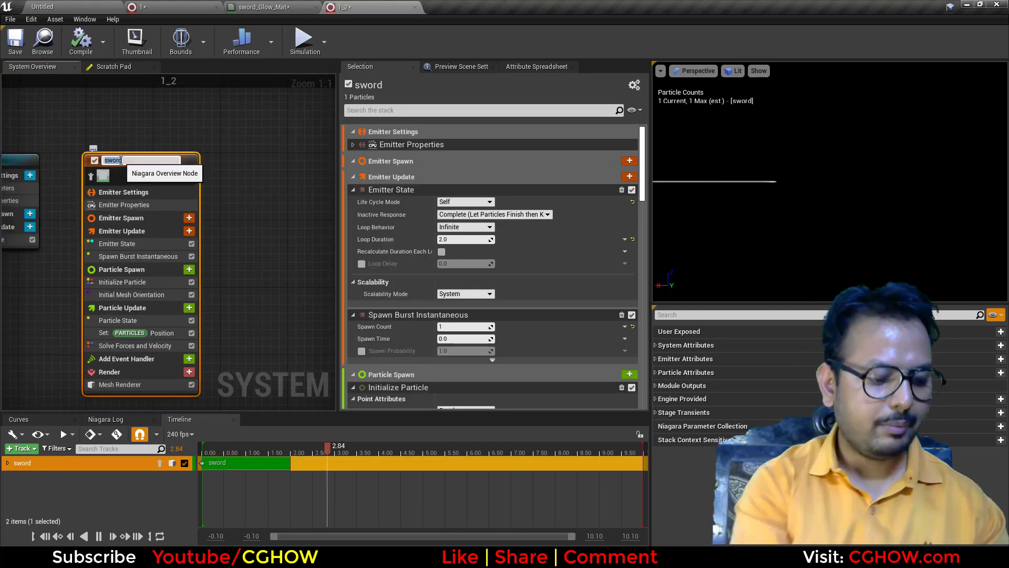
key(Return)
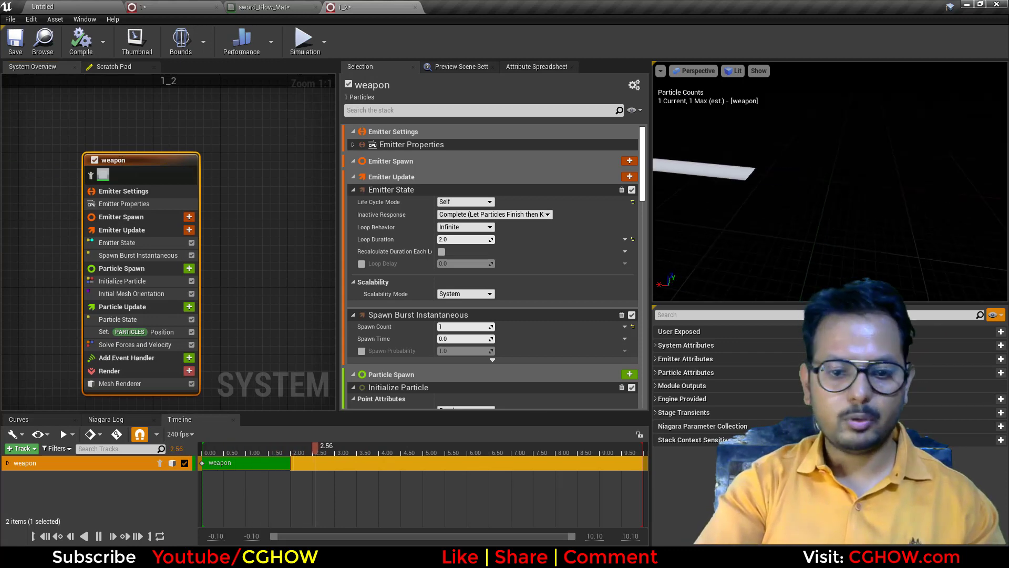
Create a new material from the glare texture in the LOL/3 folder and open it.
key(alt+Tab)
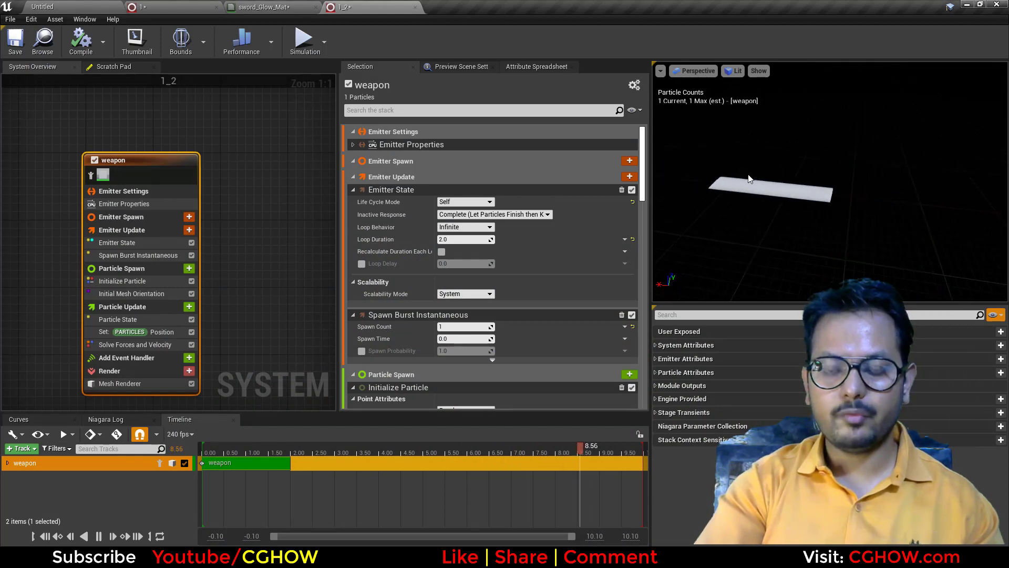
right_click(254, 188)
click(66, 6)
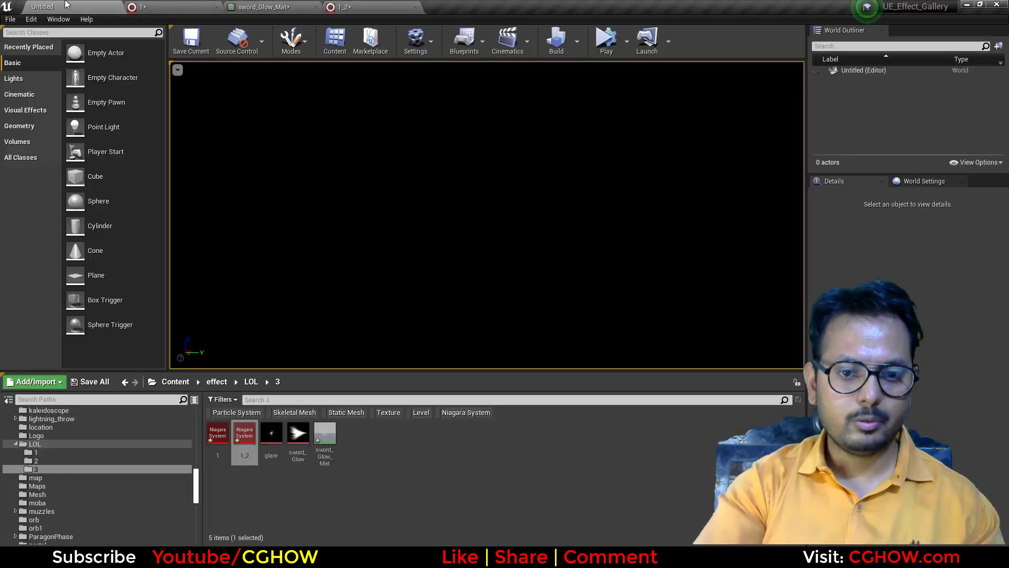
right_click(272, 438)
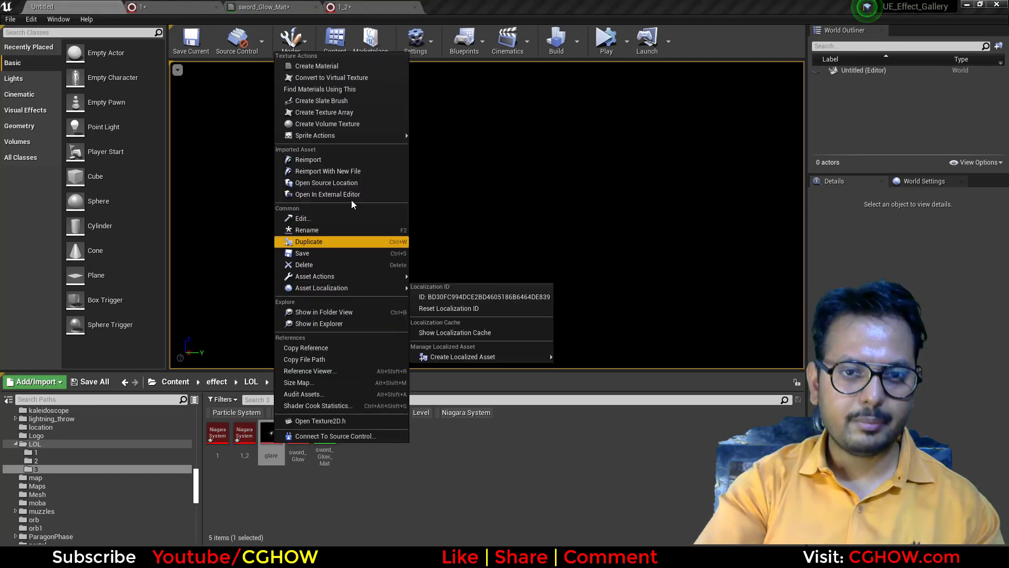
click(335, 65)
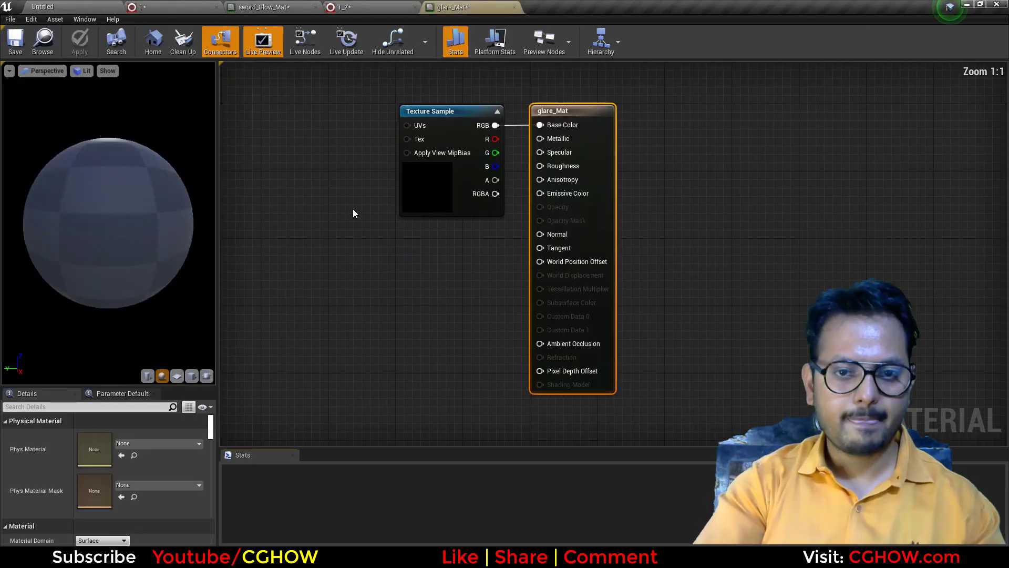
Add a Particle Color node to glare_Mat and connect its colour output to Emissive Color.
right_click(353, 205)
text(p)
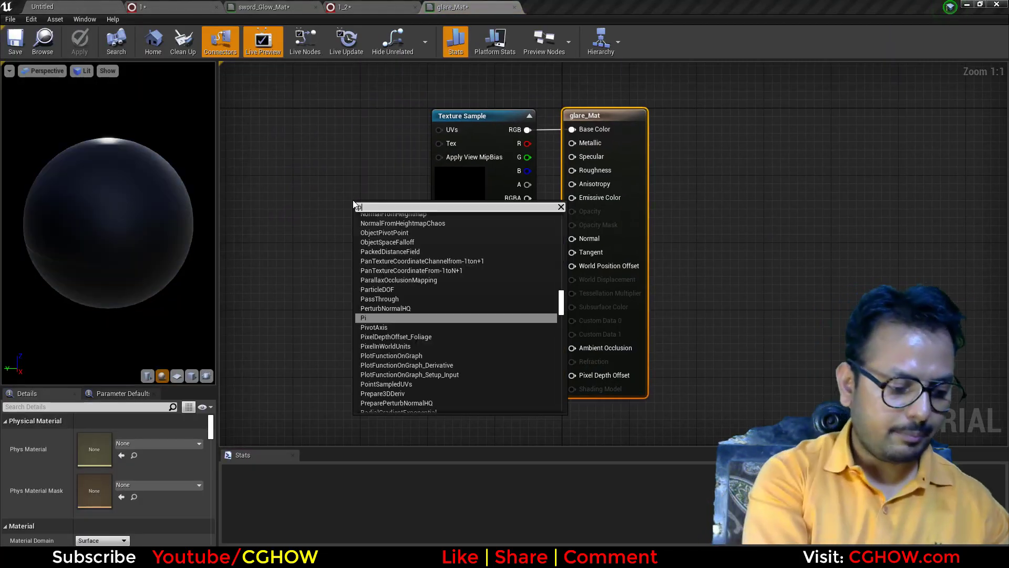
text(article color)
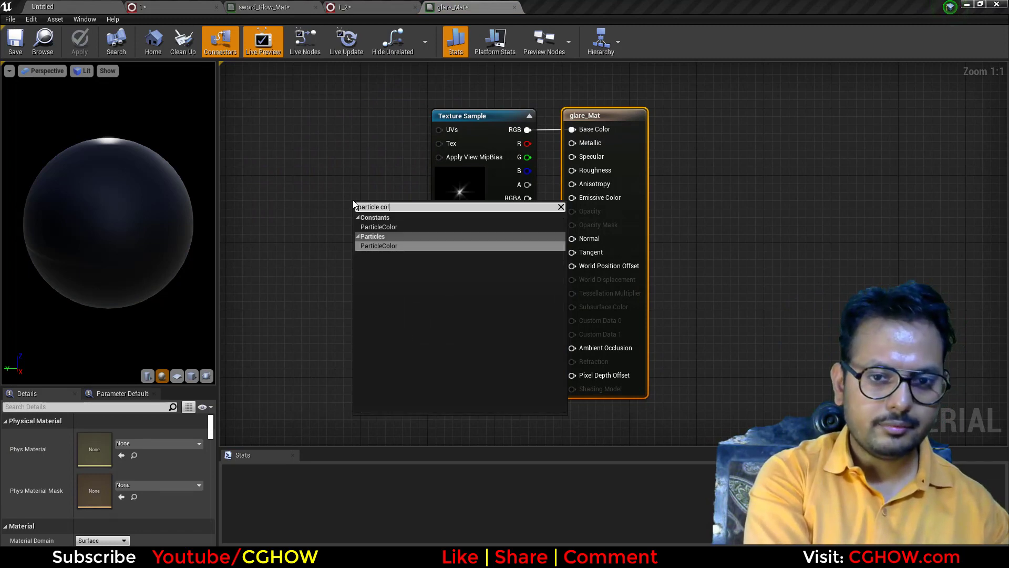
key(Return)
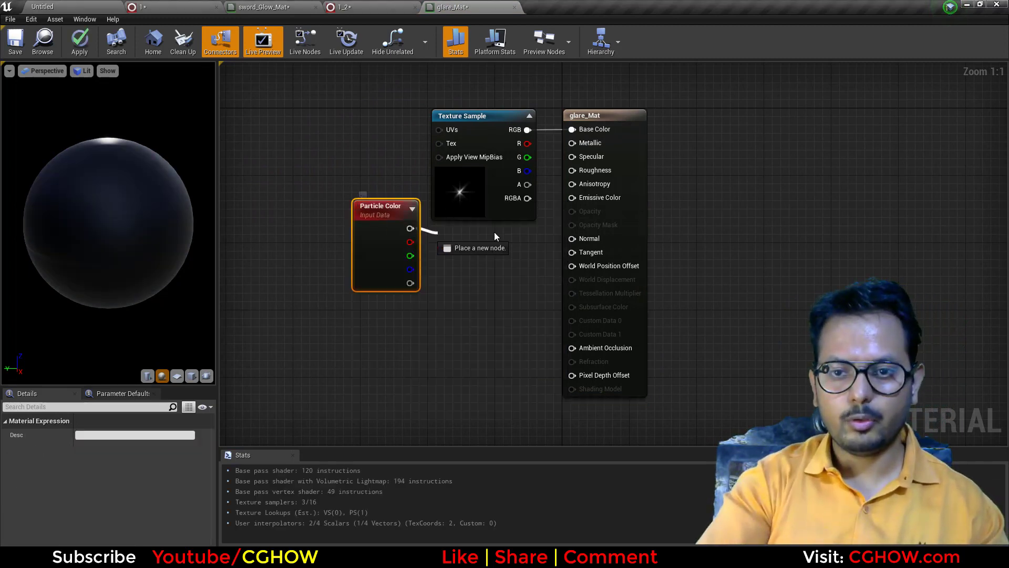
drag(611, 203, 611, 204)
Disconnect the glare Texture Sample from Base Color and multiply its red channel with Particle Color's alpha.
drag(462, 190, 349, 384)
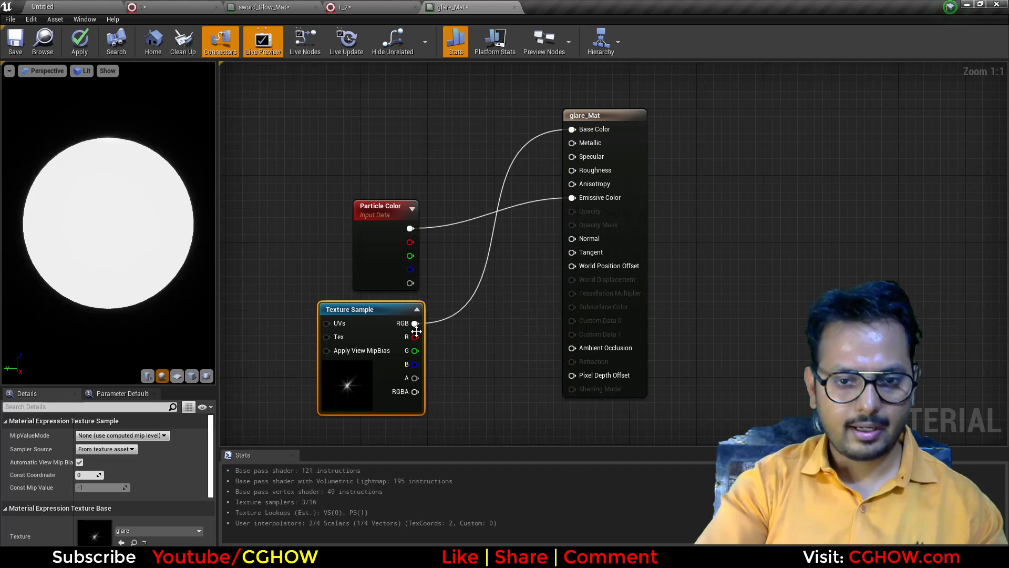
alt+click(415, 324)
click(432, 316)
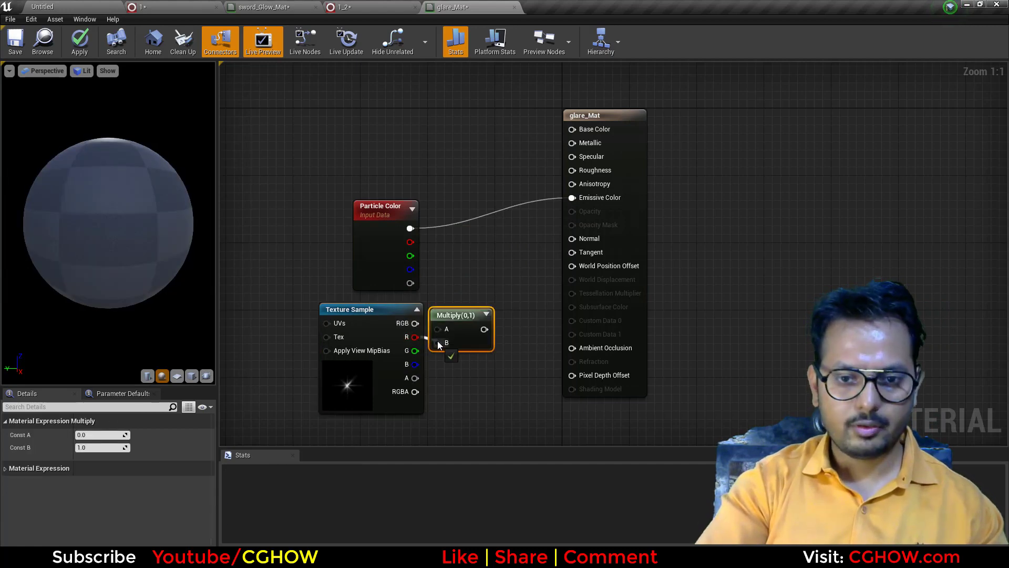
drag(438, 336, 419, 287)
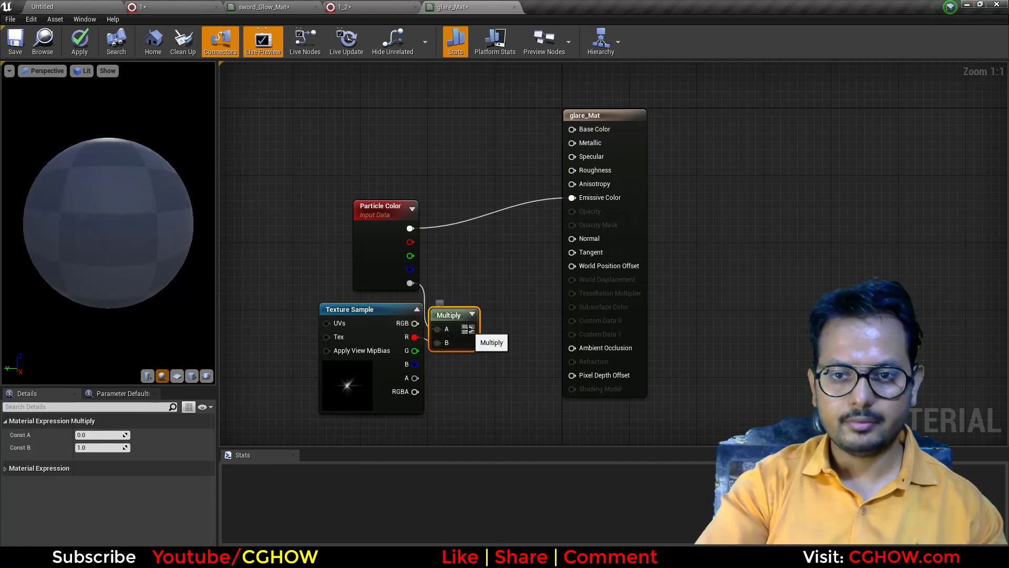
Connect the Multiply result to Opacity in glare_Mat and make the material Additive, Unlit and Two Sided.
drag(468, 329, 571, 211)
click(633, 185)
scroll(113, 483, down, 2)
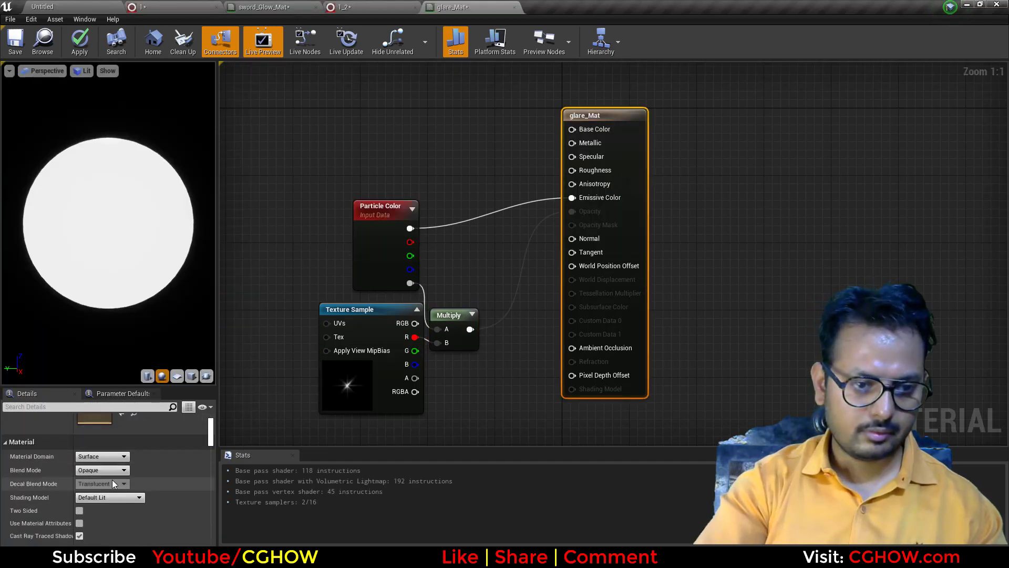
click(102, 470)
click(111, 512)
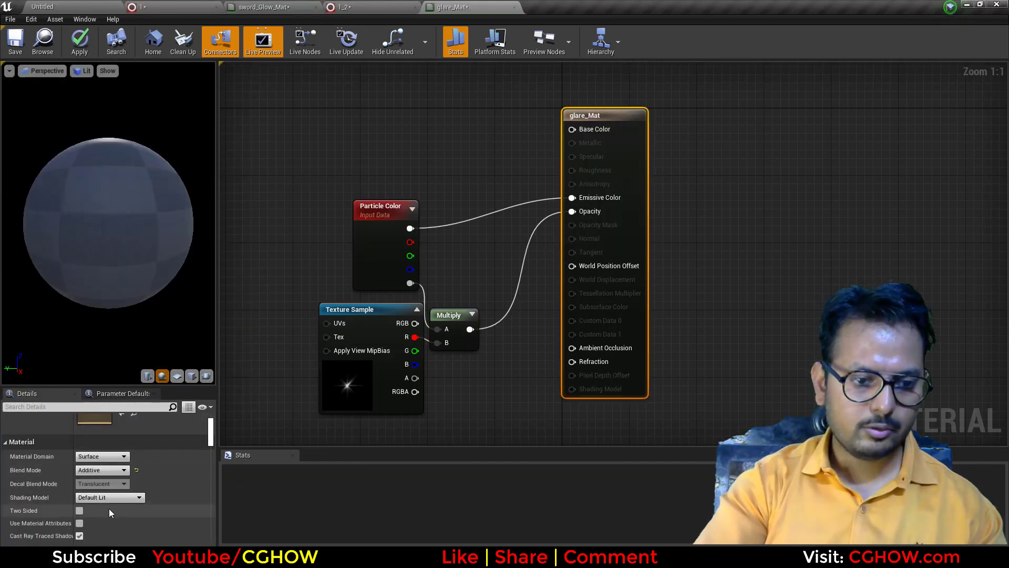
click(108, 497)
click(83, 405)
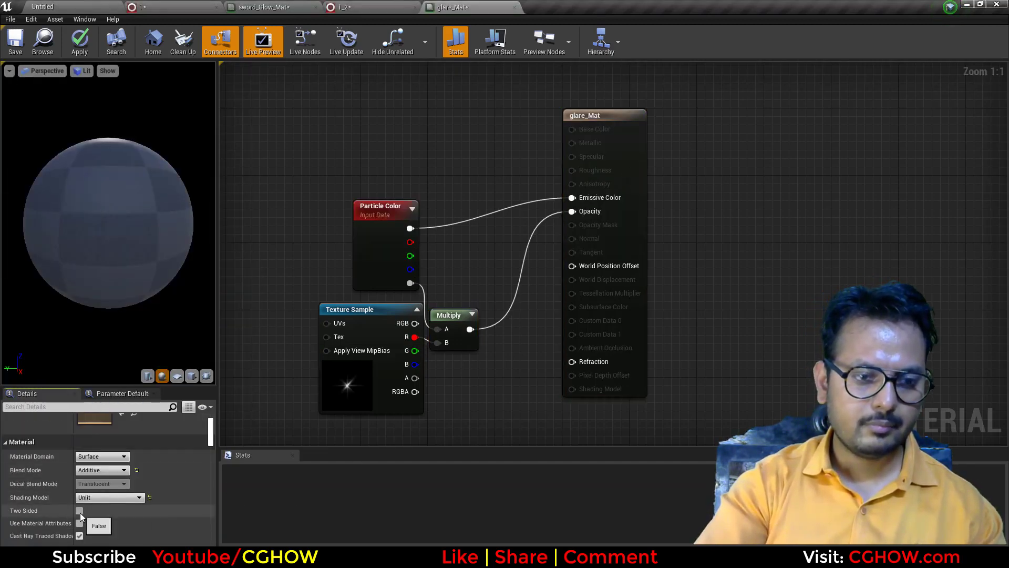
click(79, 510)
Apply the glare_Mat changes and close the system 1, sword_Glow_Mat and glare_Mat editors.
click(80, 42)
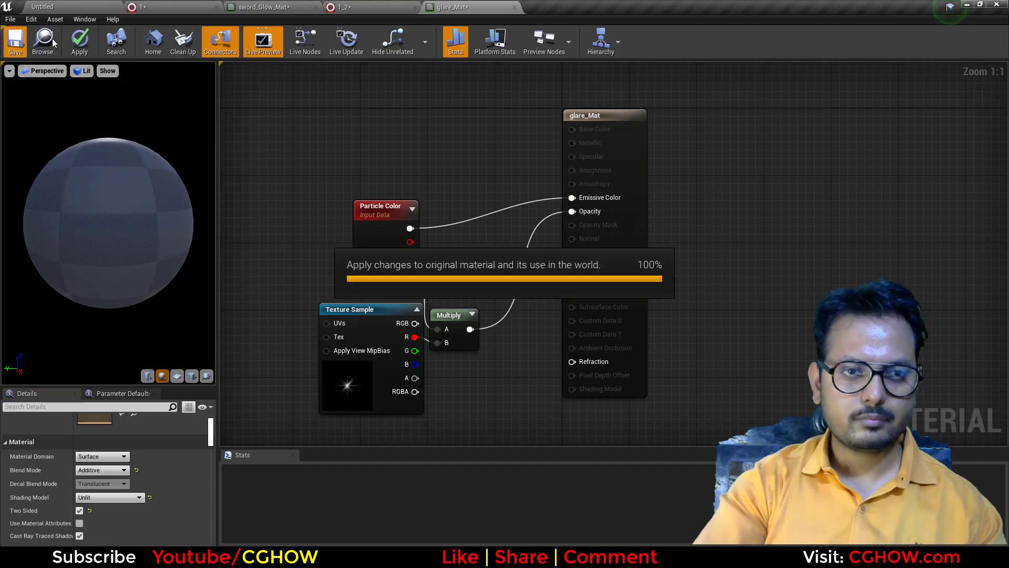
middle_click(193, 4)
middle_click(193, 4)
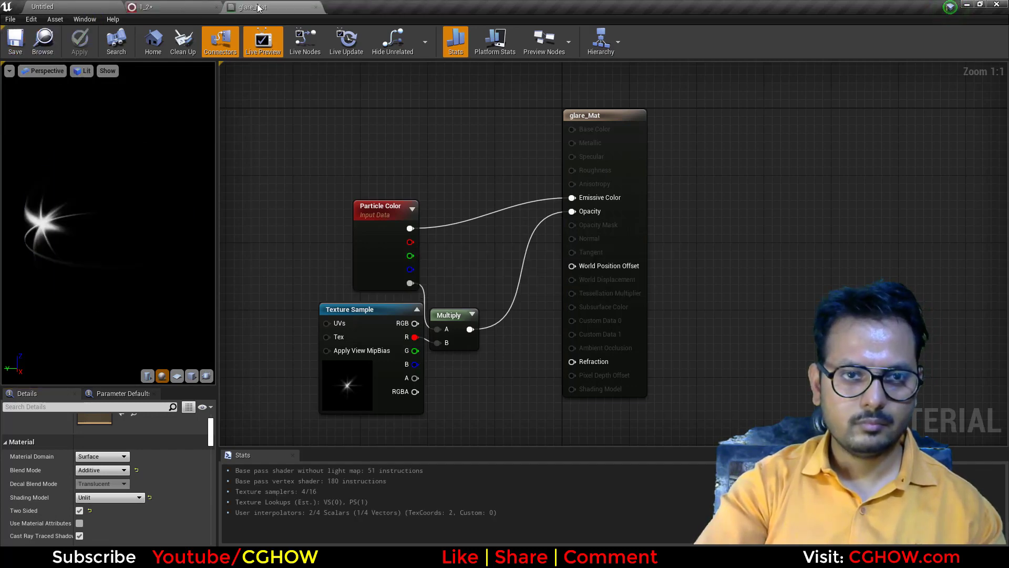
middle_click(257, 7)
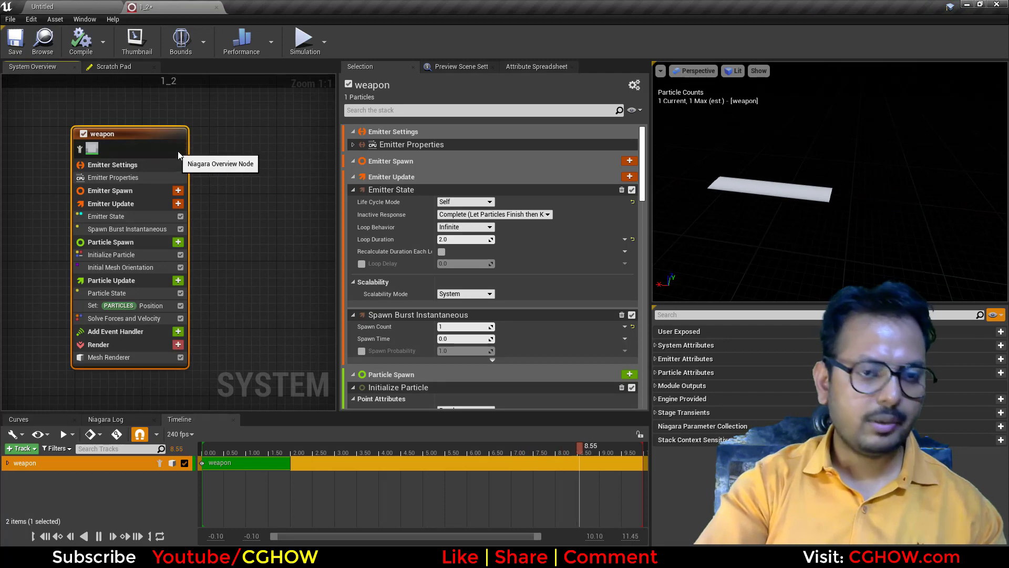
Duplicate the weapon emitter in system 1_2 and name the copy glow.
key(ctrl+d)
double_click(238, 136)
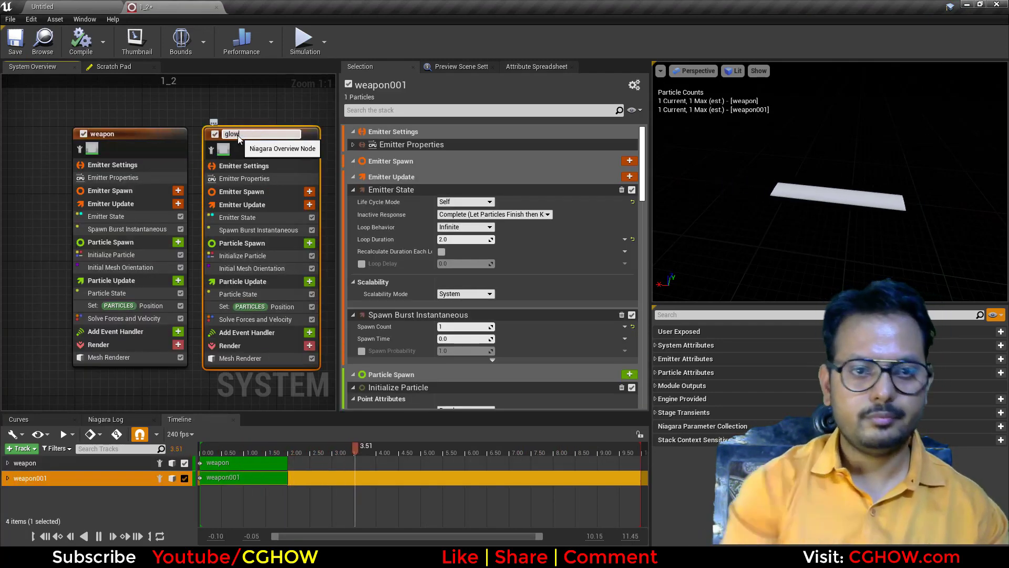
text(glow)
key(Return)
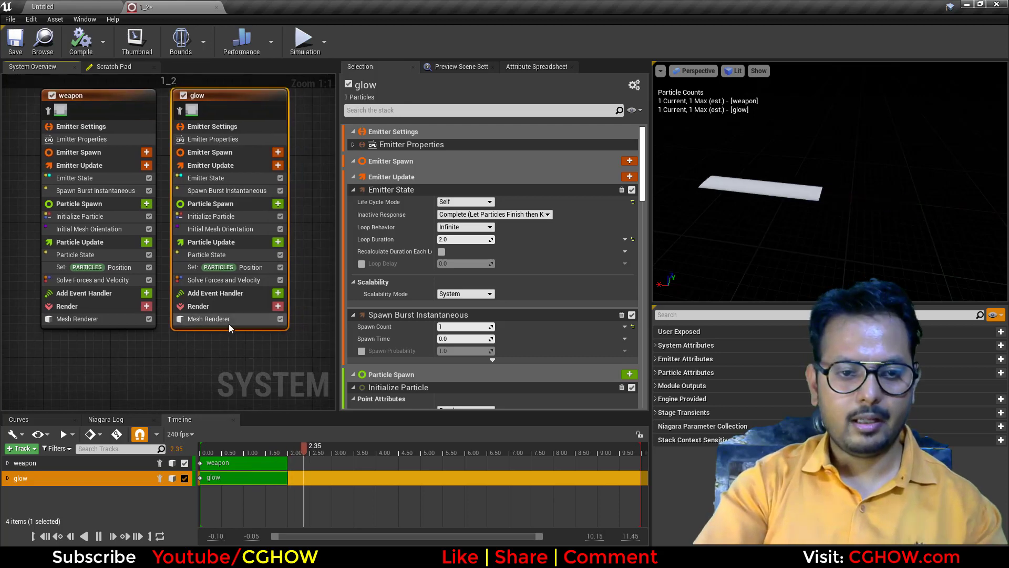
Replace the glow emitter's Mesh Renderer with a Sprite Renderer.
click(229, 323)
click(278, 299)
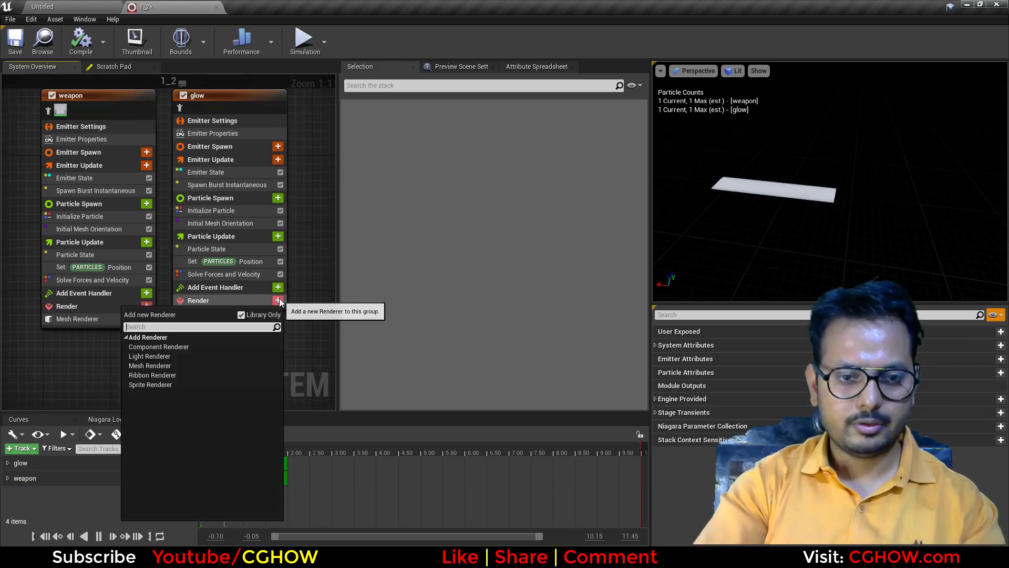
click(150, 384)
Assign glare_Mat from the LOL/3 folder as the material of the glow emitter's Sprite Renderer.
click(526, 165)
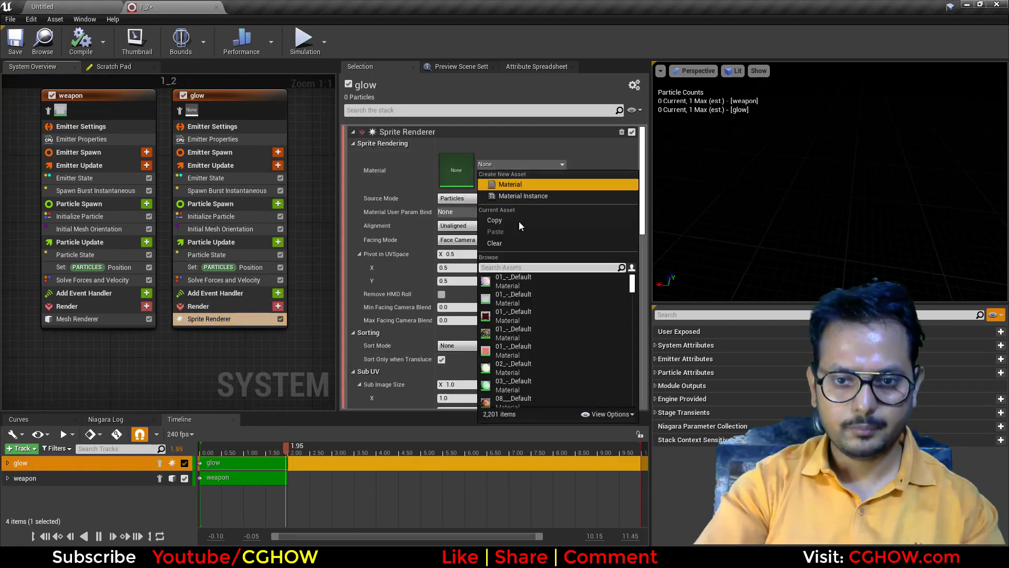
click(33, 6)
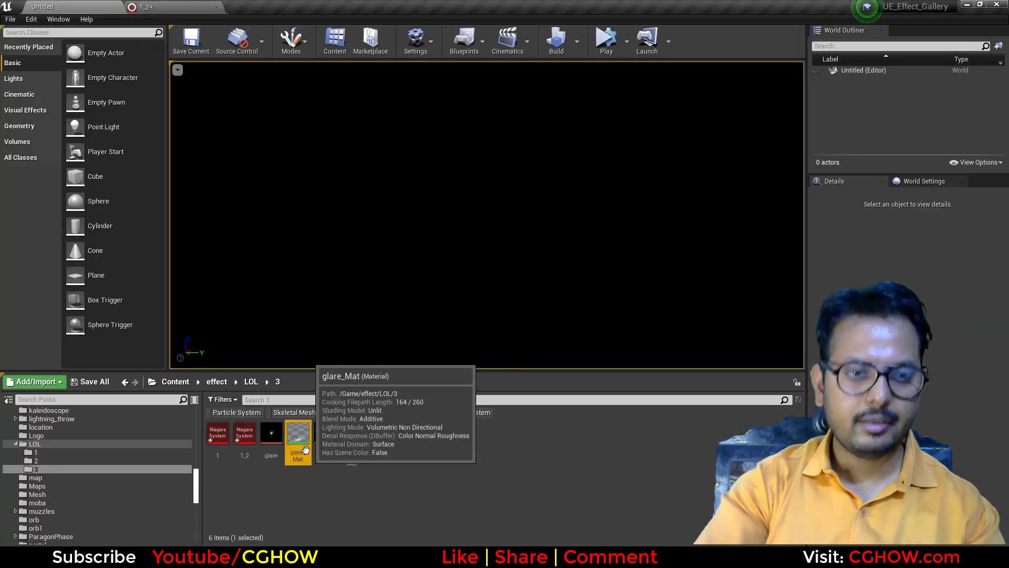
click(139, 6)
click(484, 176)
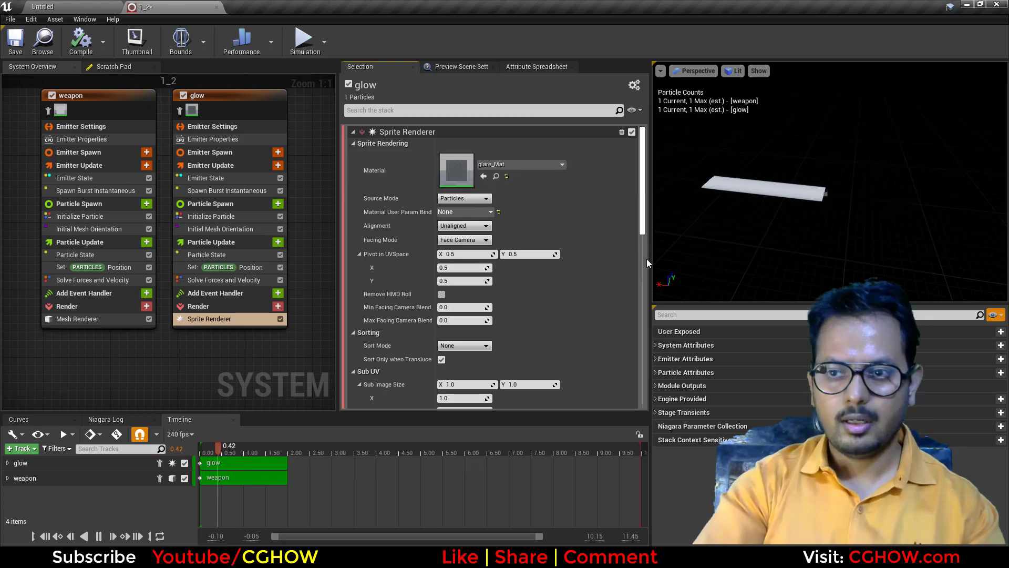
Isolate the glow emitter and disable its Set Particles Position module.
click(179, 111)
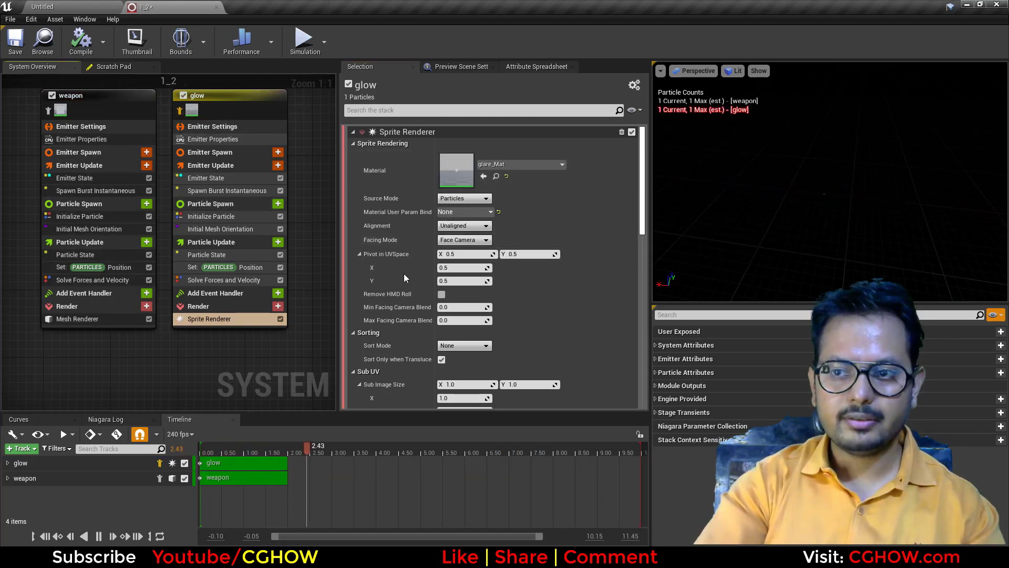
click(280, 267)
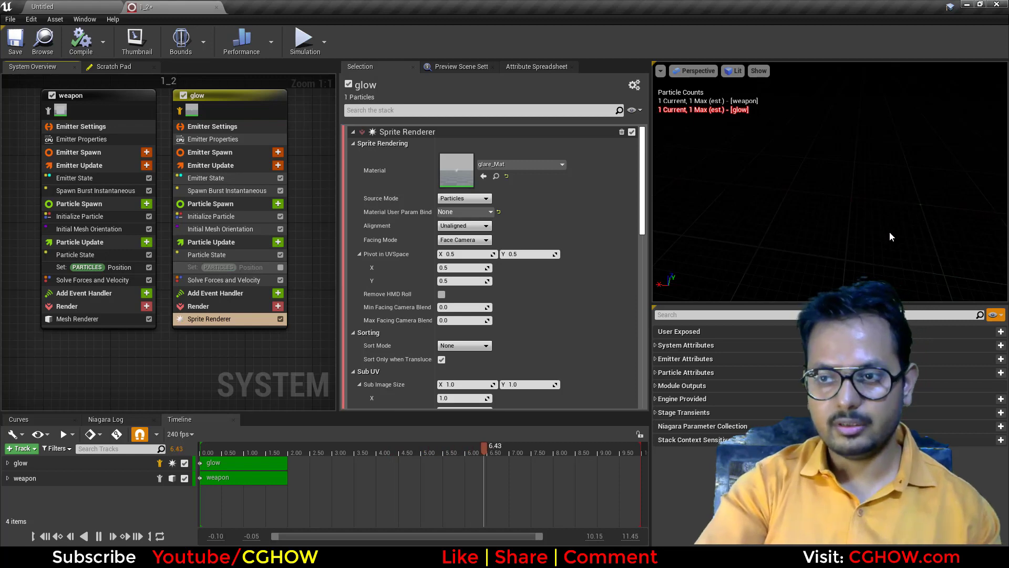
Set the glow particles' sprite size mode to Uniform with a size of about 1043 in Initialize Particle.
click(222, 217)
click(466, 315)
click(461, 331)
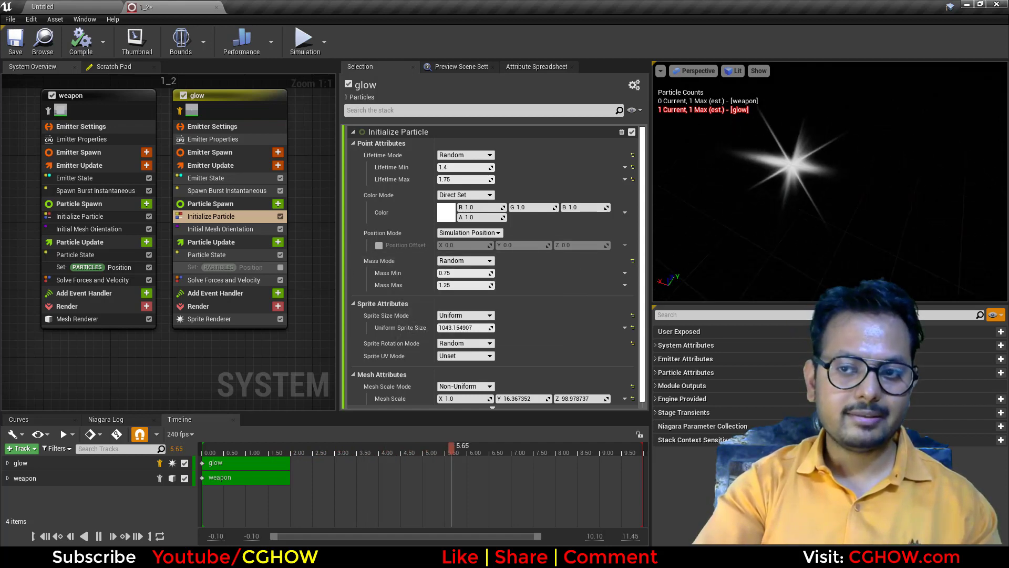
Set the glow emitter's Spawn Burst Instantaneous count to 10.
click(212, 193)
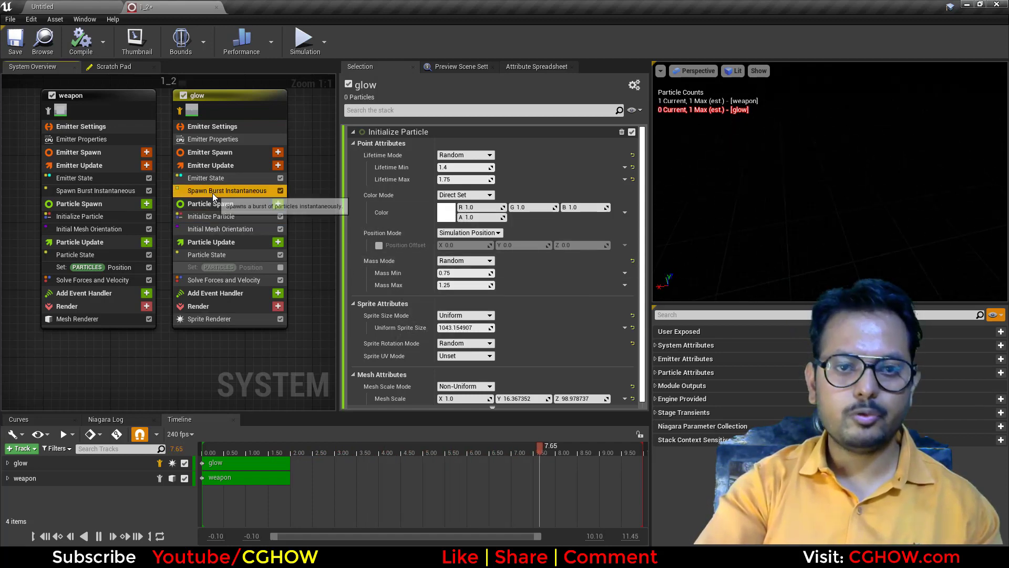
click(464, 144)
text(10)
key(Return)
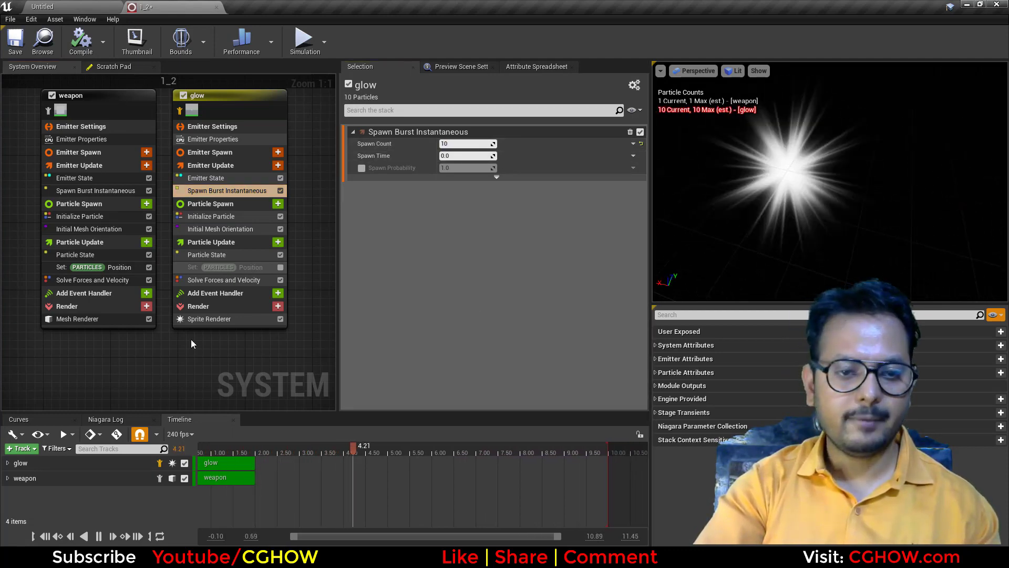
Set the glow Sprite Renderer to Custom Alignment with the Custom Facing Vector facing mode.
click(228, 321)
click(464, 226)
click(458, 247)
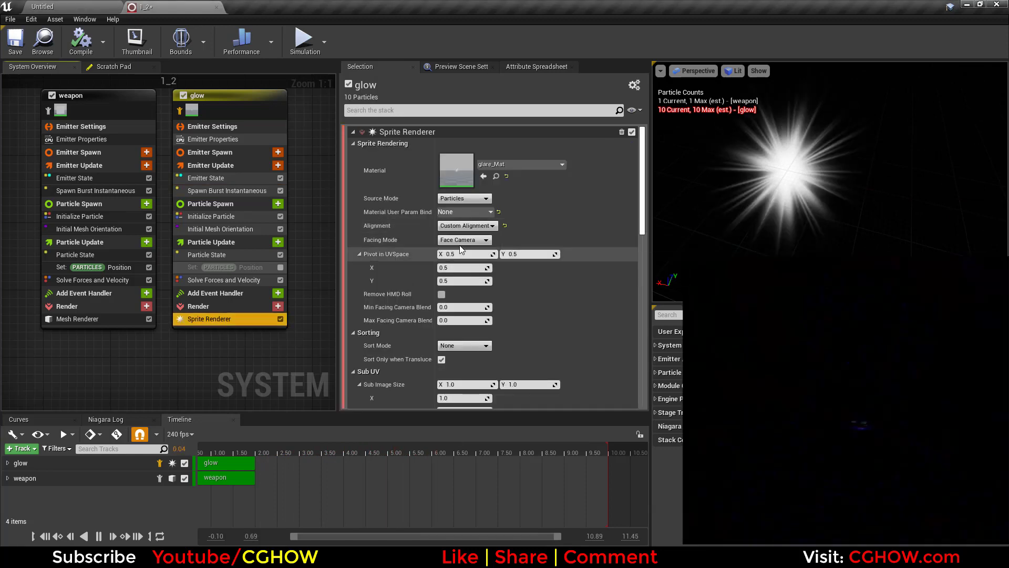
click(478, 240)
click(462, 263)
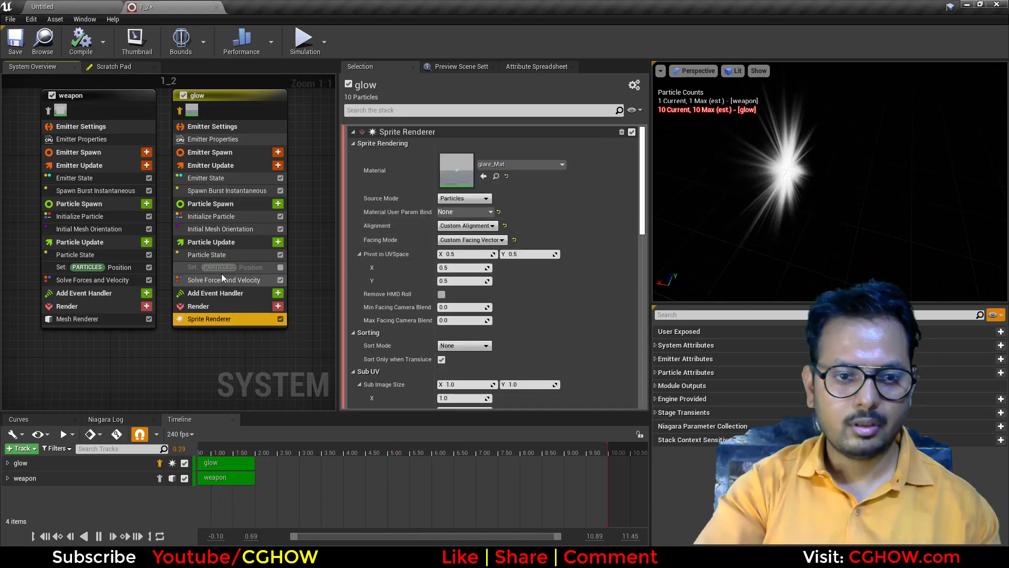
Add an Align Sprite to Mesh Orientation module to the glow emitter's Particle Update.
click(278, 242)
text(alin)
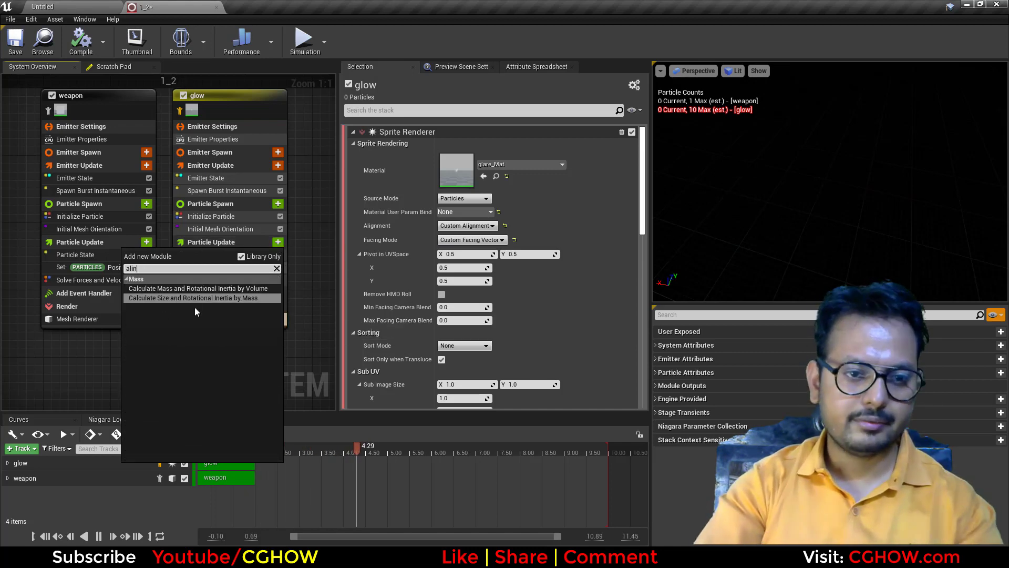
key(BackSpace)
click(172, 373)
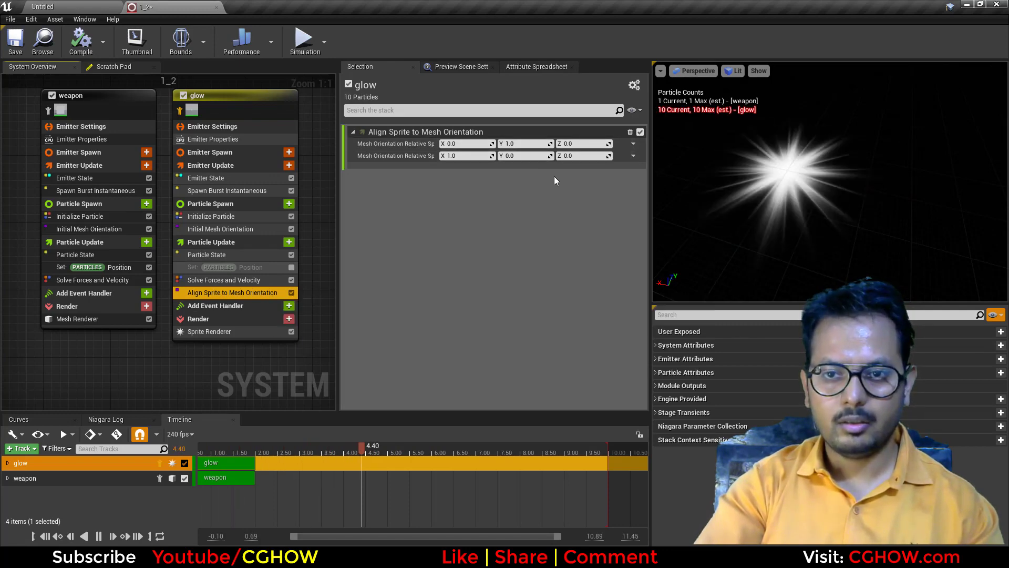
Drive the second mesh orientation vector of Align Sprite to Mesh Orientation with a Random Vector scaled by 0.5.
click(635, 155)
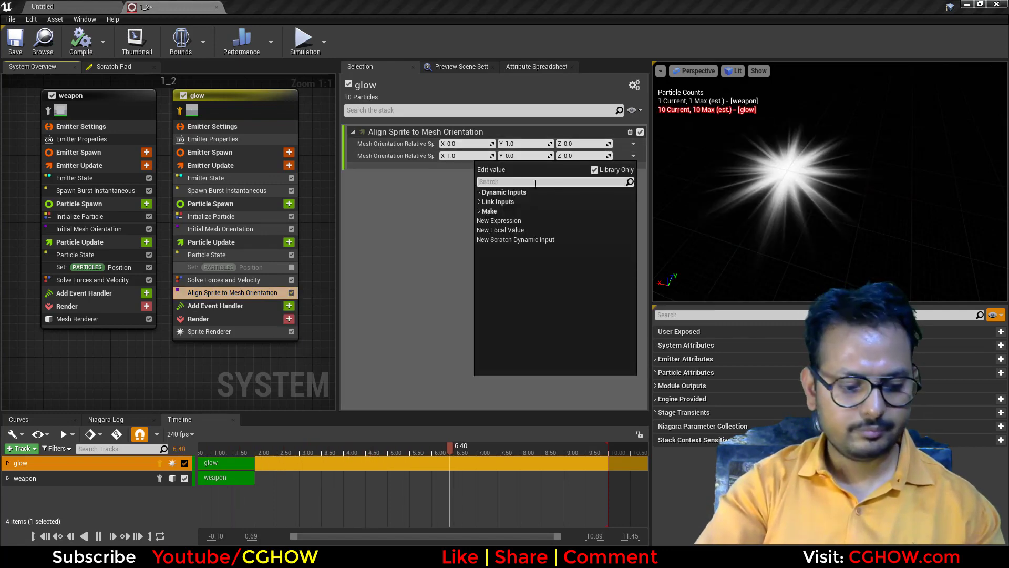
text(u)
key(BackSpace)
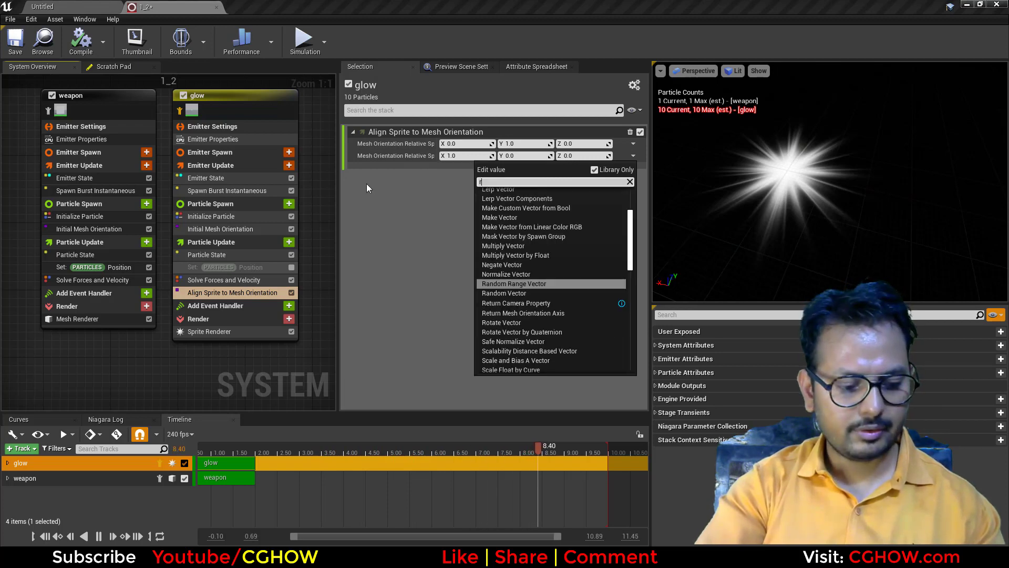
text(rand)
click(528, 210)
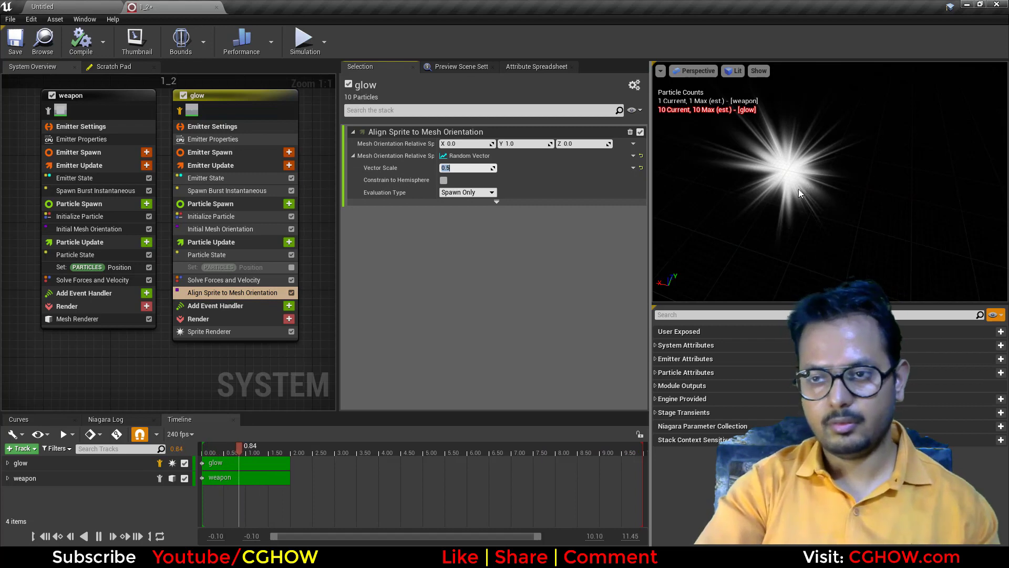
mouse_move(799, 193)
mouse_down()
mouse_move(835, 157)
mouse_move(854, 163)
mouse_move(851, 181)
mouse_move(783, 210)
mouse_move(794, 226)
mouse_move(835, 210)
mouse_move(795, 195)
mouse_up()
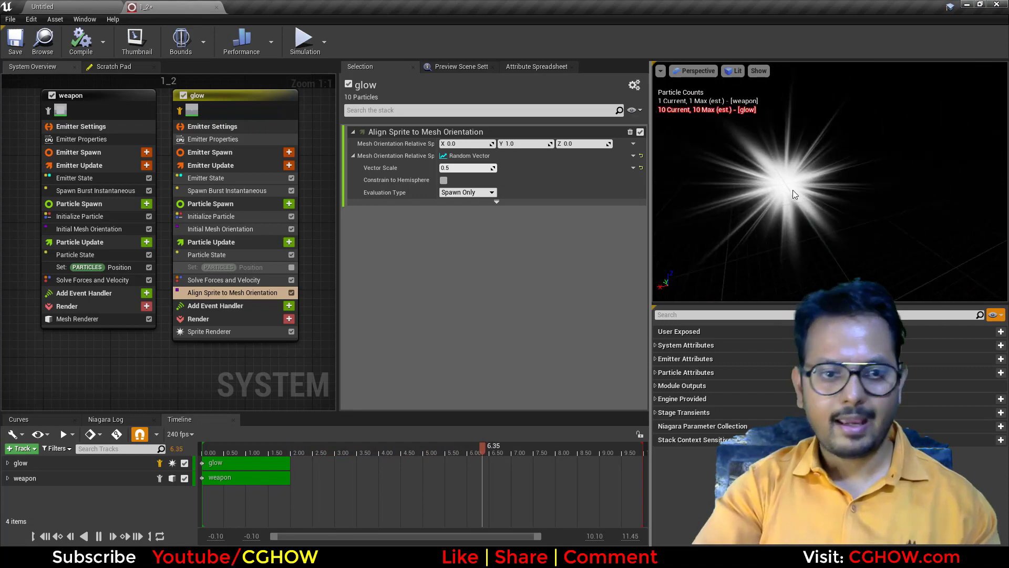
Set the glow particles' color mode to Random Hue/Saturation/Value with a pure red base color (1, 0, 0).
click(235, 214)
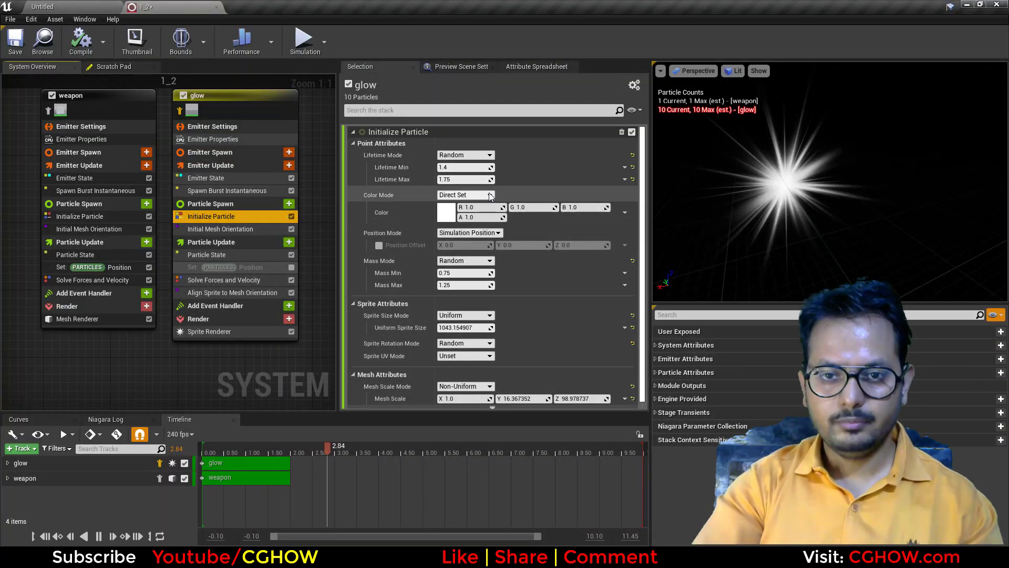
click(489, 195)
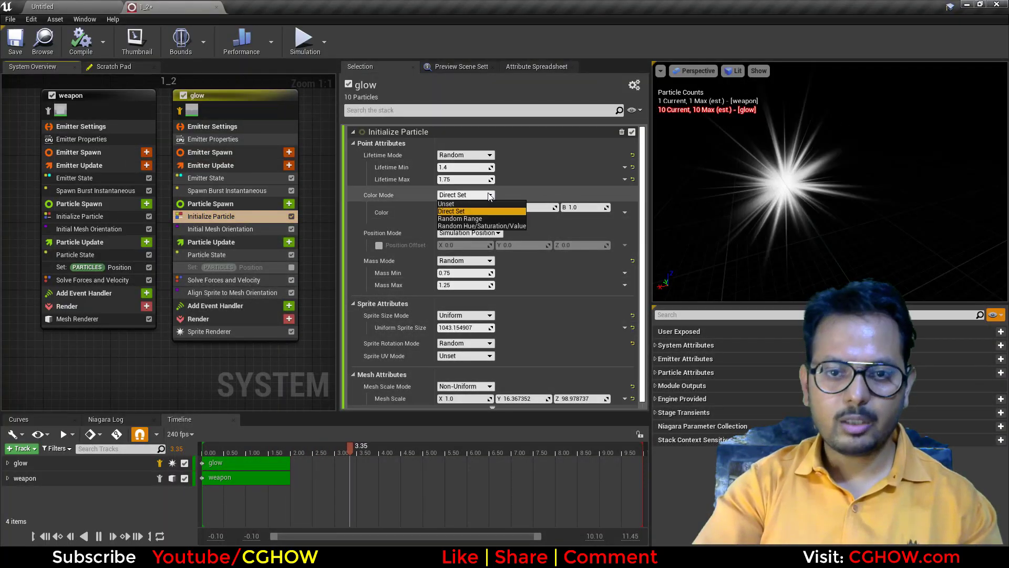
click(460, 226)
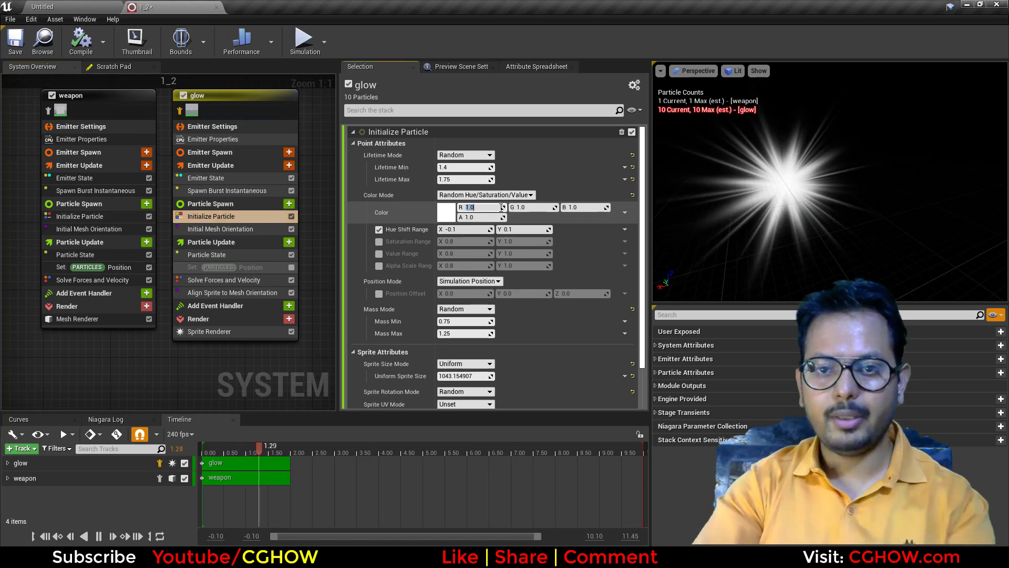
key(Tab)
text(0)
key(Tab)
text(0)
key(Return)
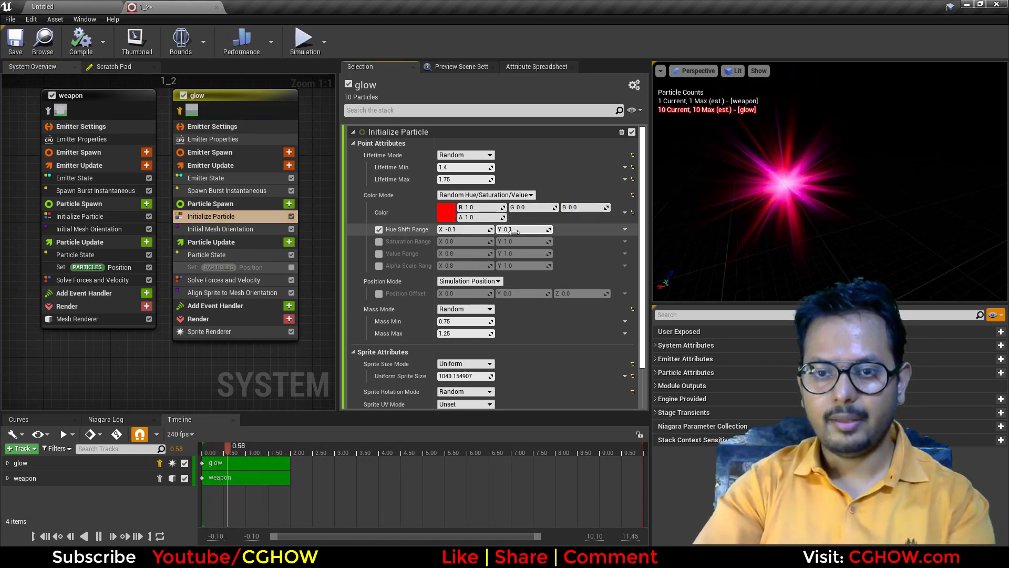
Set the glow particles' Hue Shift Range from 0 to 1.
click(514, 232)
text(1)
key(Return)
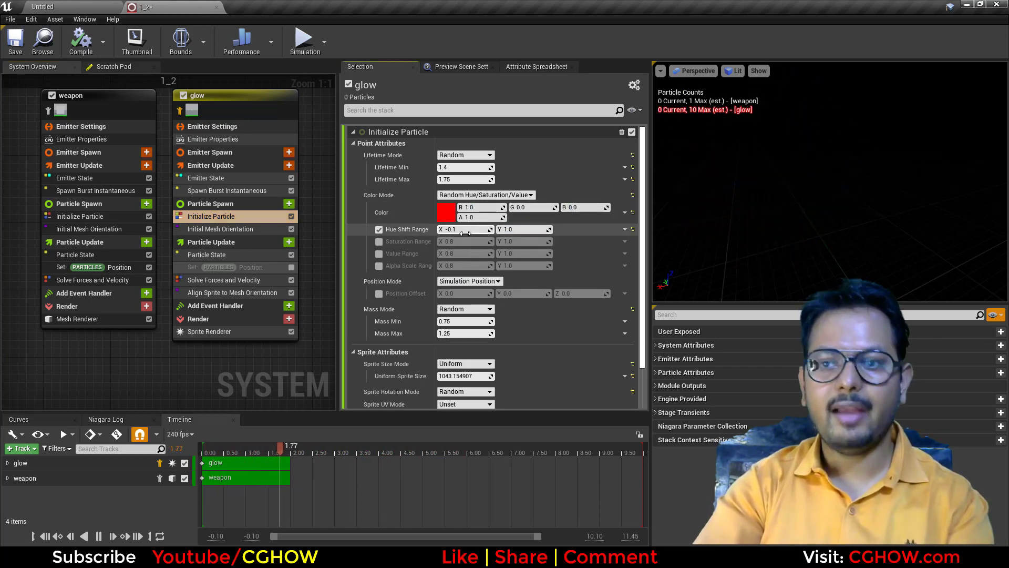
drag(466, 233, 477, 240)
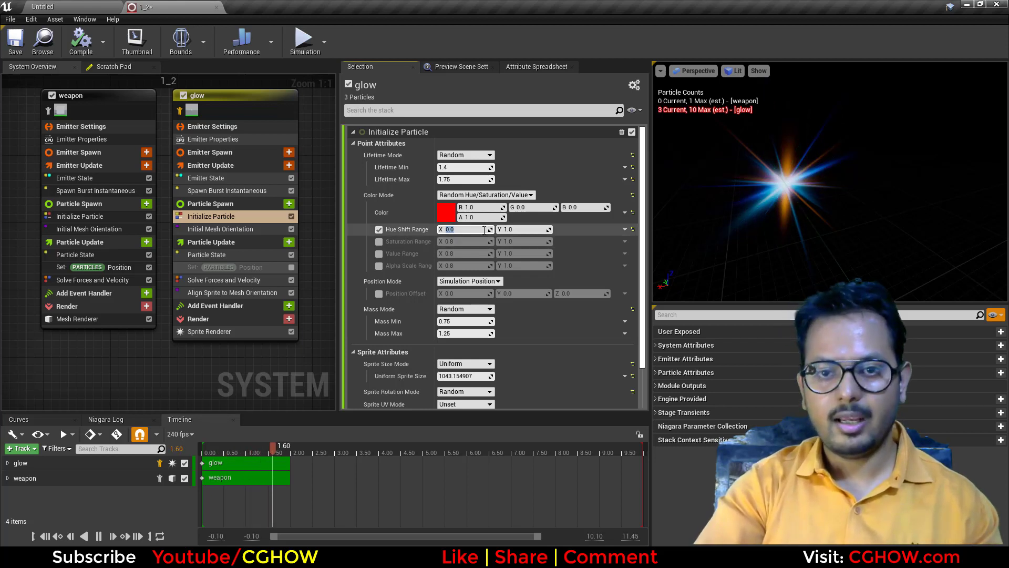
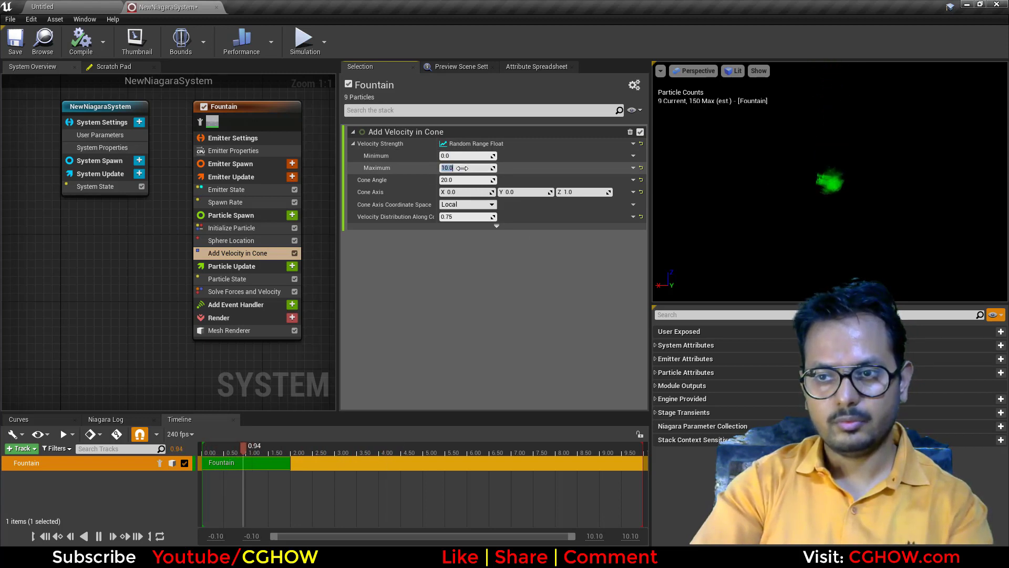
Set the maximum velocity strength of the Fountain emitter's Add Velocity in Cone module to 50.
click(462, 168)
text(50)
key(Return)
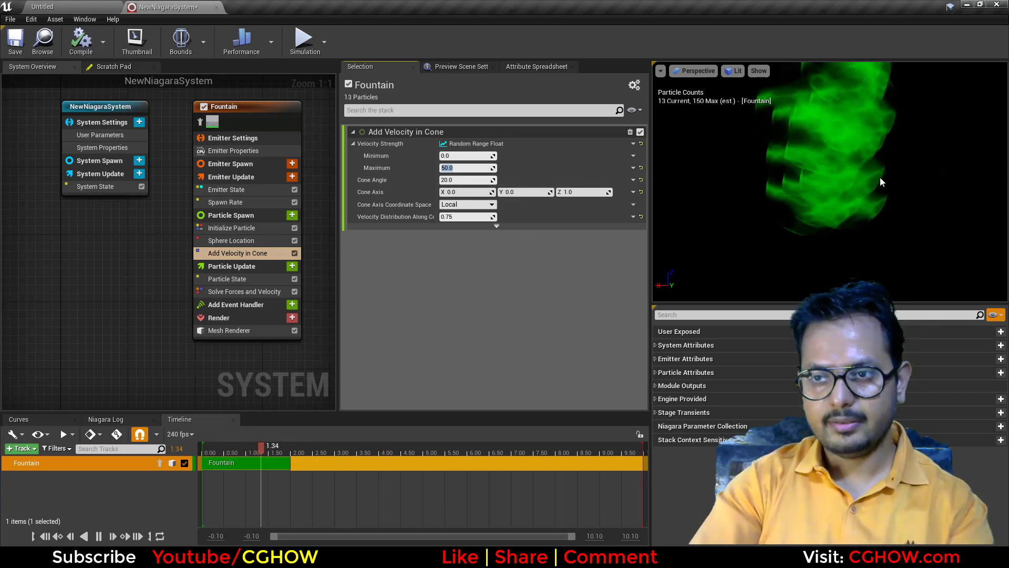
Add an Initial Mesh Orientation module to the Fountain's Particle Spawn, disable its Orientation Vector and Orientation Axis, and enable Rotation.
click(292, 215)
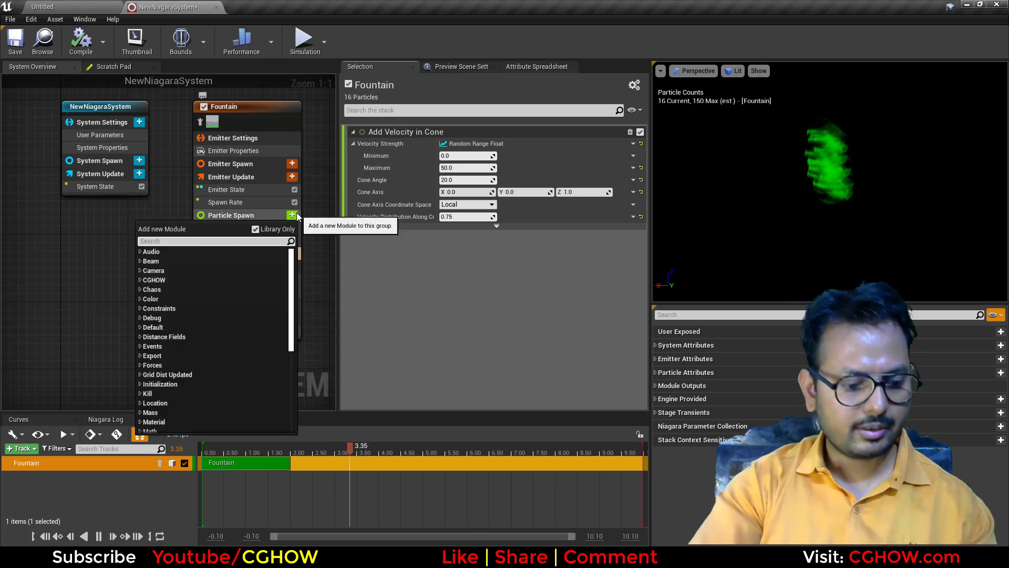
text(orient)
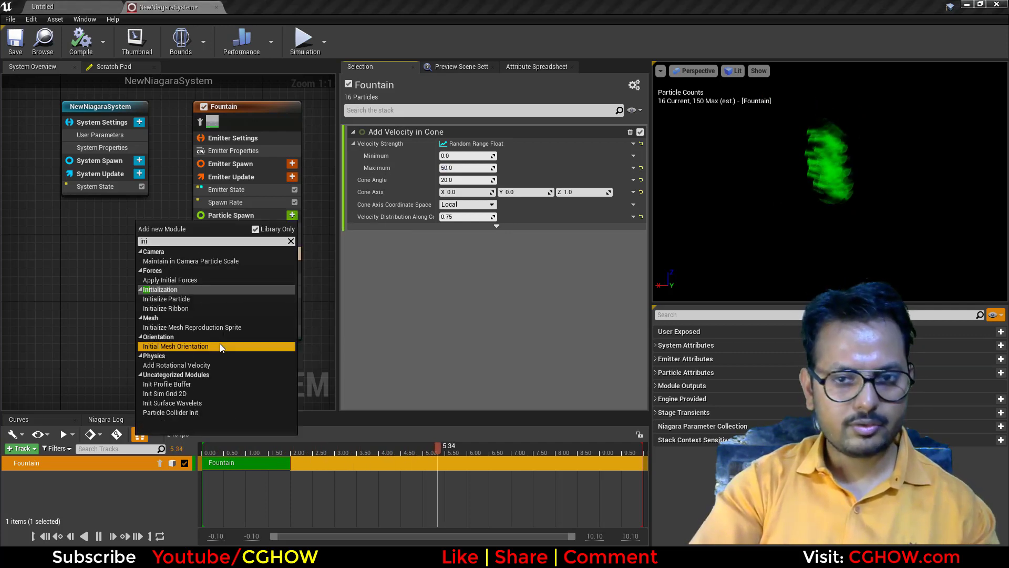
click(220, 343)
click(368, 166)
click(368, 155)
click(368, 222)
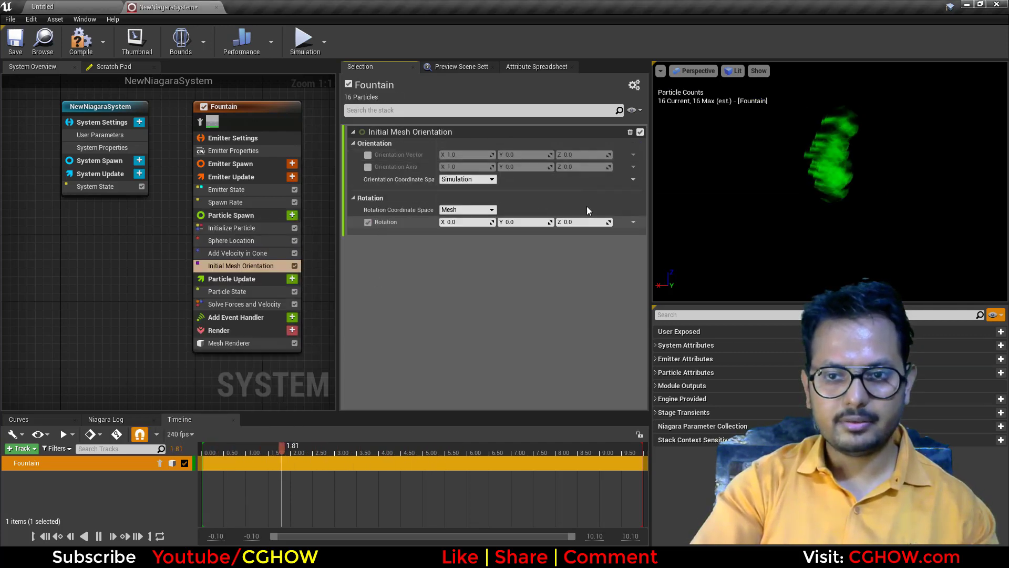
Drive the Rotation of Initial Mesh Orientation with a Random Vector using a vector scale of 0.5.
click(631, 222)
text(ran)
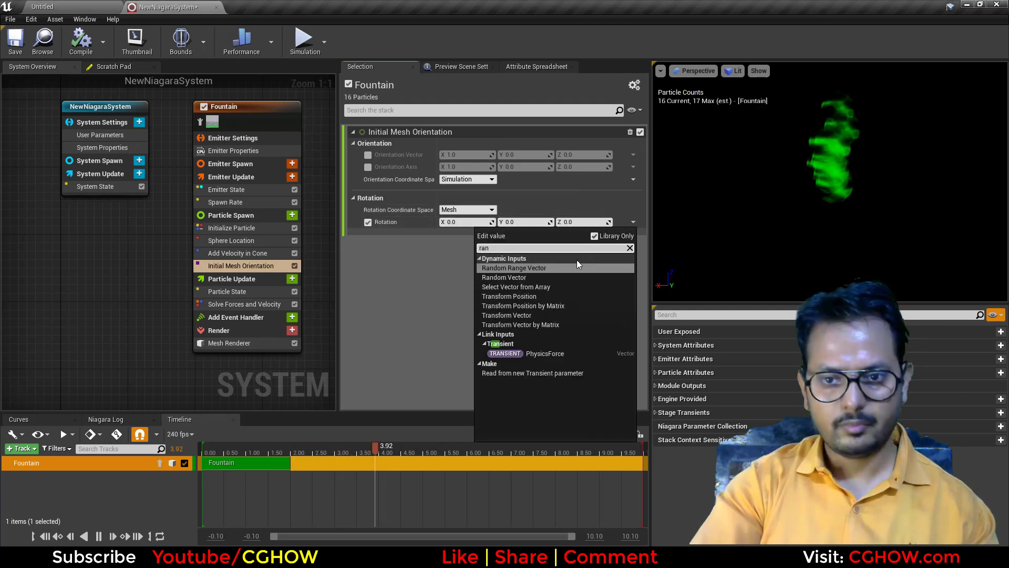
click(516, 277)
click(456, 235)
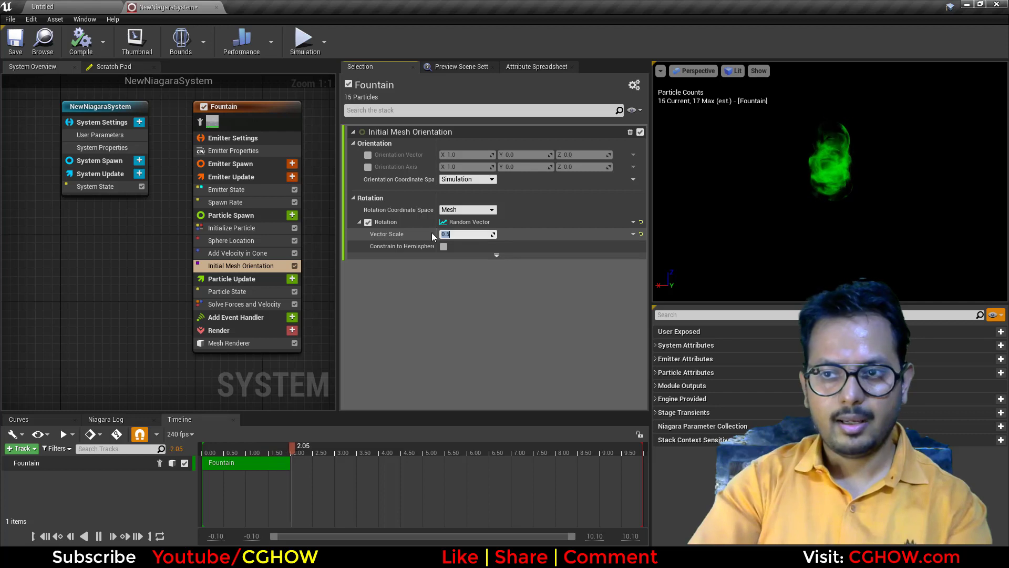
Add a Scale Mesh Size module to the Fountain emitter's Particle Update stage.
click(294, 279)
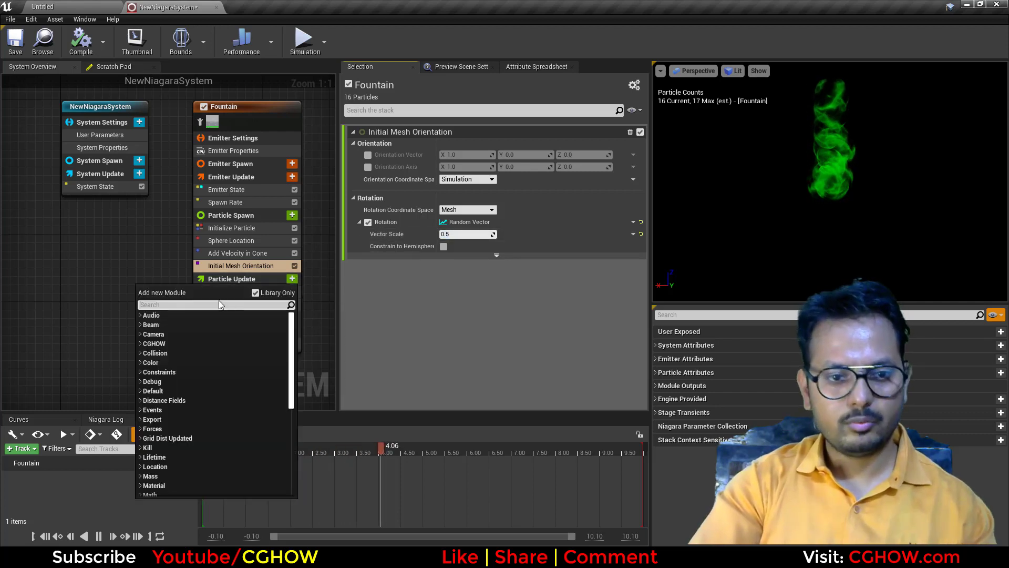
text(sca)
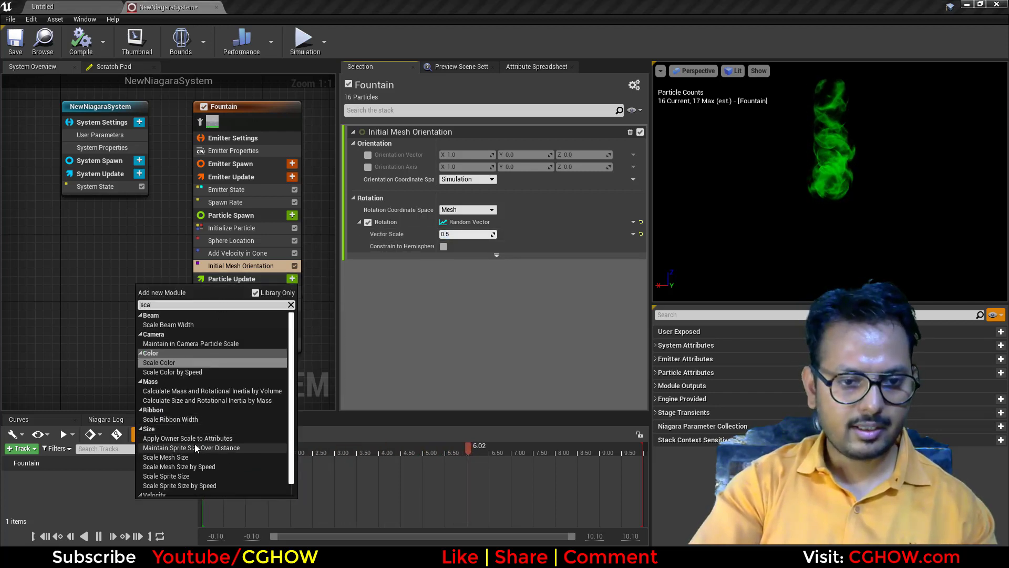
click(202, 456)
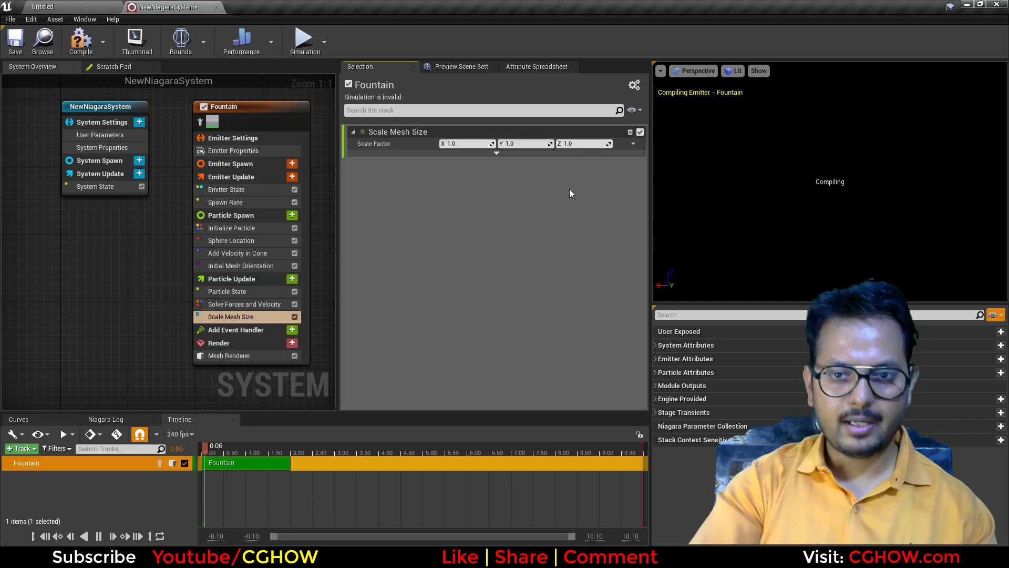
Drive the Scale Factor of Scale Mesh Size with Vector from Float, and its value with Float from Curve.
click(633, 143)
click(541, 181)
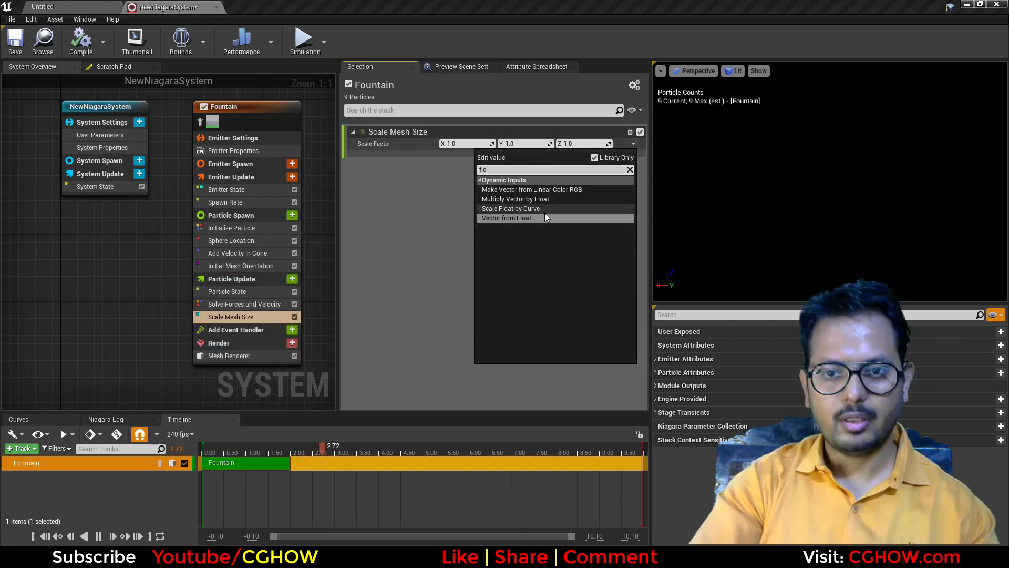
click(545, 213)
click(633, 156)
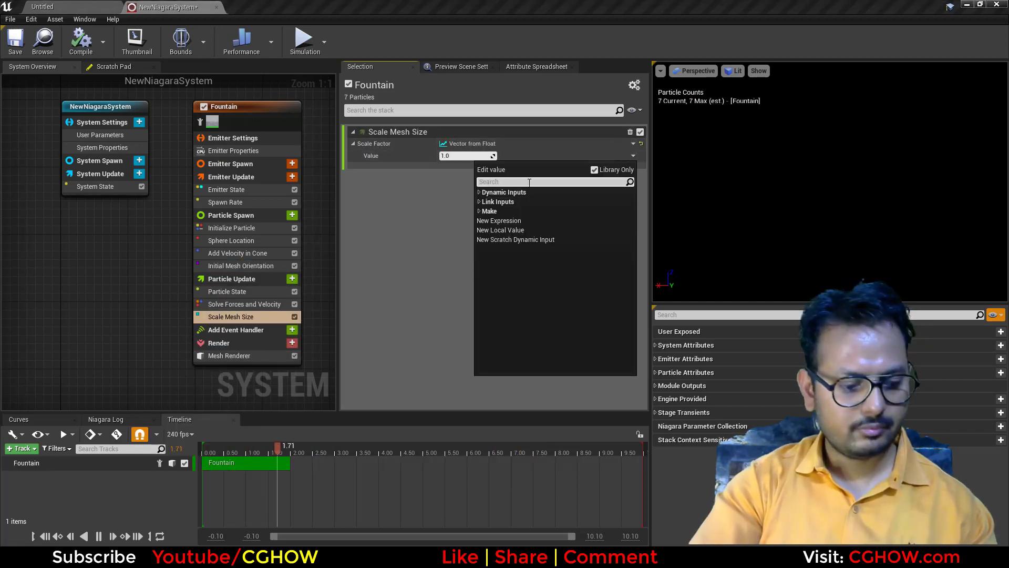
text(curve)
click(508, 201)
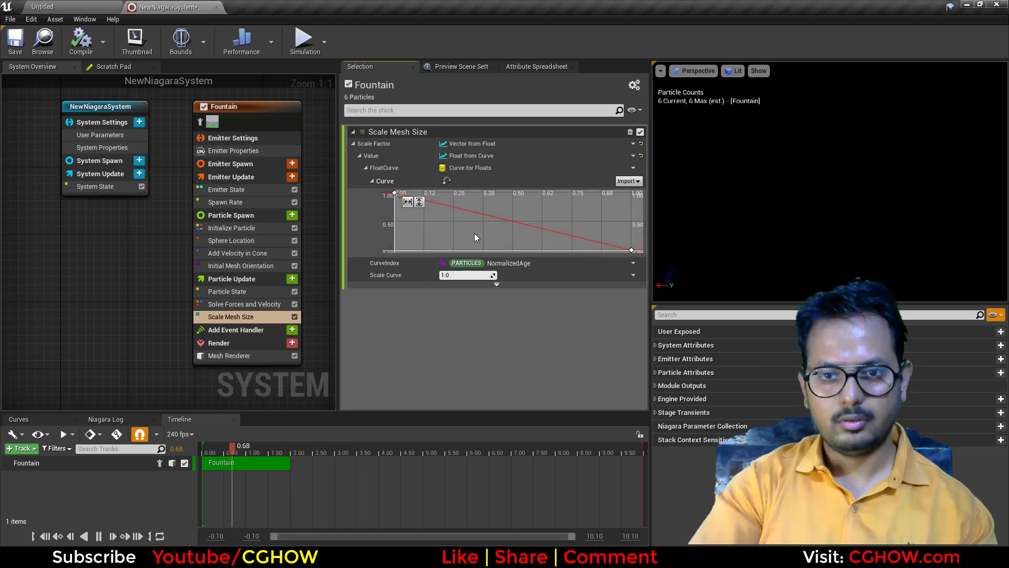
In the Fountain's Initialize Particle module, set Mesh Scale Mode to Uniform and the color alpha to 0.2.
click(257, 231)
click(457, 398)
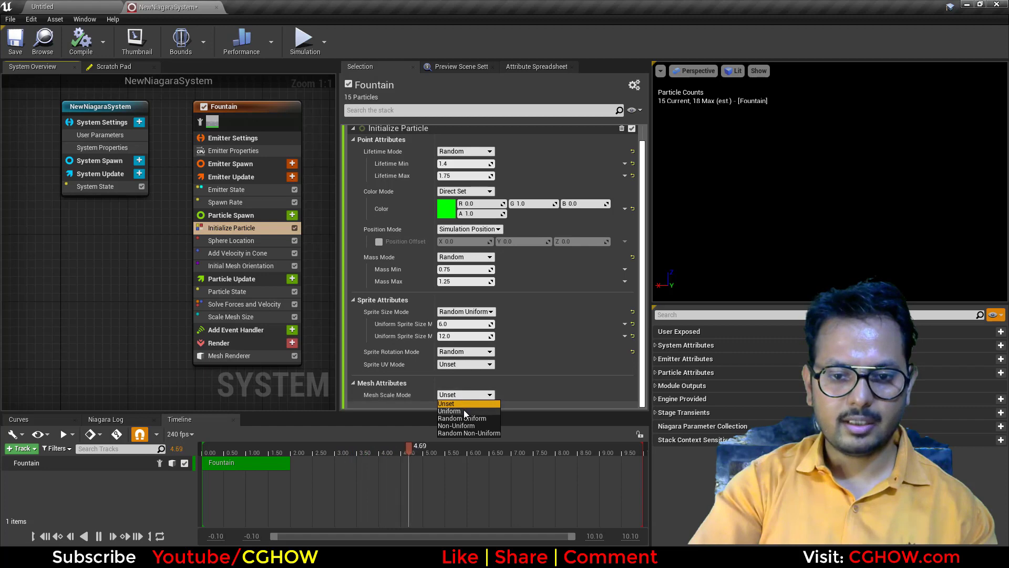
click(463, 409)
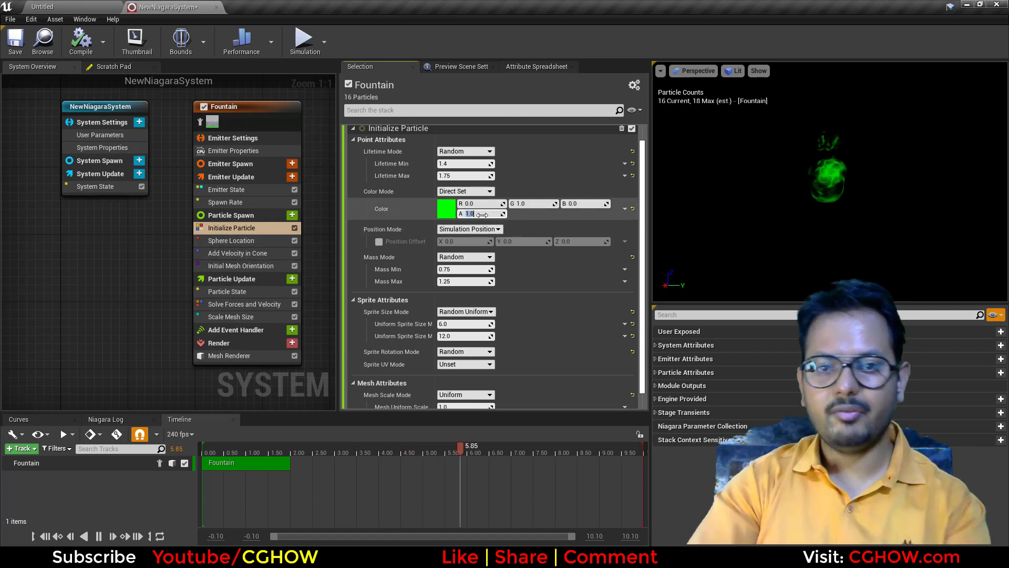
key(Return)
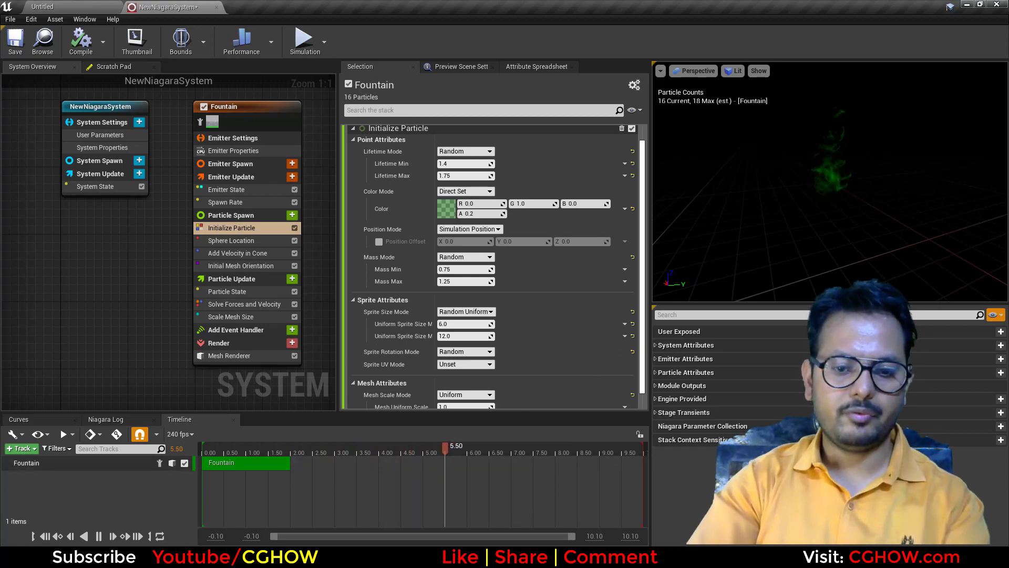
Check the Thresh encounter in the browser's reference video, return to the Niagara editor and duplicate the Fountain emitter.
click(442, 557)
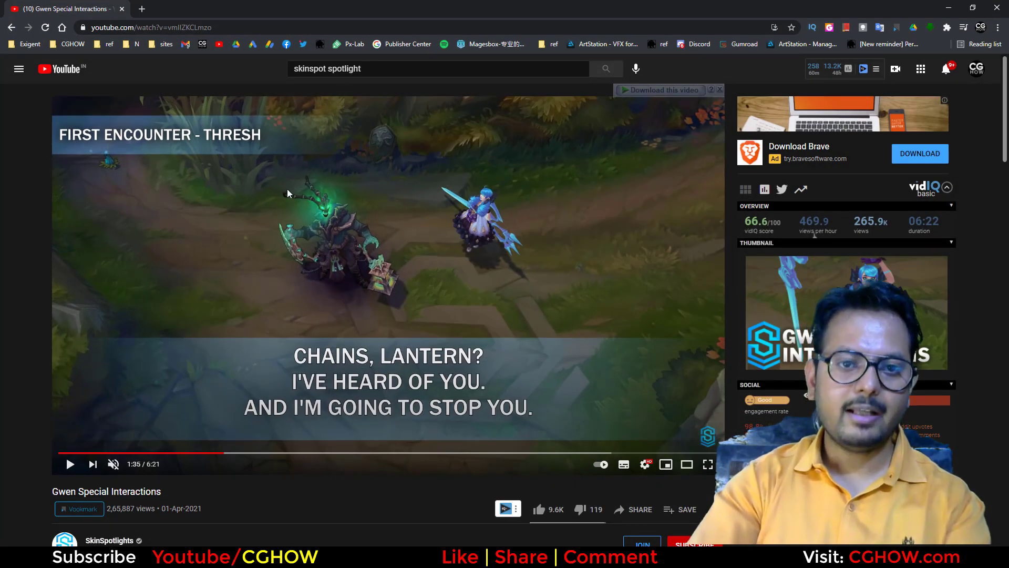
click(442, 557)
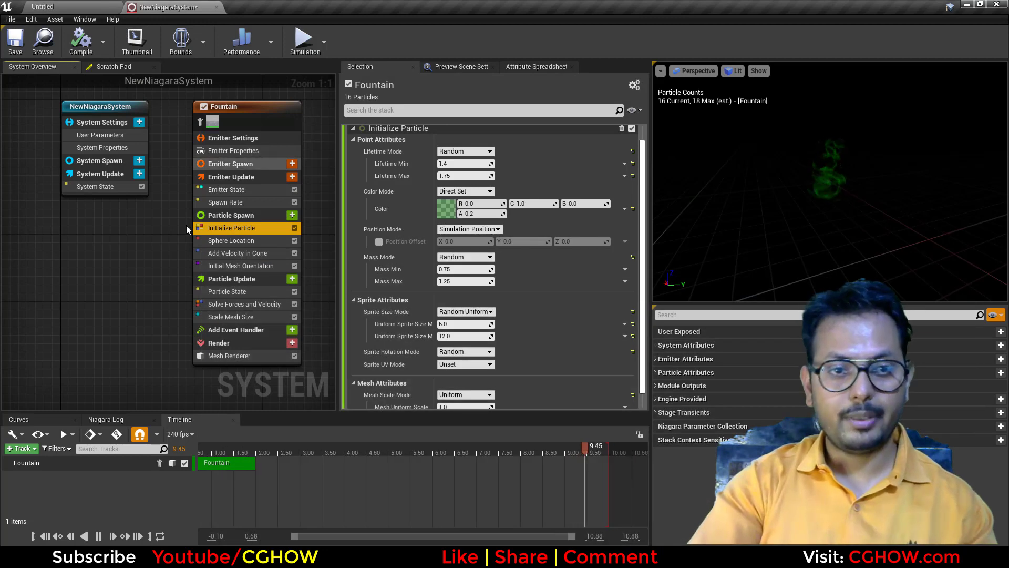
right_drag(174, 217, 76, 243)
click(143, 137)
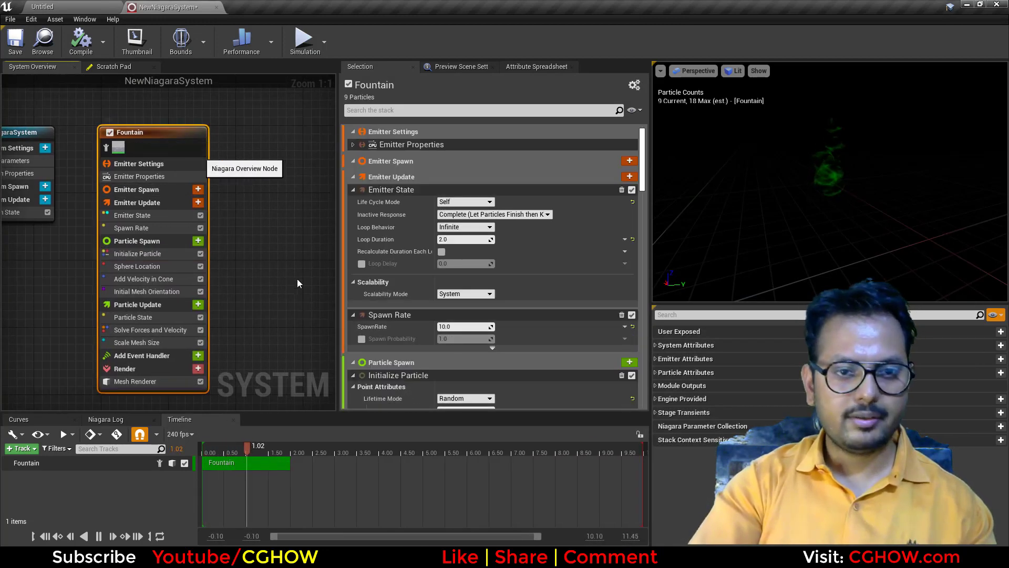
key(ctrl+d)
Replace the duplicated Fountain emitter's Mesh Renderer with a Sprite Renderer.
right_drag(216, 398, 155, 370)
click(251, 347)
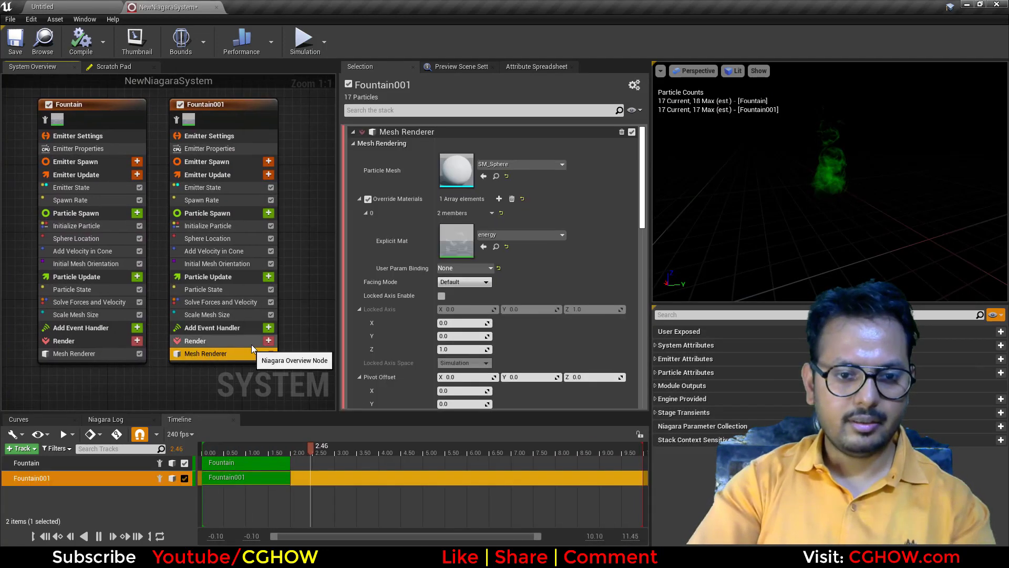
key(Delete)
click(268, 334)
click(290, 193)
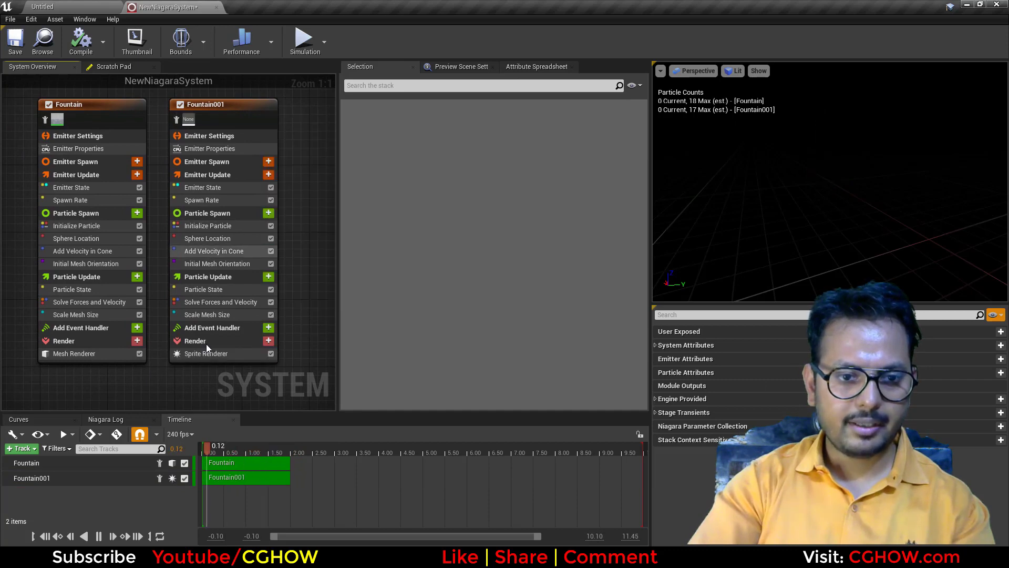
Assign the M_Radial material to the duplicated emitter's Sprite Renderer.
click(210, 354)
click(501, 167)
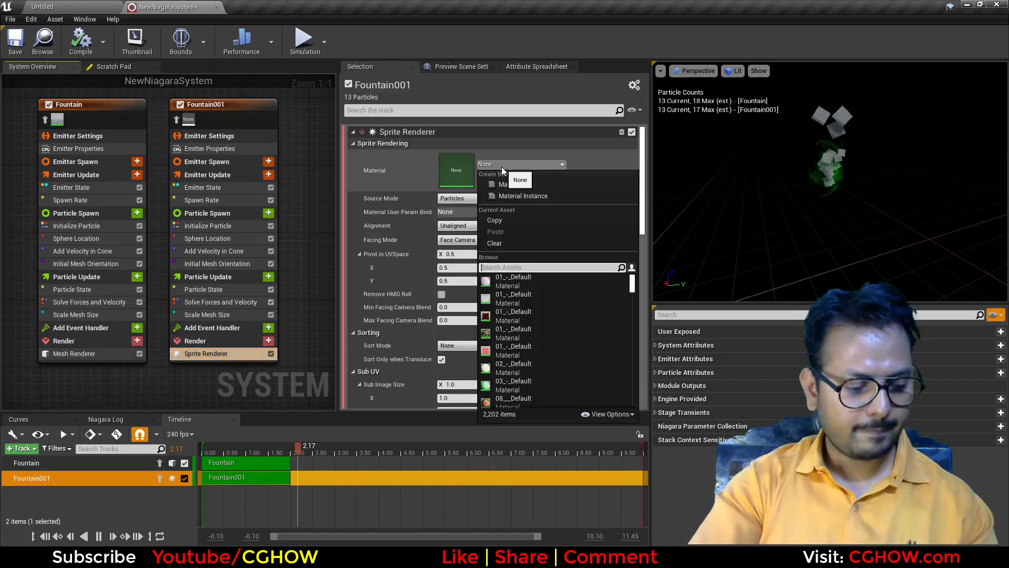
text(radia)
click(513, 318)
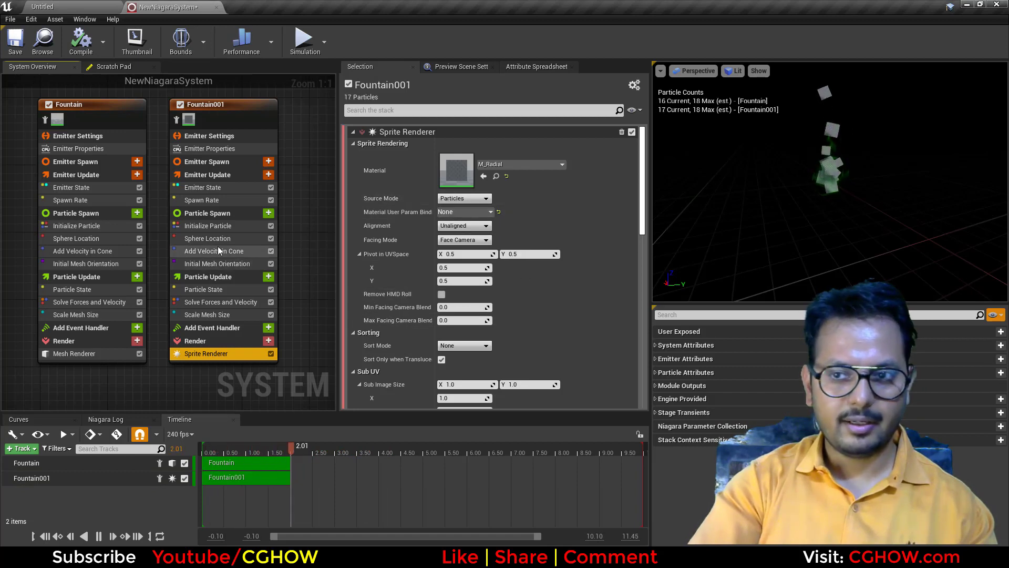
In the sprite emitter's Initialize Particle module, set the maximum uniform sprite size to about 66.75 and the color alpha to 0.01.
click(212, 227)
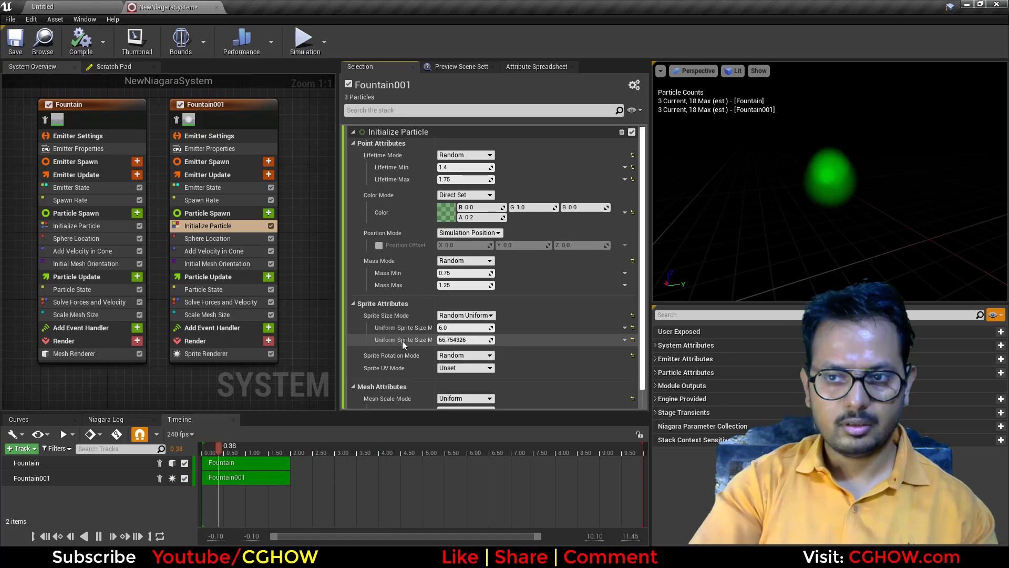
click(481, 217)
text(0.01)
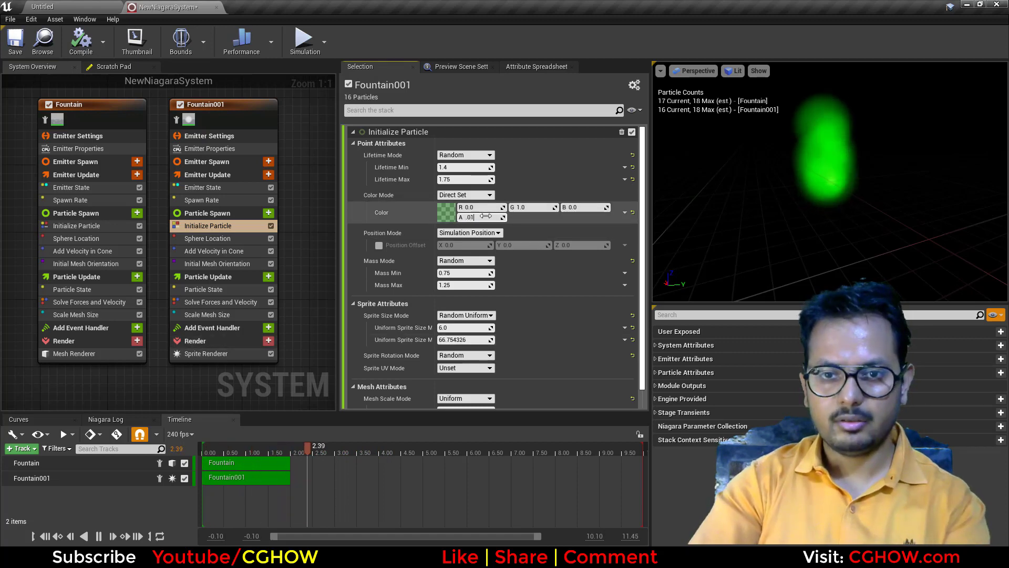
key(Return)
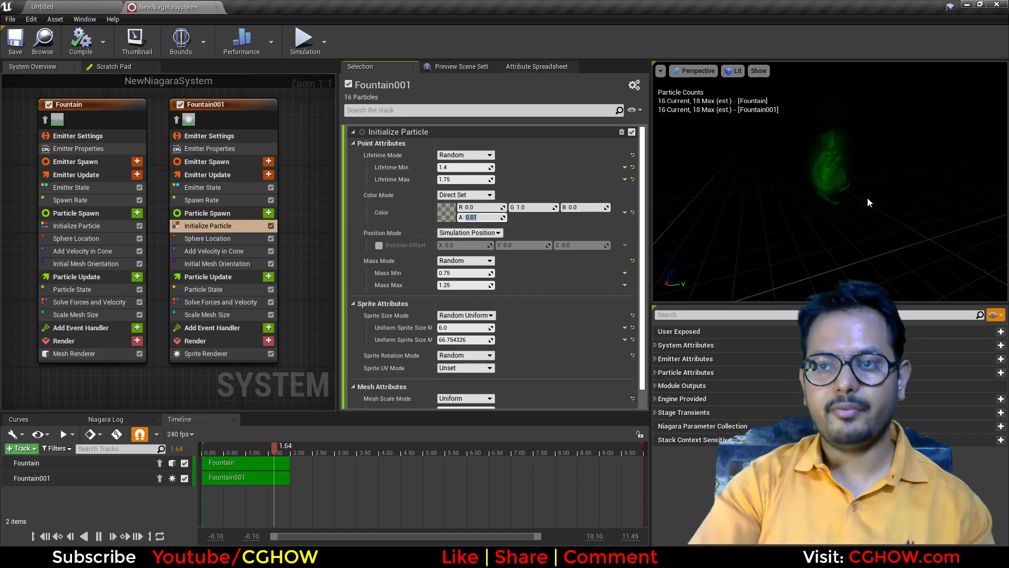
drag(868, 203, 893, 205)
Switch to the browser and go through the Gwen Special Interactions reference video to examine the champions' weapons and effects.
key(alt+Tab)
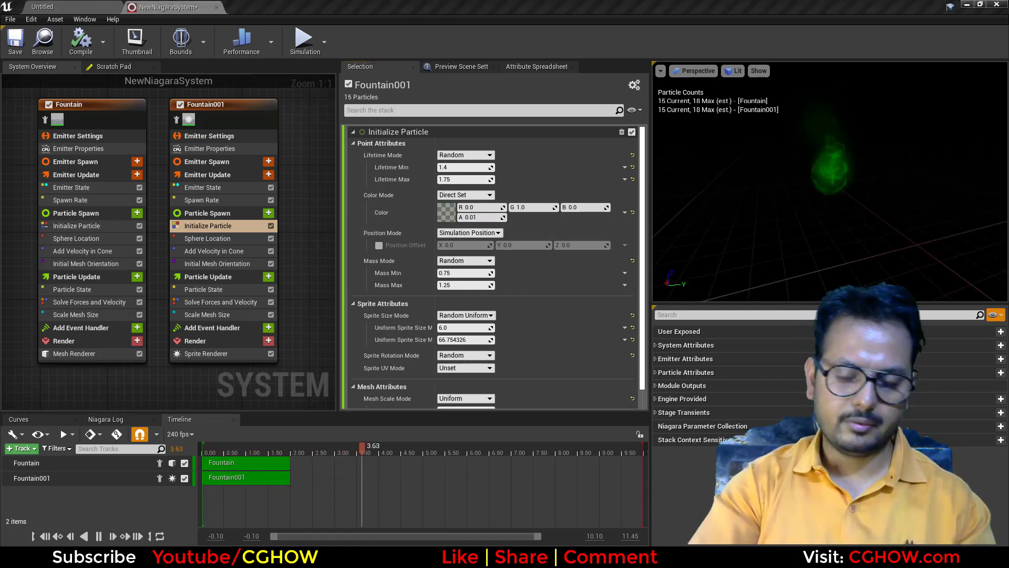
click(239, 453)
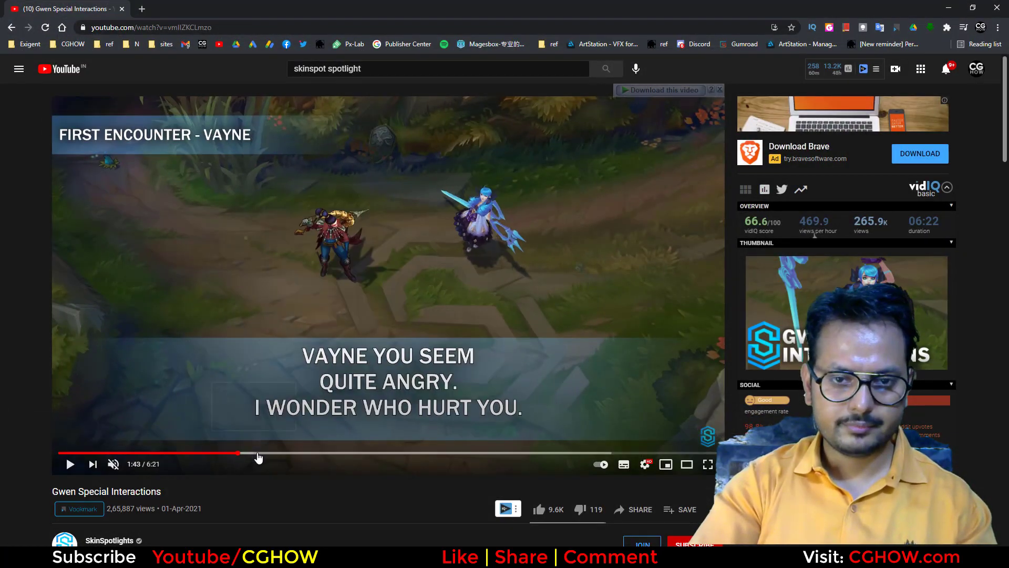
key(space)
click(267, 453)
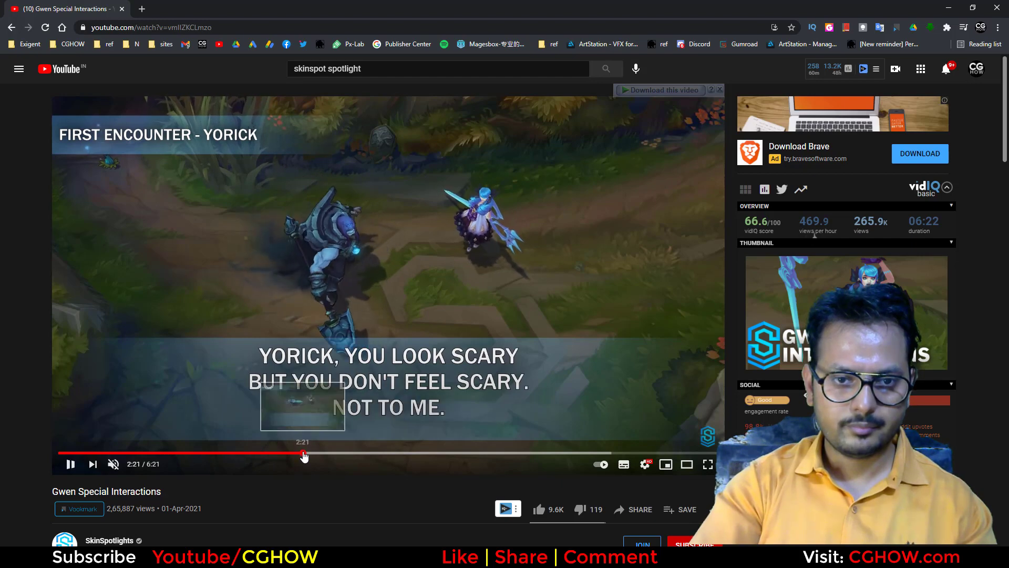
click(304, 453)
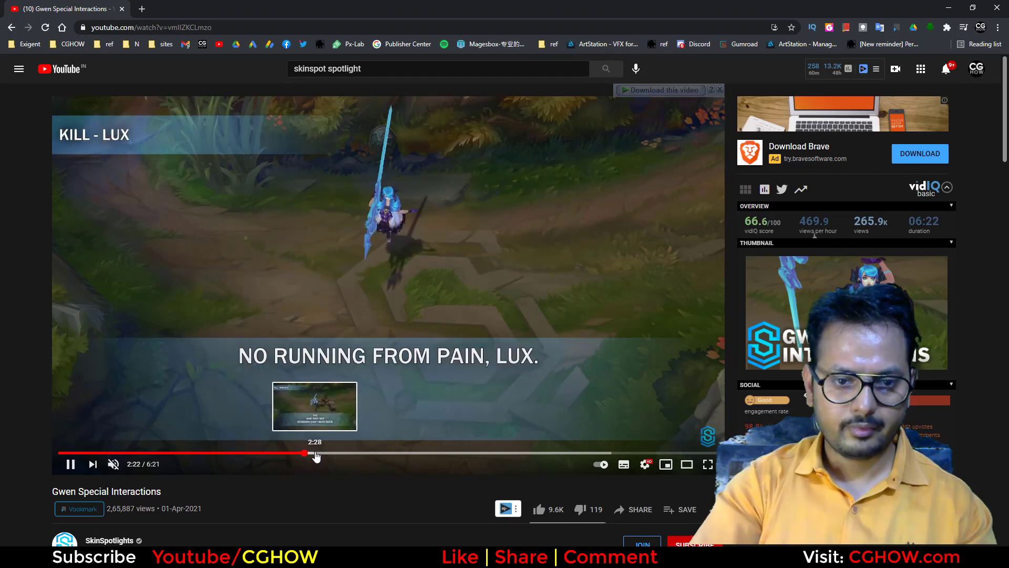
click(316, 453)
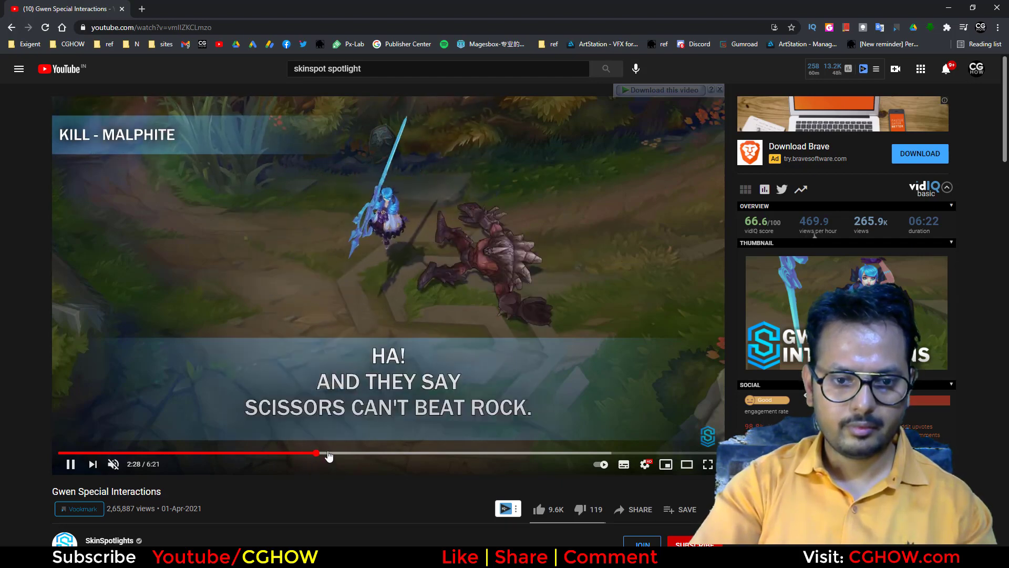
click(328, 453)
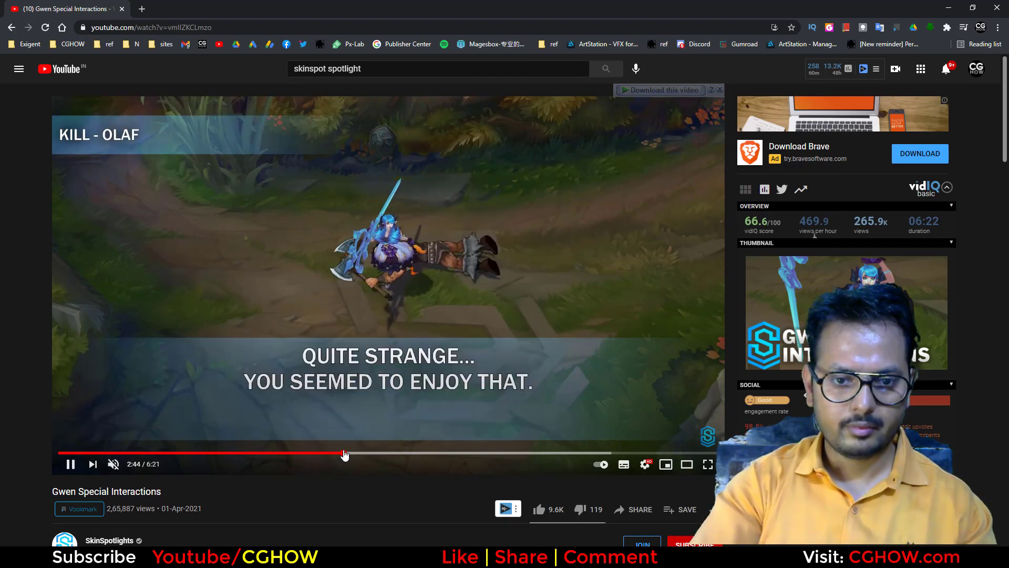
click(345, 453)
key(space)
click(333, 453)
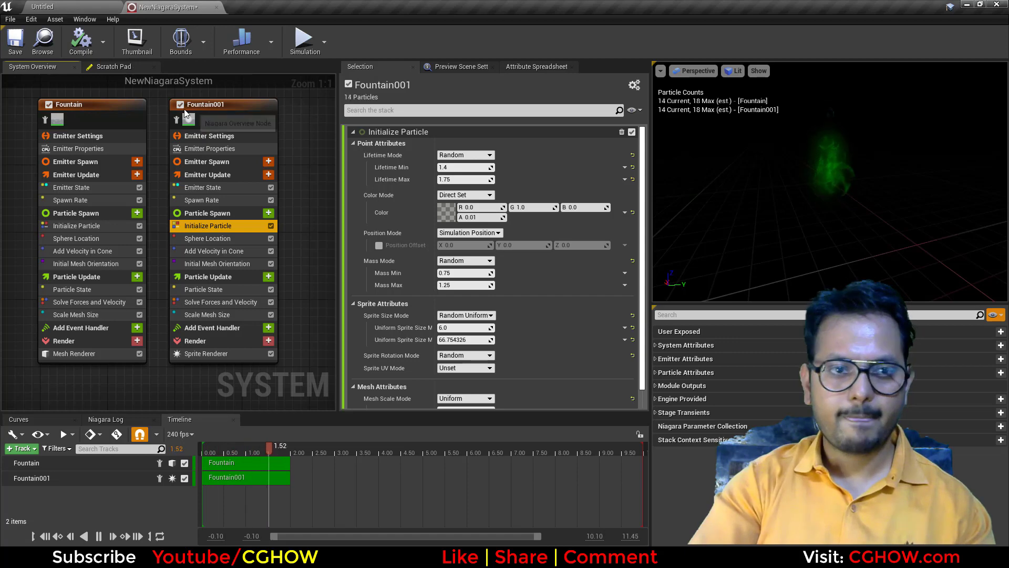
Save the Niagara system and duplicate its asset in the LOL/3 content folder.
click(14, 45)
click(47, 7)
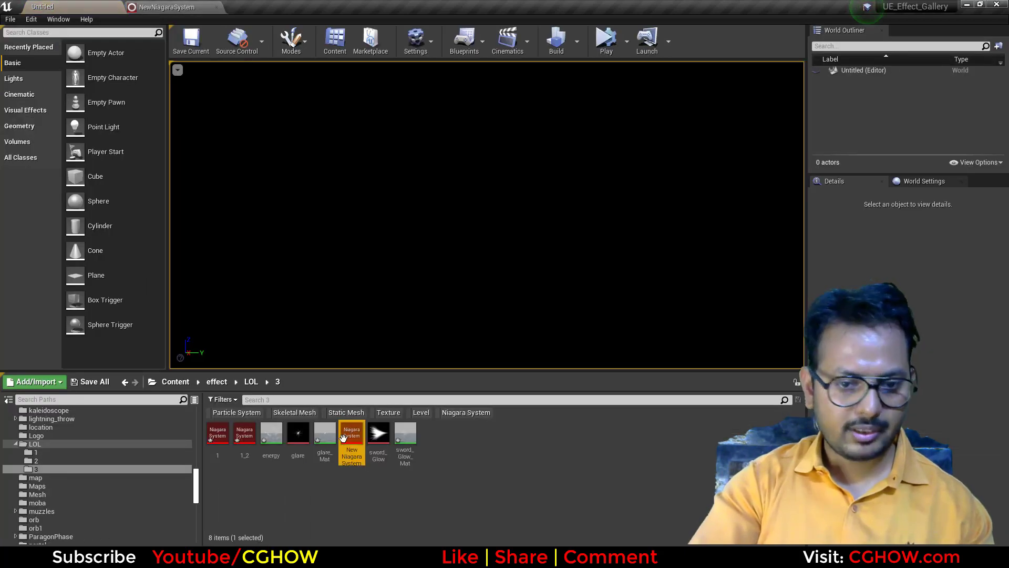
key(ctrl+w)
Open the duplicated Niagara system and delete its mesh-based Fountain emitter.
click(382, 440)
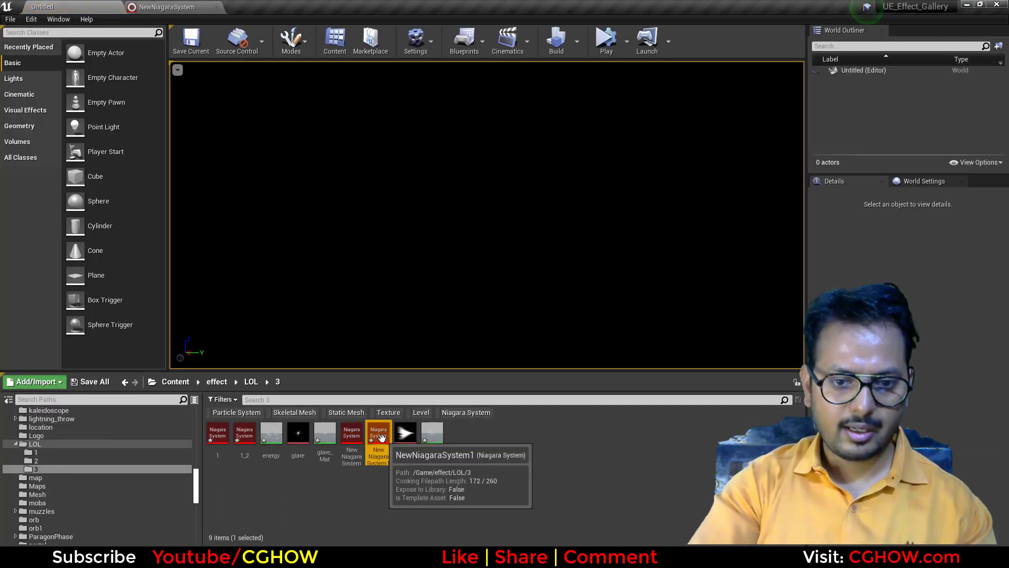
double_click(379, 436)
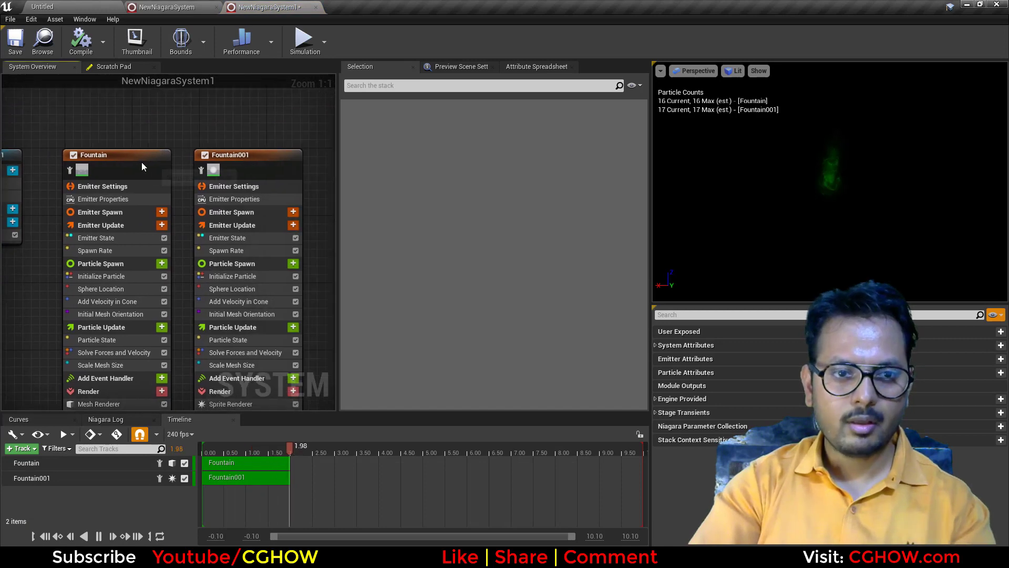
click(141, 162)
key(Delete)
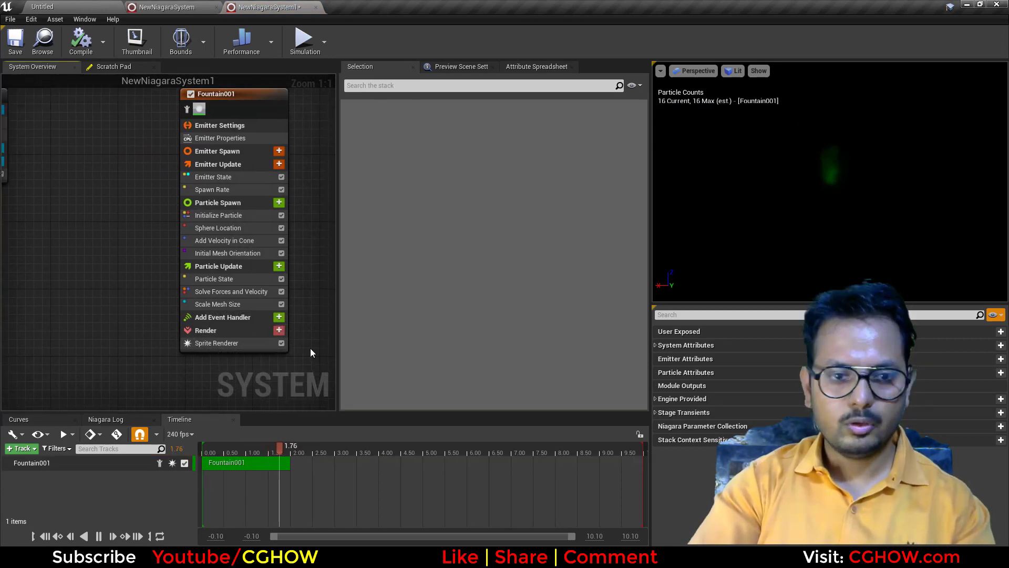
Replace the Fountain001 emitter's Spawn Rate module with Spawn Burst Instantaneous and set its spawn count to 10.
click(229, 190)
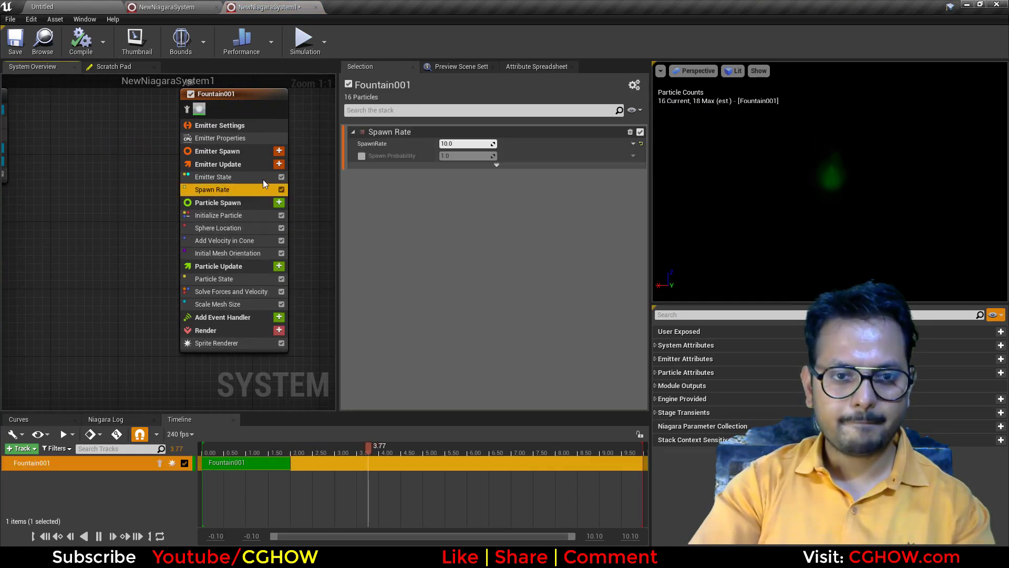
key(Delete)
click(278, 165)
click(127, 276)
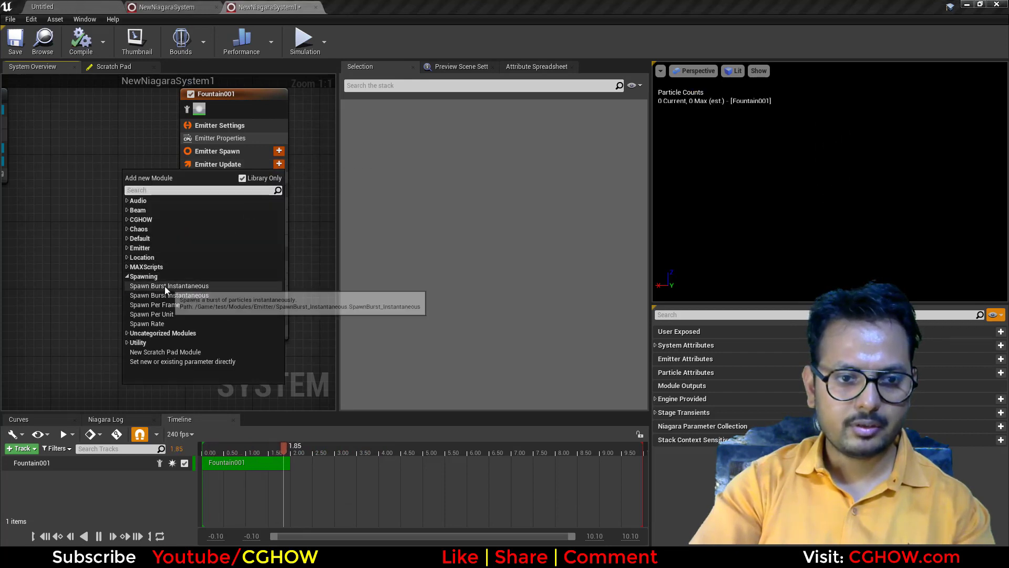
click(168, 286)
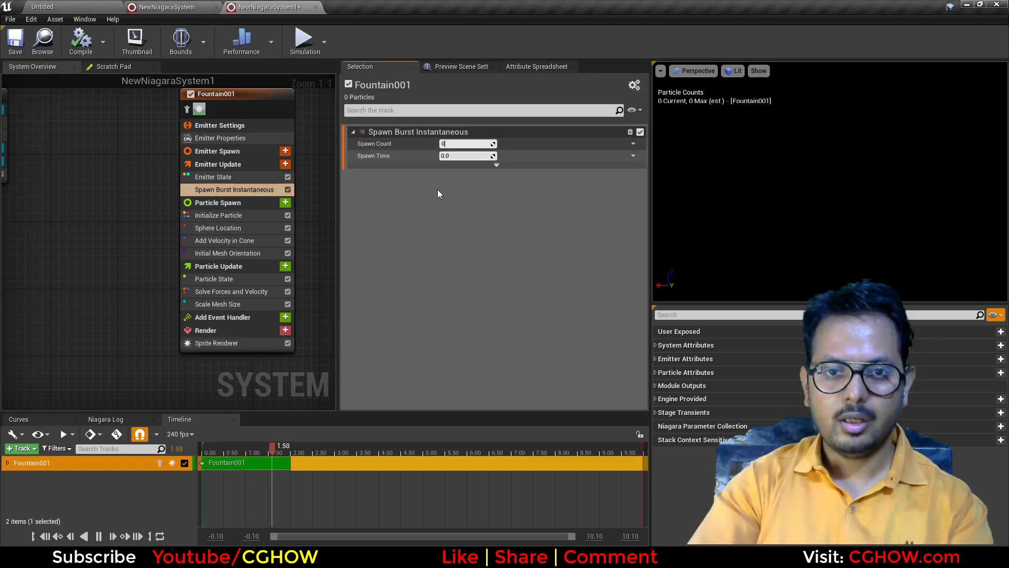
Set the Sprite Renderer's alignment to Custom Alignment and its facing mode to Custom Facing Vector.
click(239, 343)
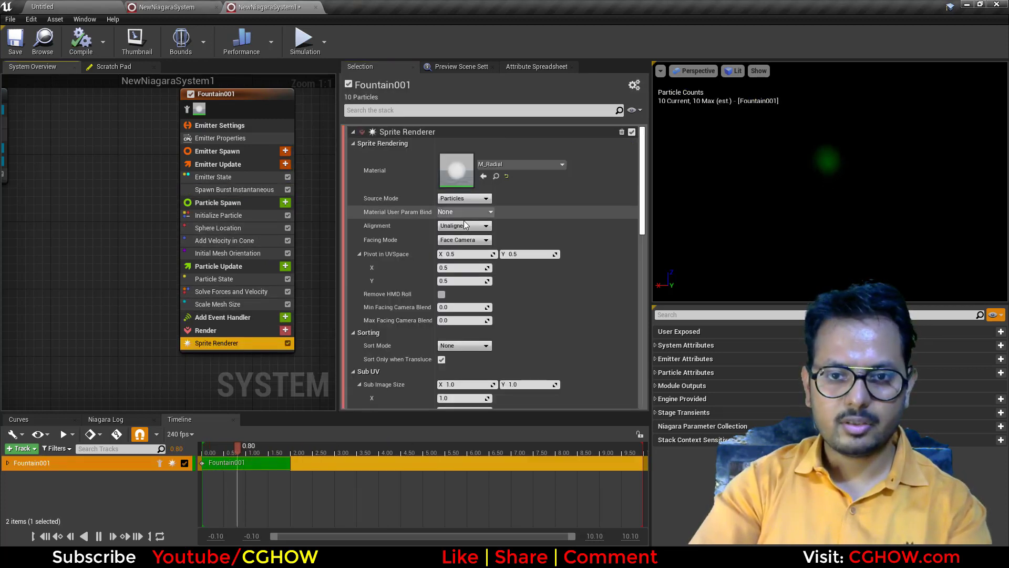
click(463, 225)
click(462, 249)
click(472, 240)
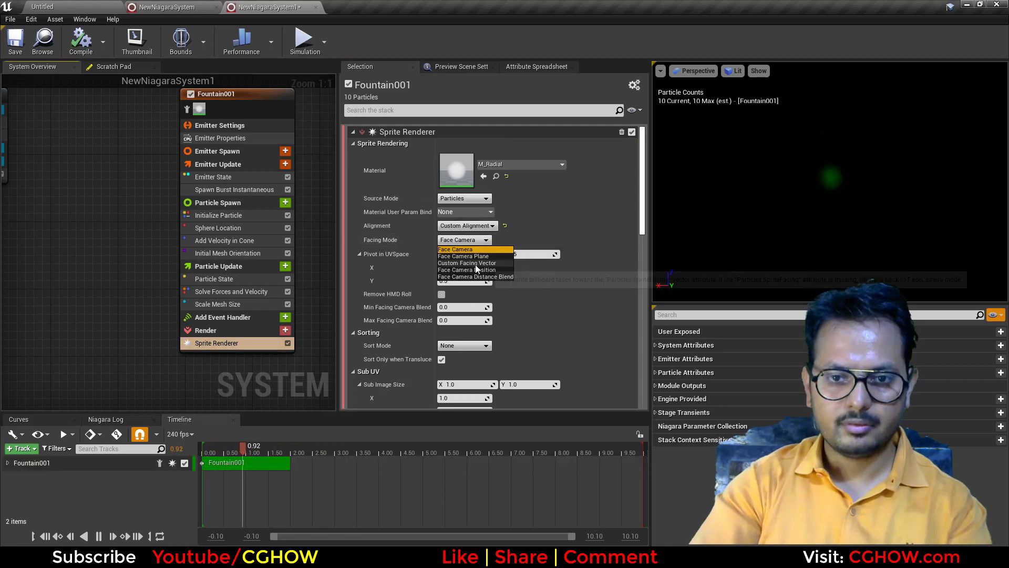
click(475, 264)
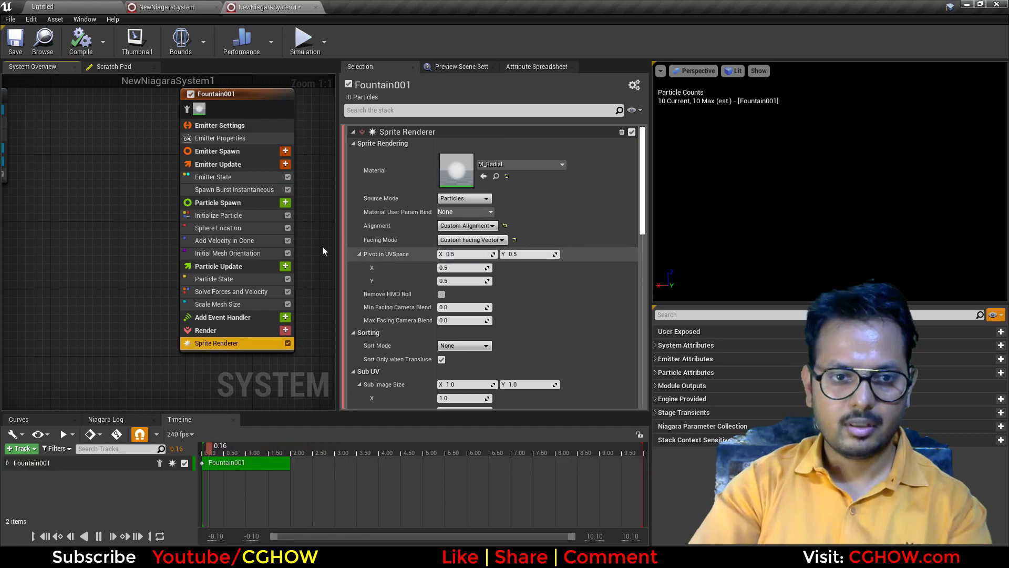
Delete the Initial Mesh Orientation, Add Velocity in Cone, Sphere Location and Scale Mesh Size modules from the Fountain001 emitter.
click(257, 251)
key(Delete)
click(257, 237)
key(Delete)
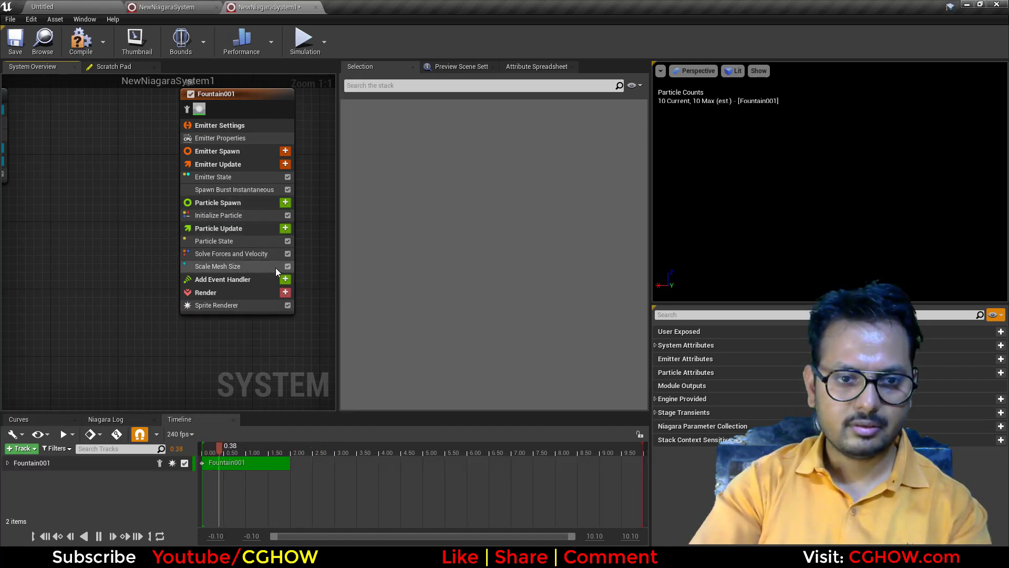
click(257, 266)
key(Delete)
Add an Align Sprite to Mesh Orientation module to Particle Update and set its second vector's X to 0.
click(285, 228)
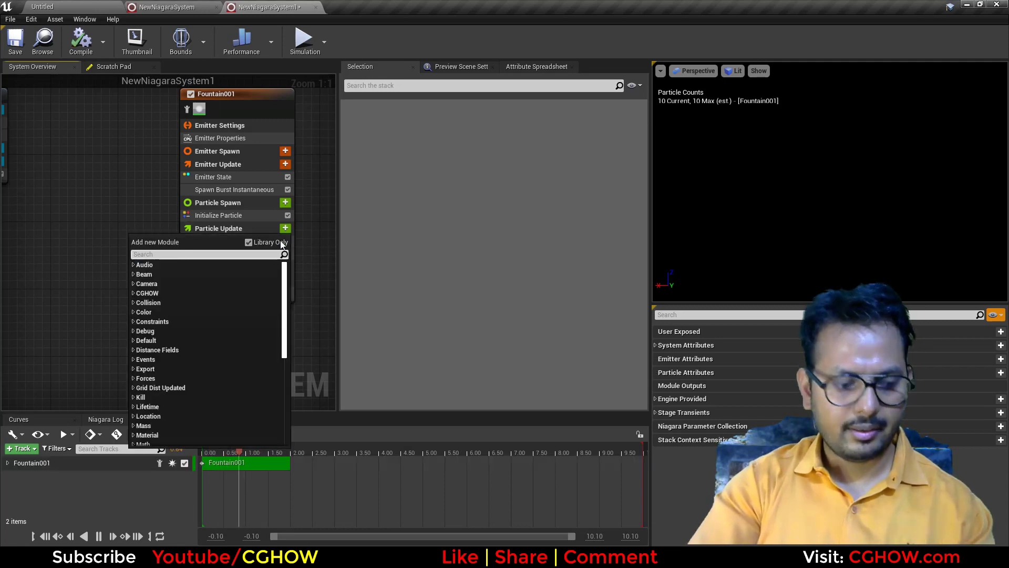
text(ali)
click(181, 359)
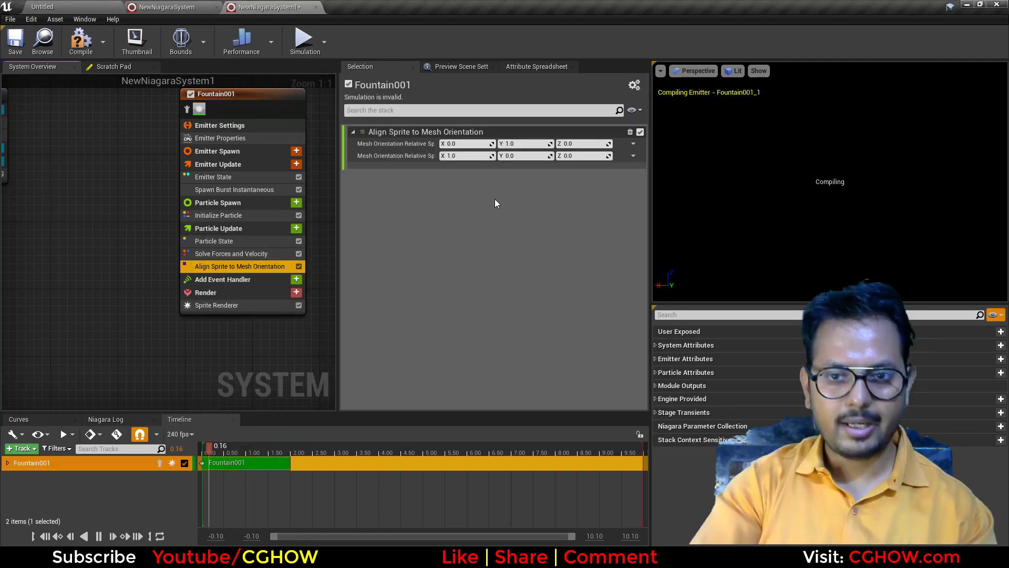
click(466, 155)
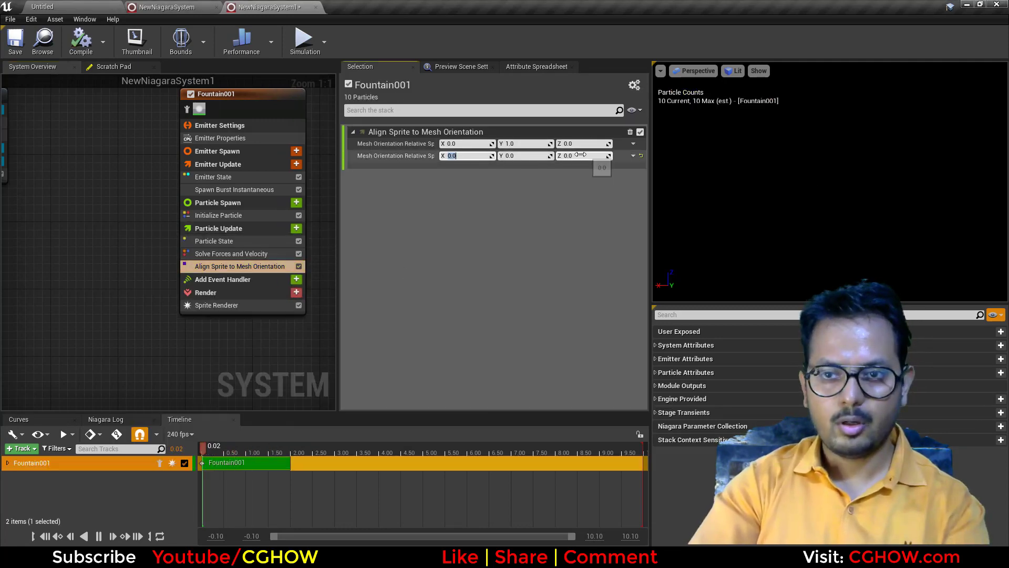
In Initialize Particle, raise the uniform sprite size to about 136.09 minimum and about 510.52 maximum.
click(229, 216)
drag(458, 340, 484, 328)
drag(756, 211, 759, 242)
scroll(818, 176, down, 4)
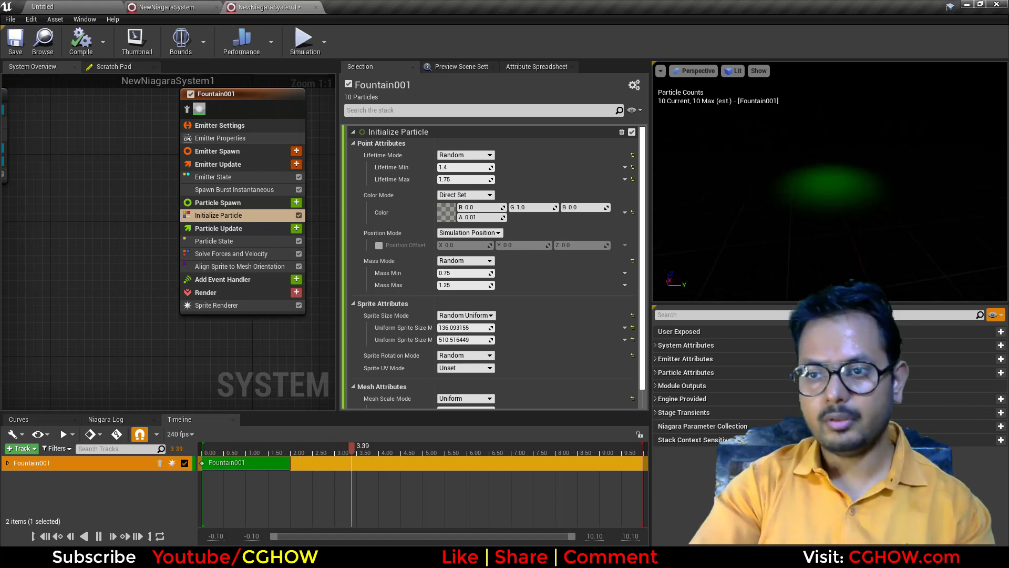
Switch to the browser to check the Gwen Special Interactions reference frame, and return to the Niagara system.
key(alt+Tab)
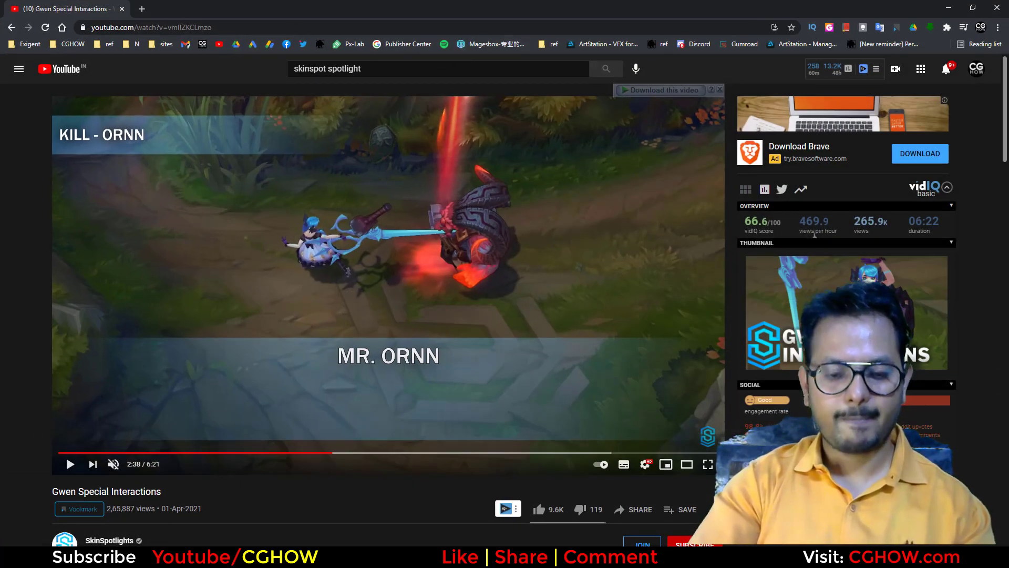
key(alt+Tab)
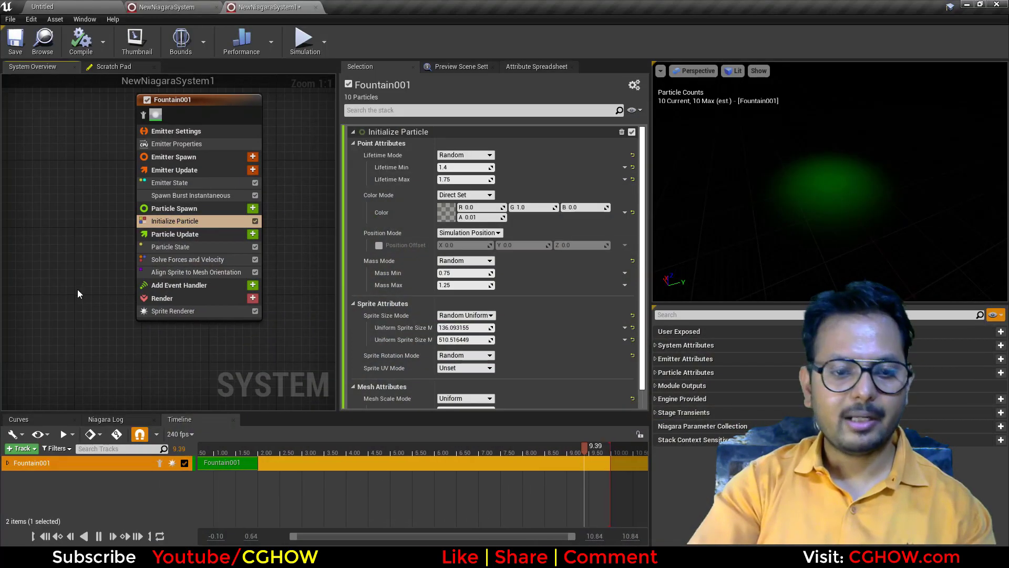
right_drag(92, 335, 44, 351)
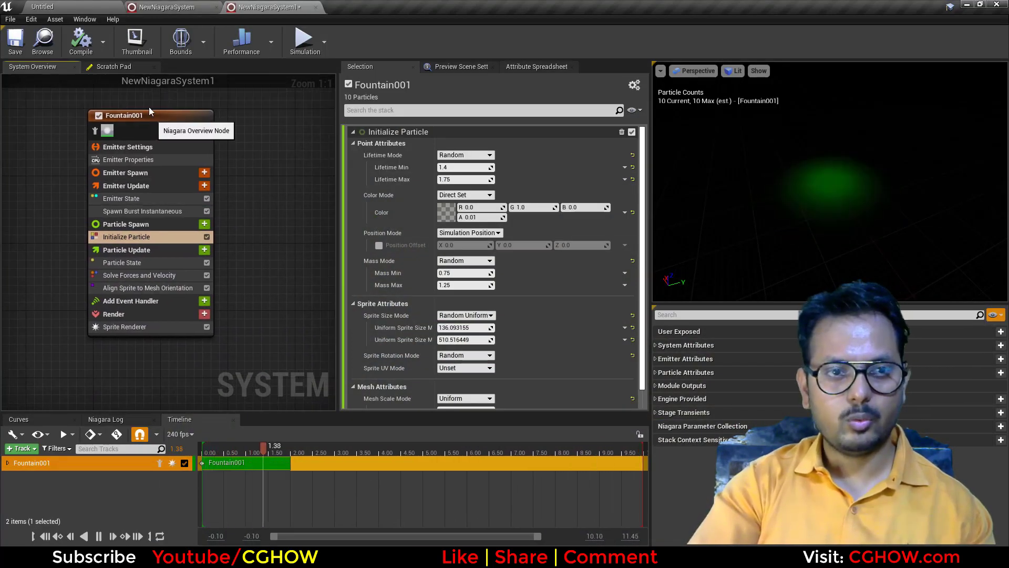
Open the Niagara system named 1 from the LOL/3 content folder and copy its sword emitter.
click(125, 6)
click(214, 455)
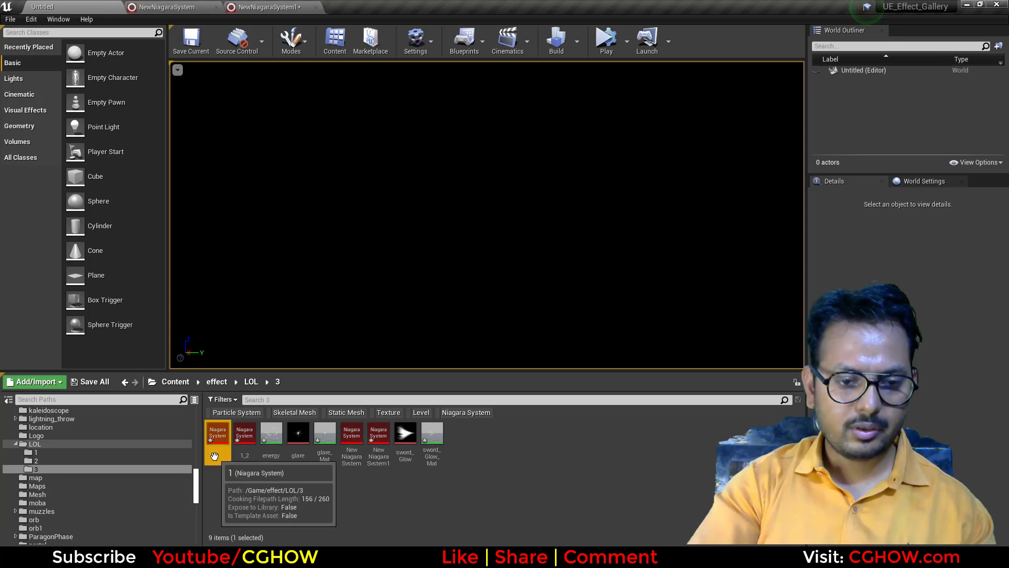
double_click(217, 437)
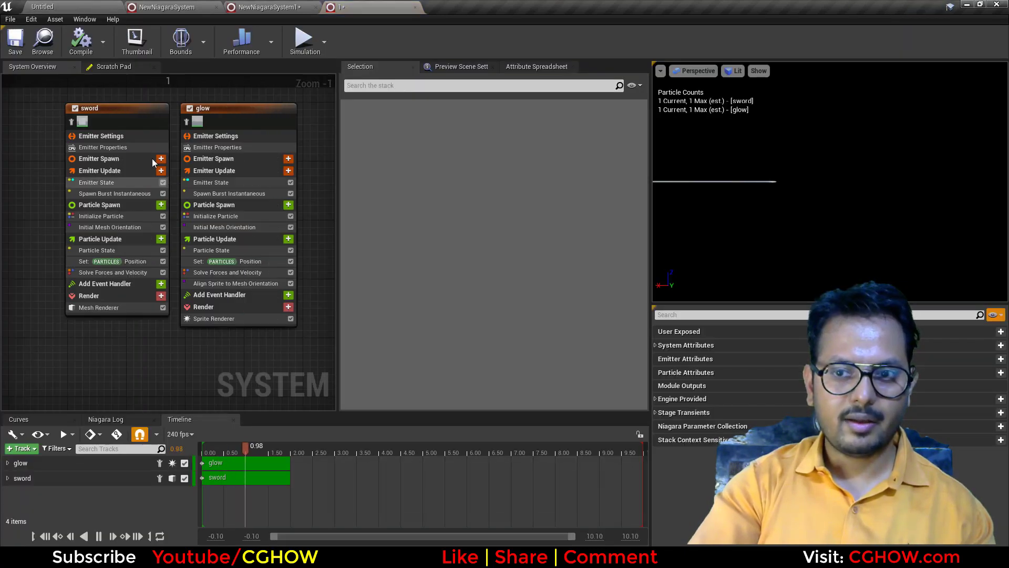
right_click(119, 111)
click(150, 229)
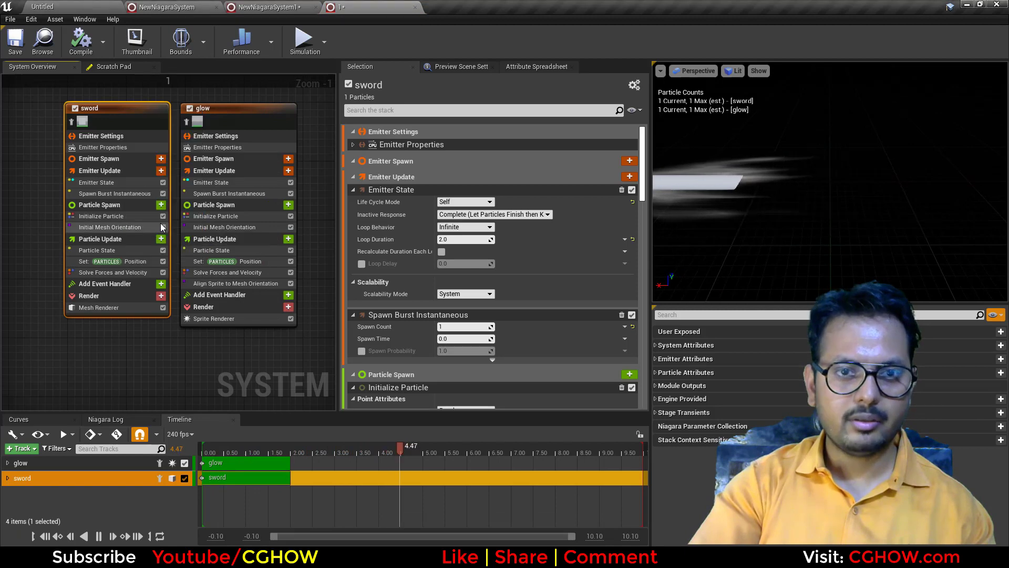
Close that system, paste the sword emitter into NewNiagaraSystem1 and rename it beam.
click(414, 6)
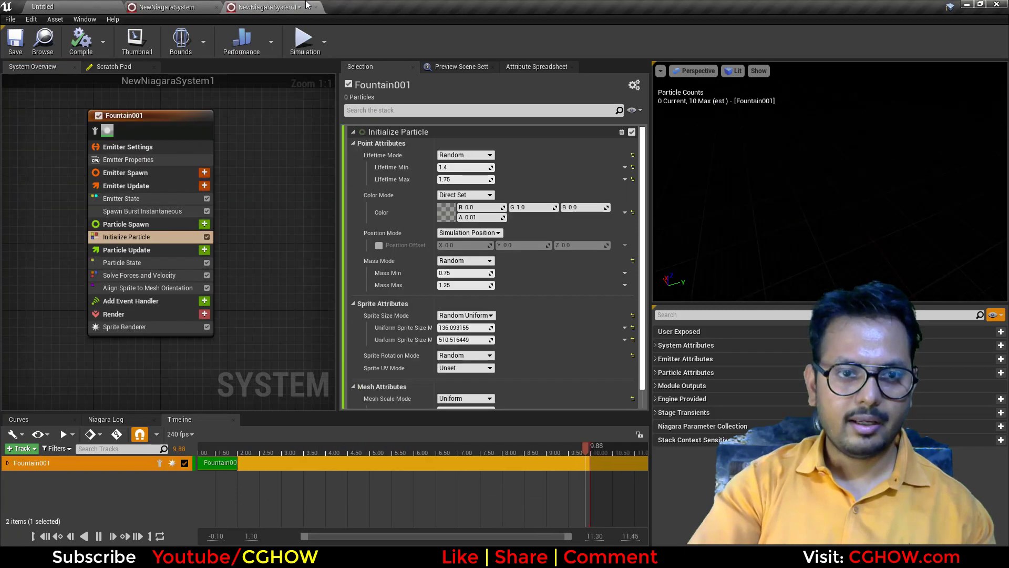
right_click(253, 143)
click(290, 244)
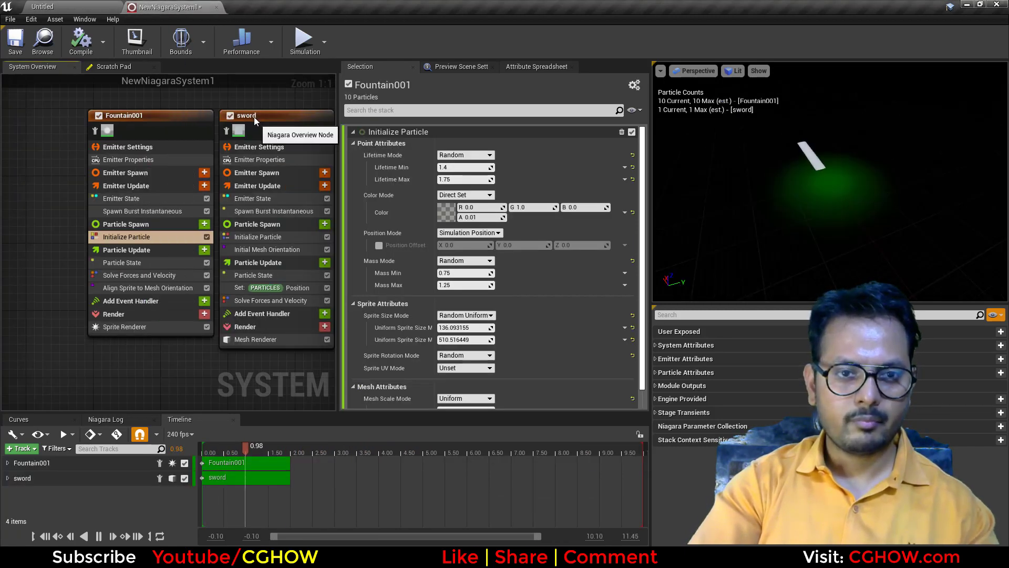
double_click(254, 117)
text(beam)
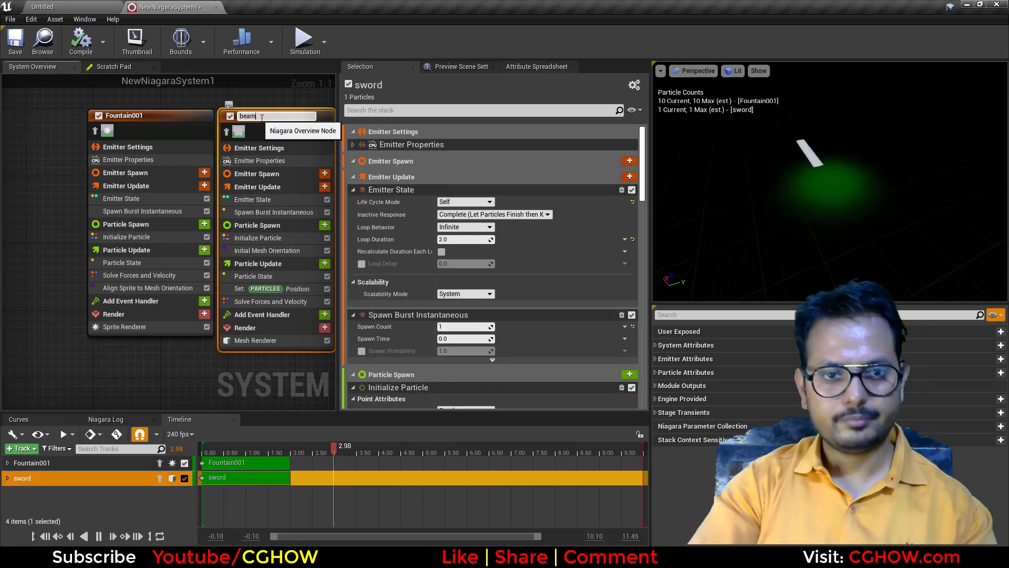
key(Return)
Set the beam emitter's mesh scale to X 15, Y 15 and Z 100 in Initialize Particle.
right_drag(199, 364, 168, 354)
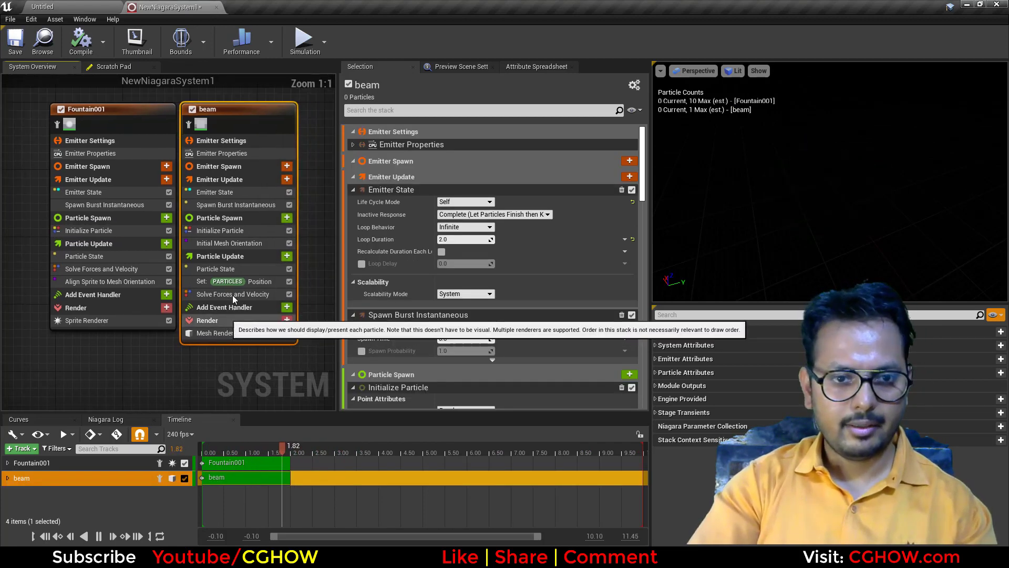
click(239, 231)
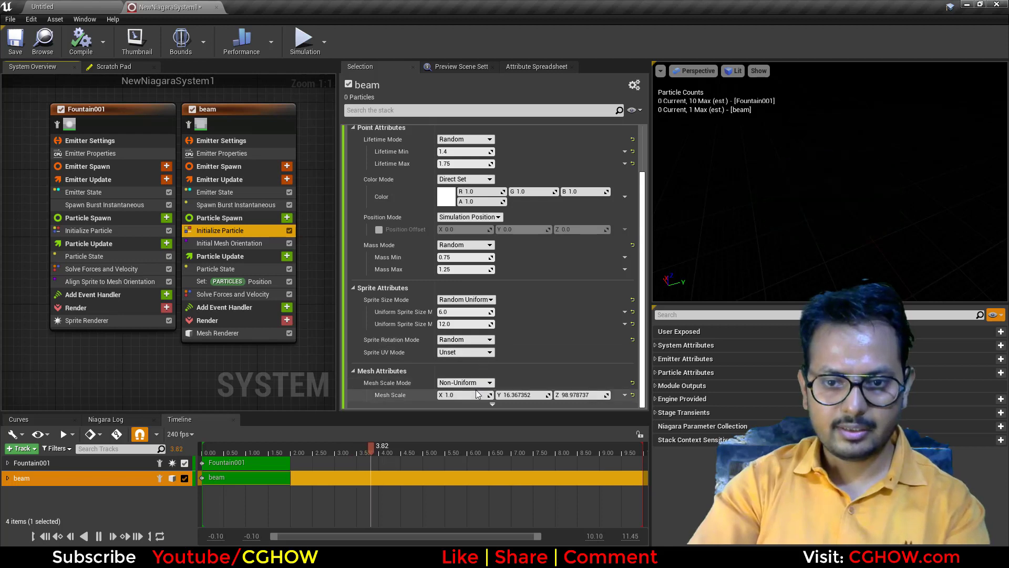
click(506, 395)
click(482, 396)
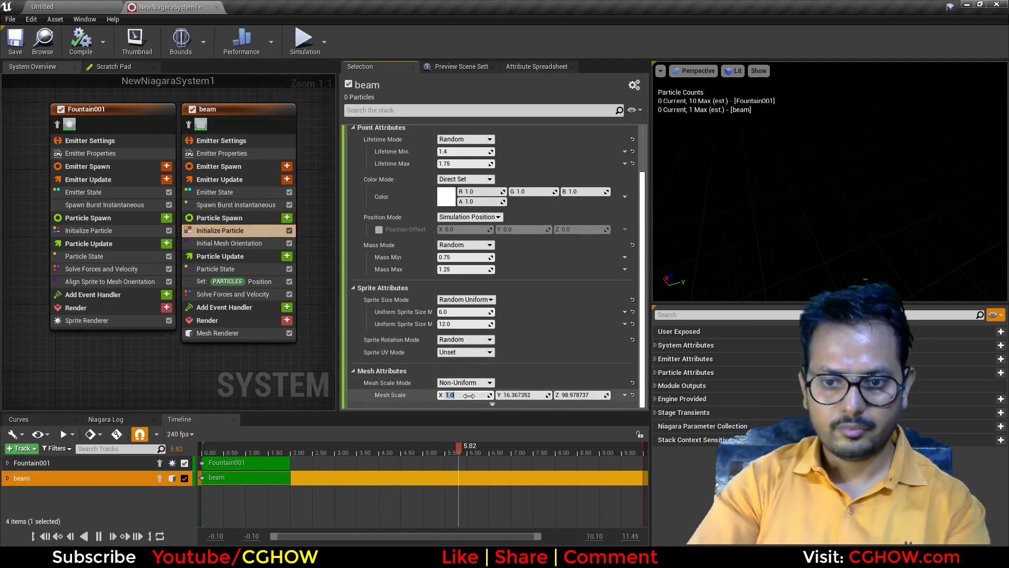
click(528, 397)
text(15)
click(573, 395)
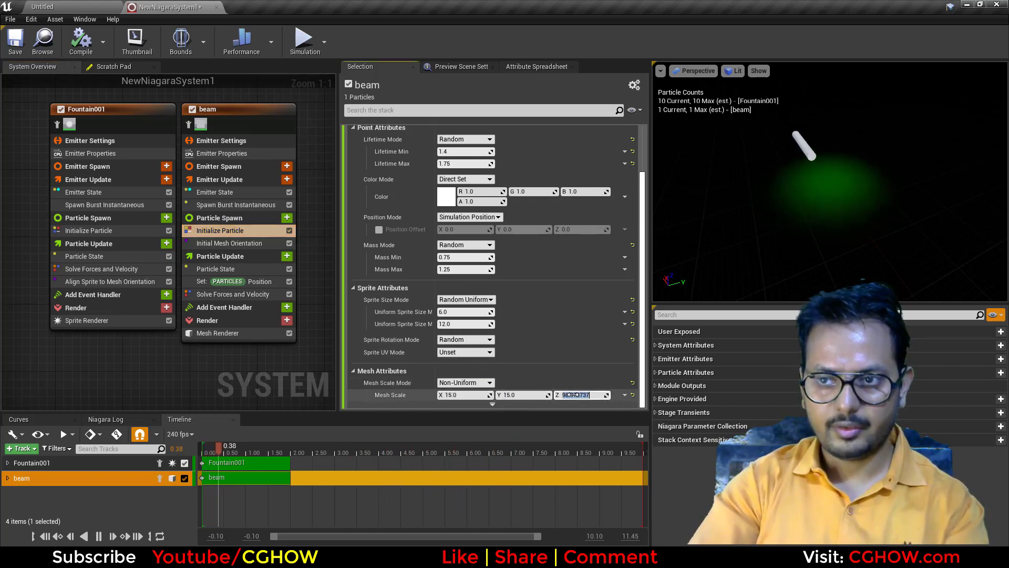
key(Return)
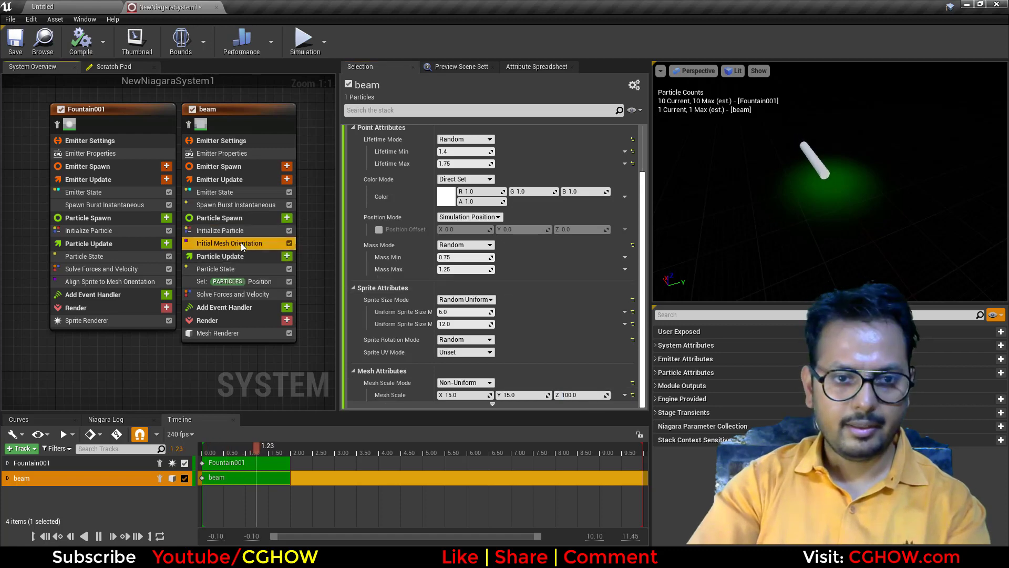
Set the beam's initial mesh rotation Y to 0 and delete its Set Particles Position module.
click(240, 243)
click(524, 222)
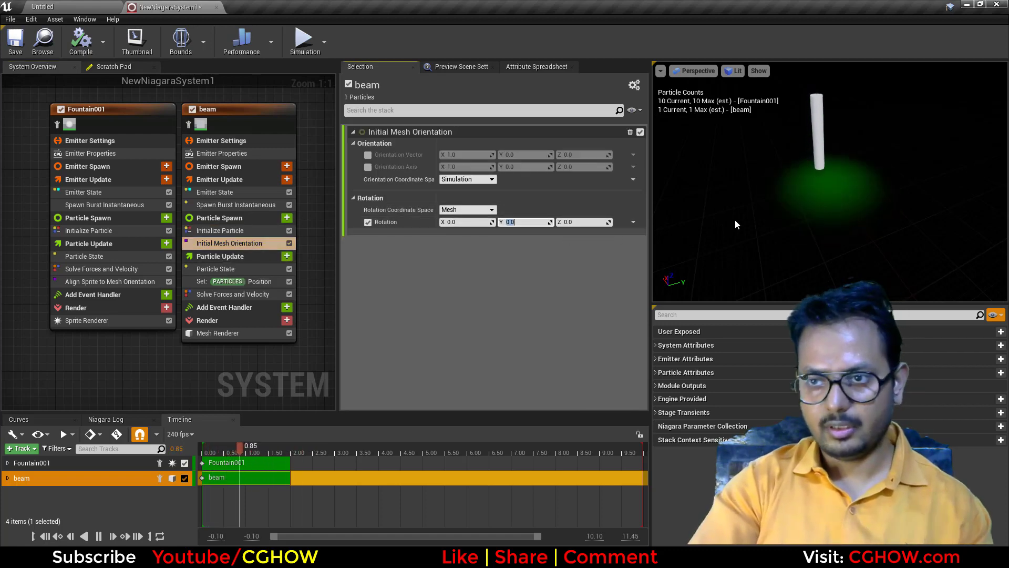
click(241, 283)
key(Delete)
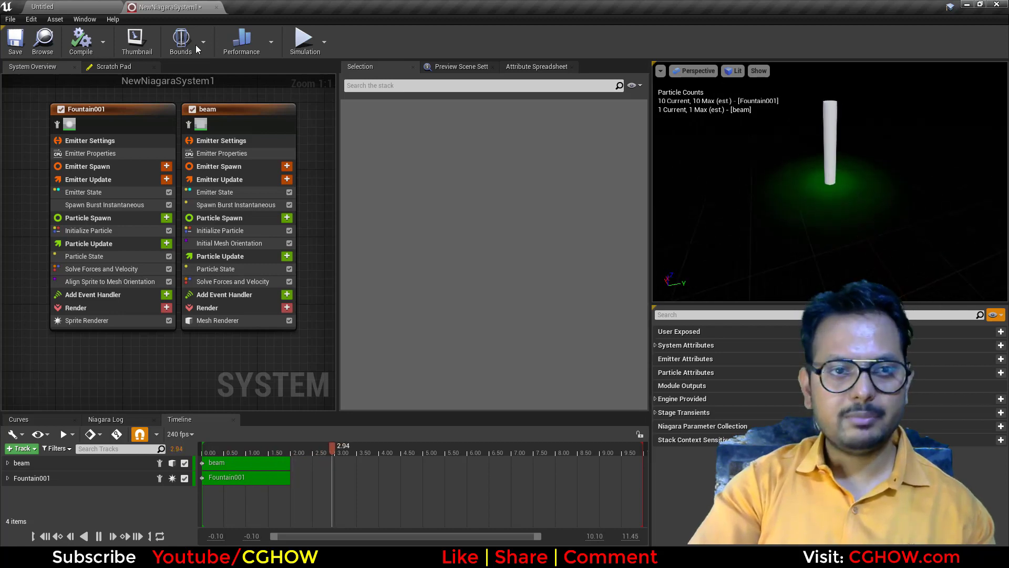
Create a new material named beam in the LOL/3 content folder and open it for editing.
click(71, 6)
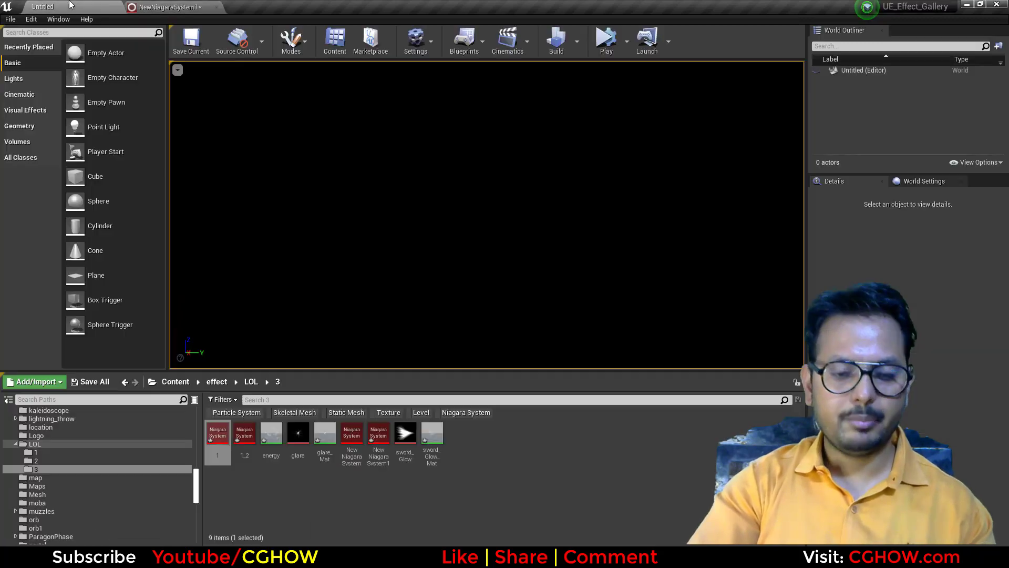
click(100, 391)
click(571, 380)
right_click(500, 453)
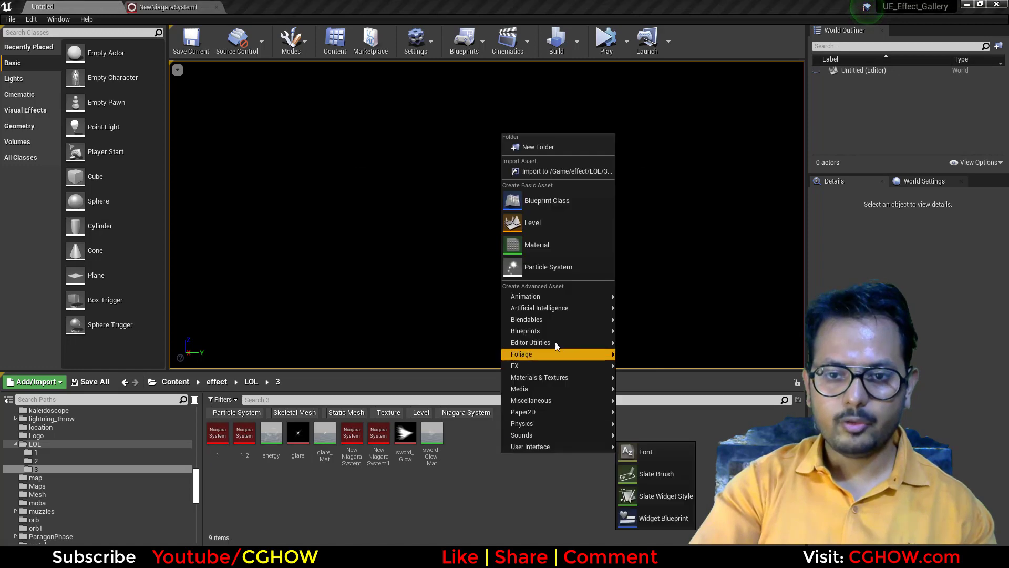
click(537, 244)
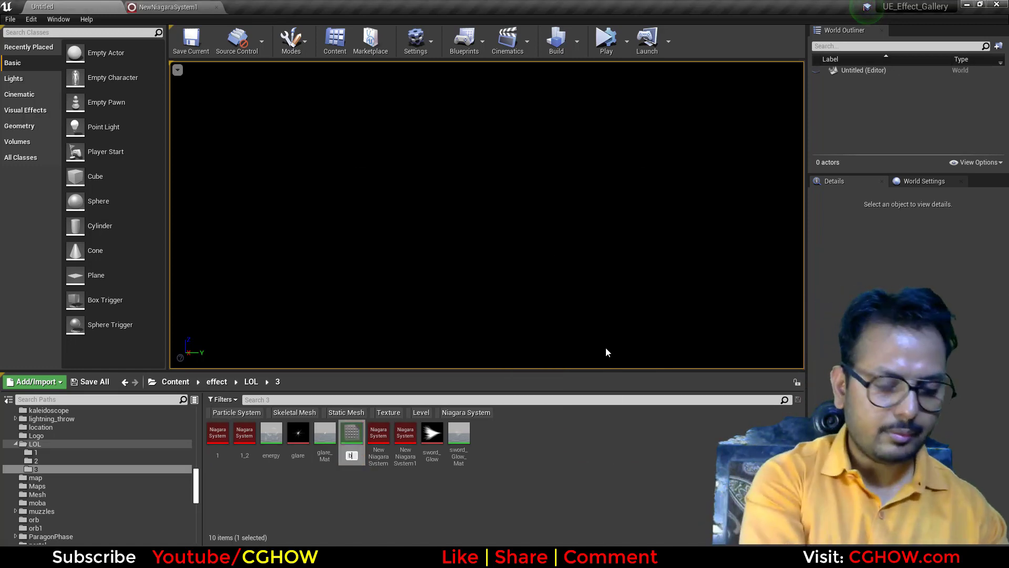
text(beam)
key(Return)
key(Return)
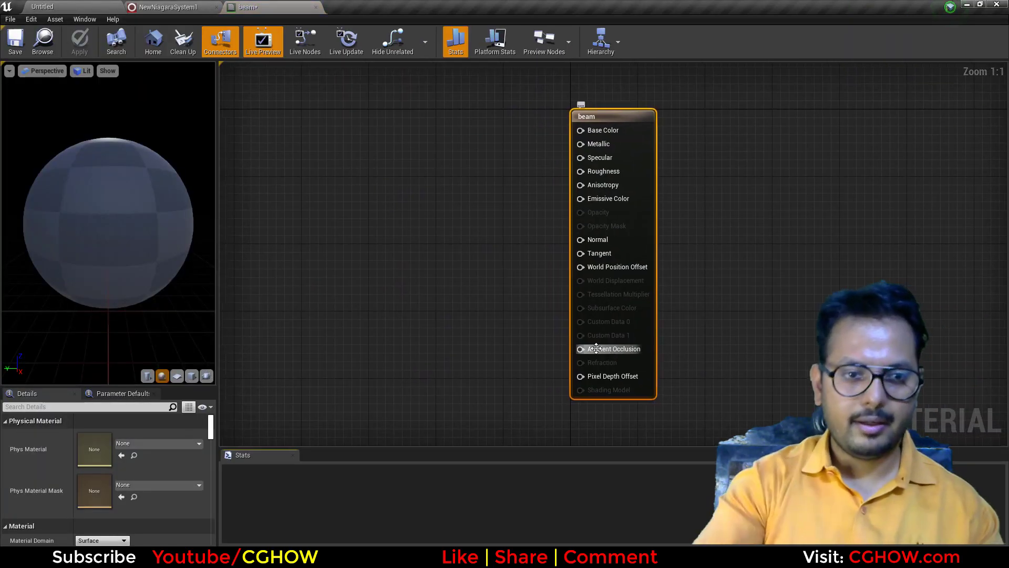
Preview the beam material on a cylinder, add a Fresnel node and connect its output to Opacity.
click(147, 376)
right_drag(378, 270, 473, 242)
text(re)
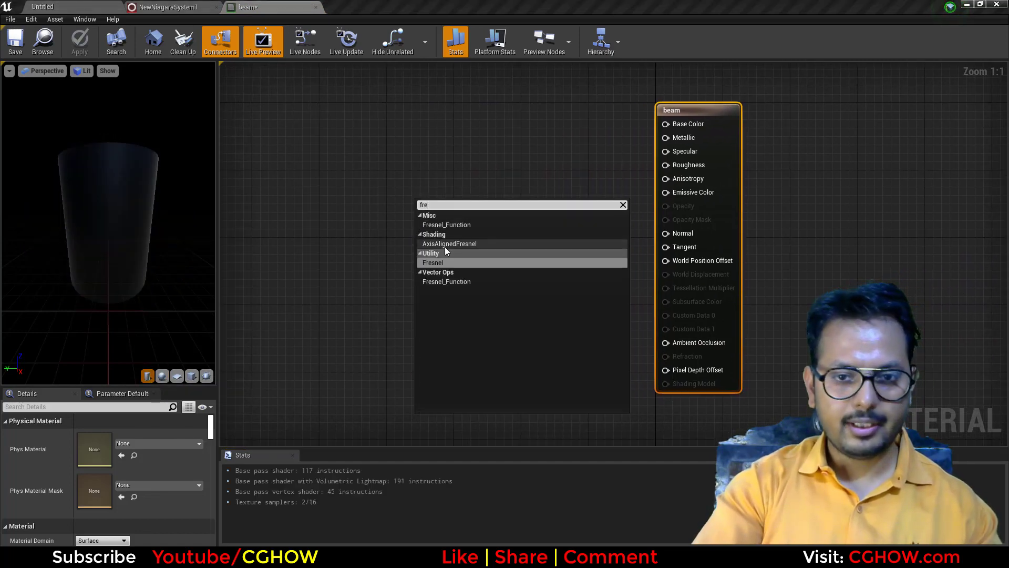
click(449, 262)
drag(484, 241, 675, 213)
Set the beam material's blend mode to Translucent and its shading model to Unlit.
click(719, 167)
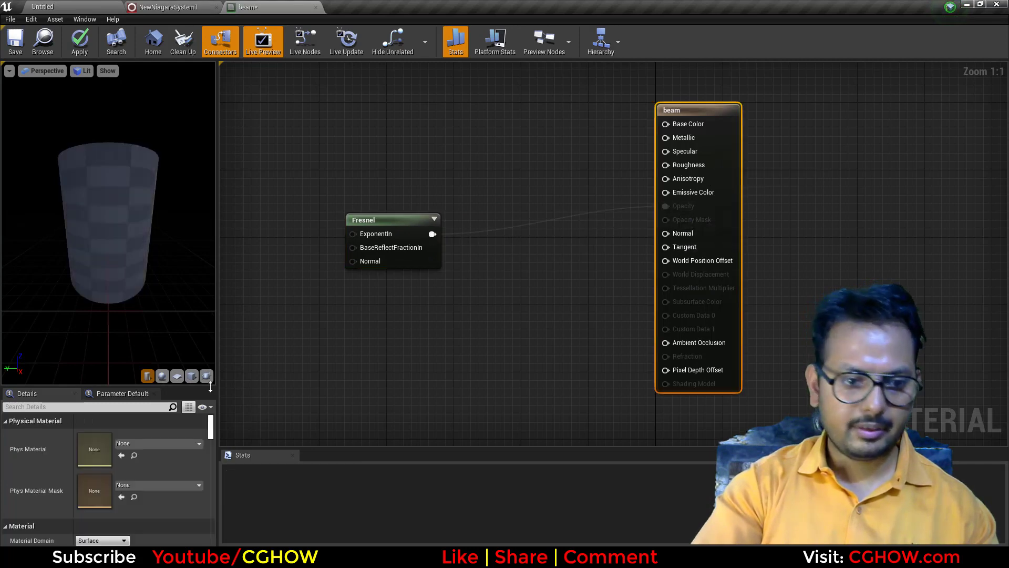
scroll(106, 473, down, 2)
click(111, 505)
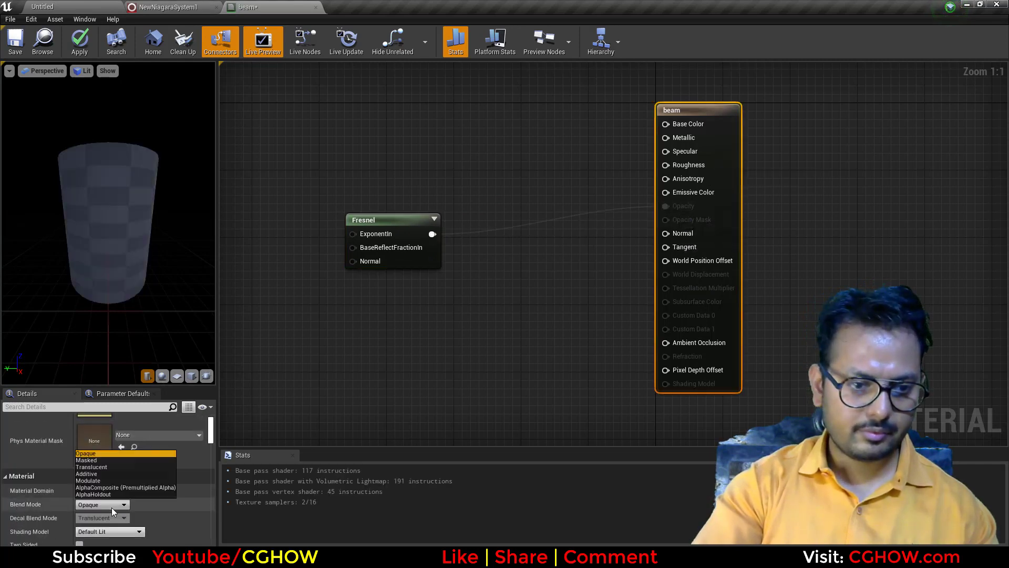
click(100, 467)
click(125, 530)
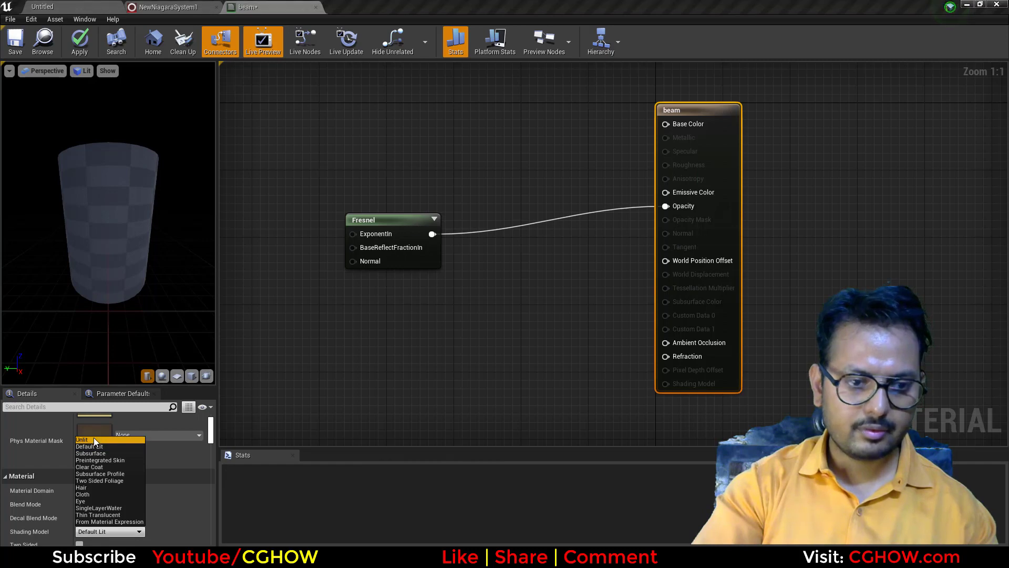
click(93, 439)
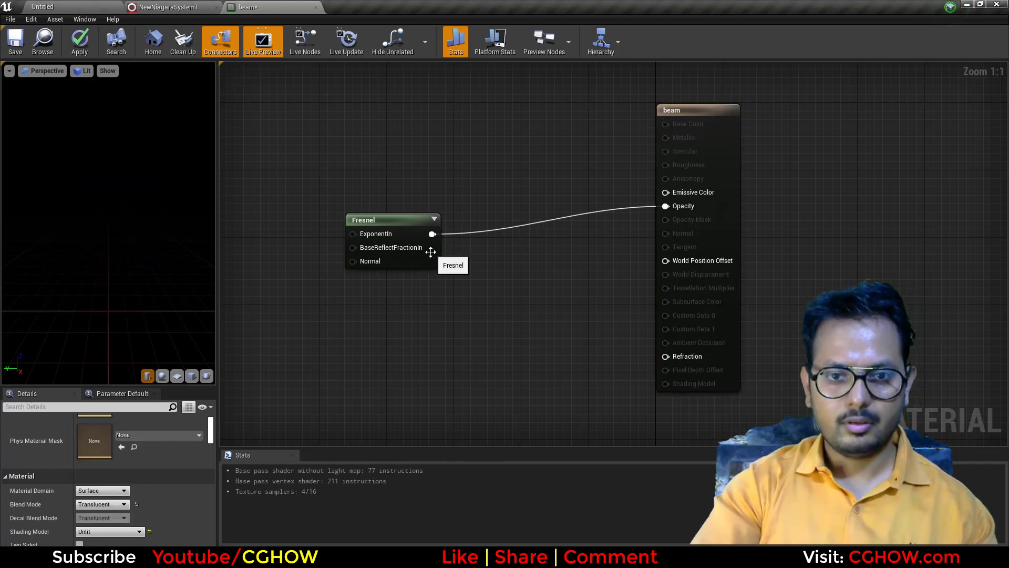
Preview the Fresnel node's output on the cylinder and examine it from another angle.
click(407, 232)
key(space)
drag(174, 227, 136, 257)
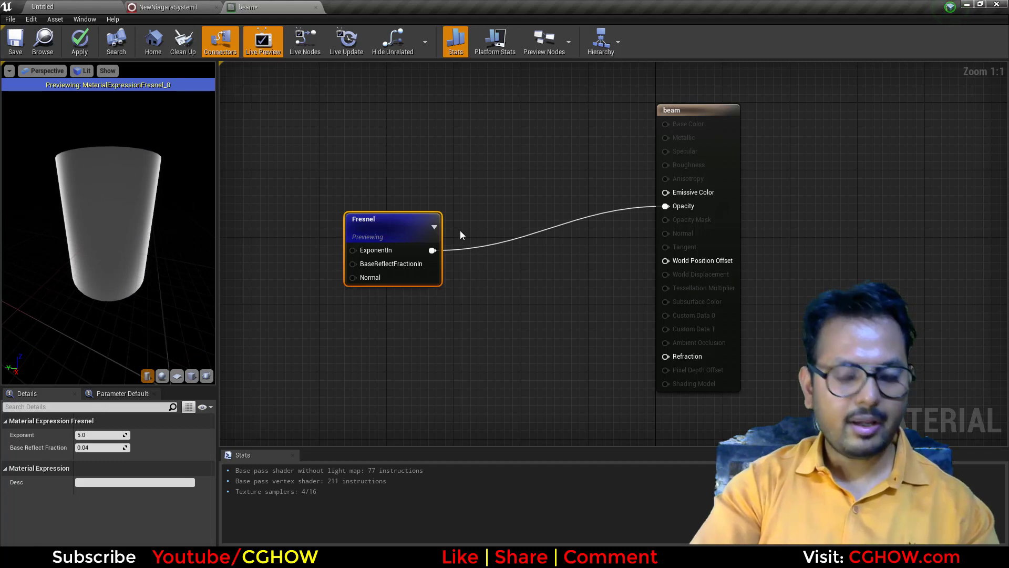
Invert the Fresnel output with a 1-x node, feed it into a Power node's Base and preview the Power node.
click(460, 235)
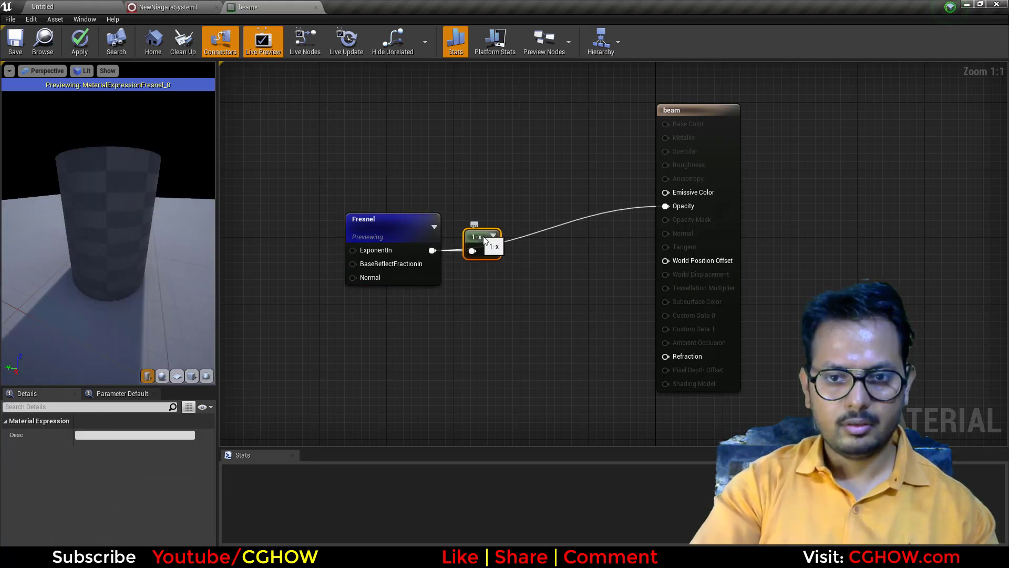
key(space)
drag(487, 247, 540, 282)
key(e)
click(531, 262)
key(space)
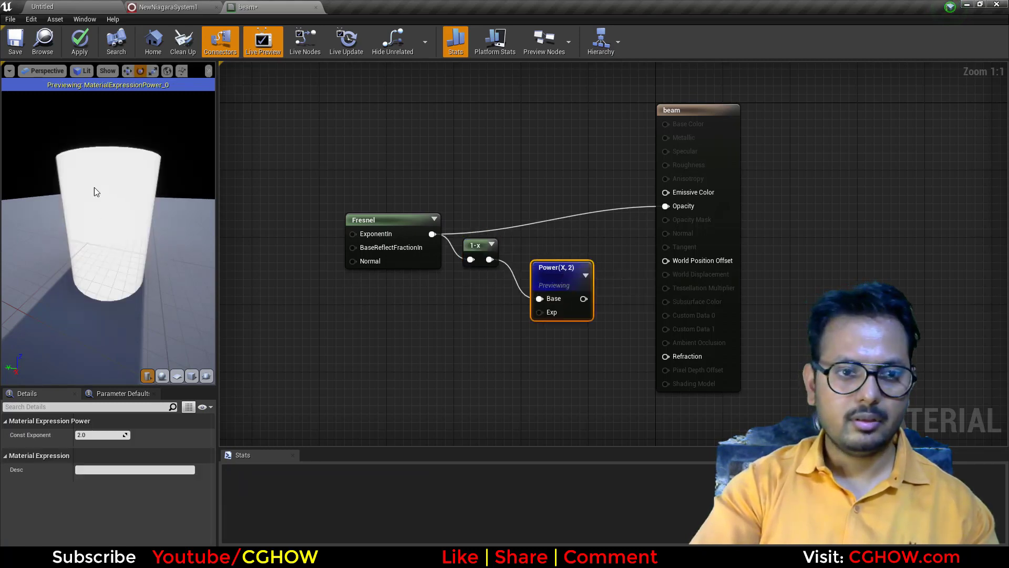
Raise the Power node's constant exponent to about 56.52 and check the falloff on the preview cylinder.
drag(87, 433, 120, 433)
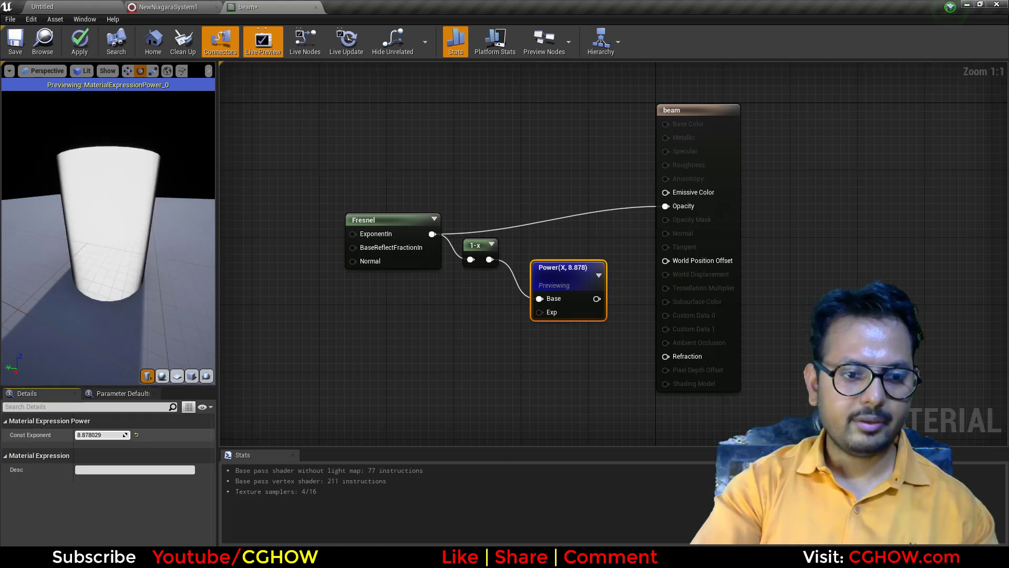
drag(95, 435, 124, 435)
drag(140, 281, 119, 223)
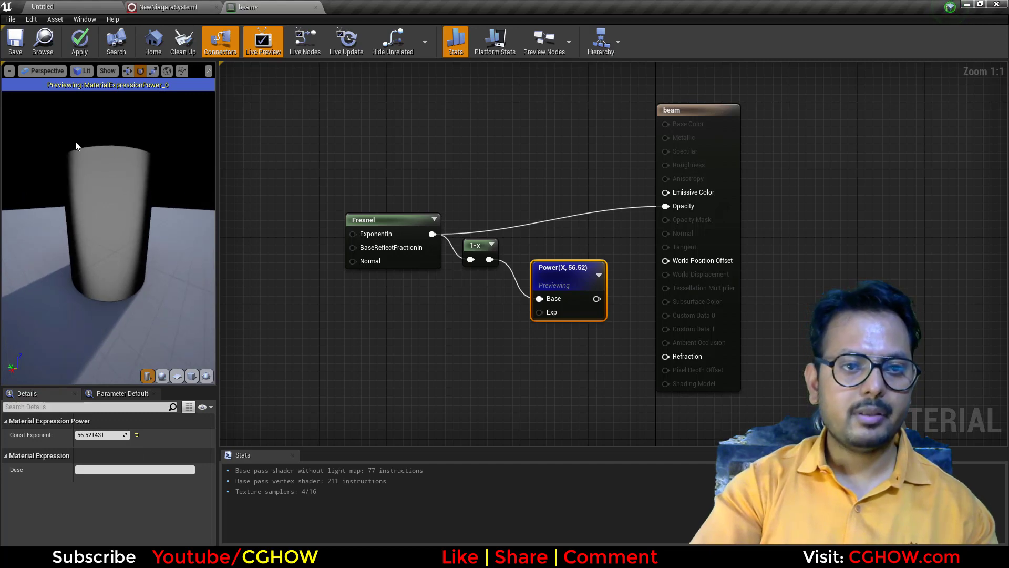
Add a TexCoord node below the Fresnel node and a Component Mask node beside it.
right_drag(469, 361, 460, 287)
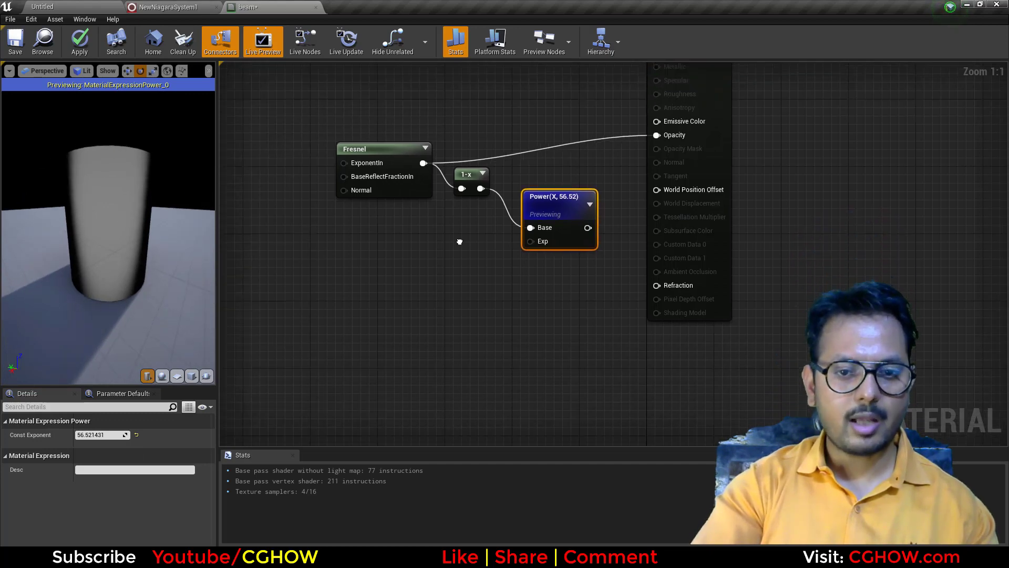
click(270, 288)
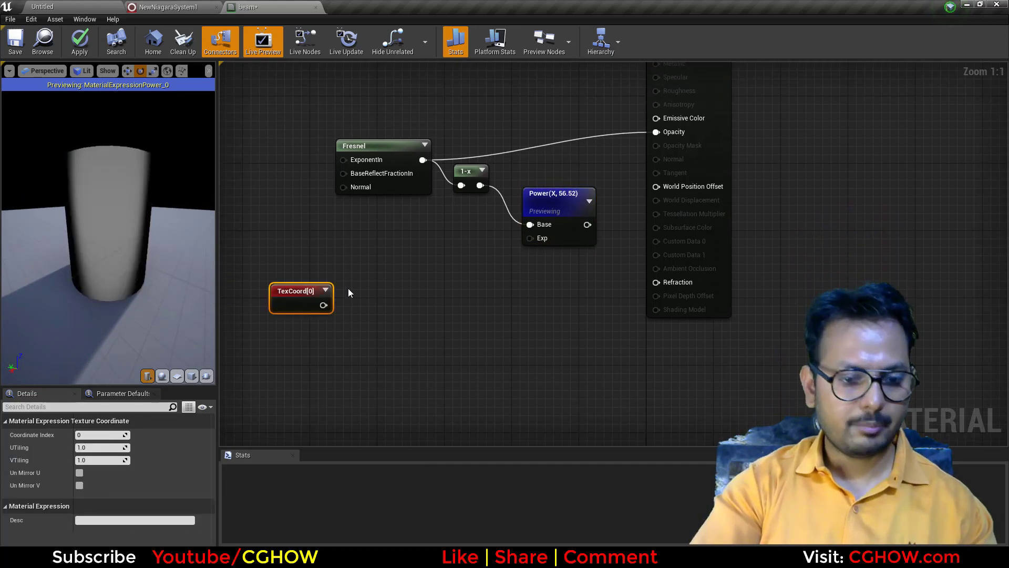
right_click(348, 289)
text(mask)
click(378, 389)
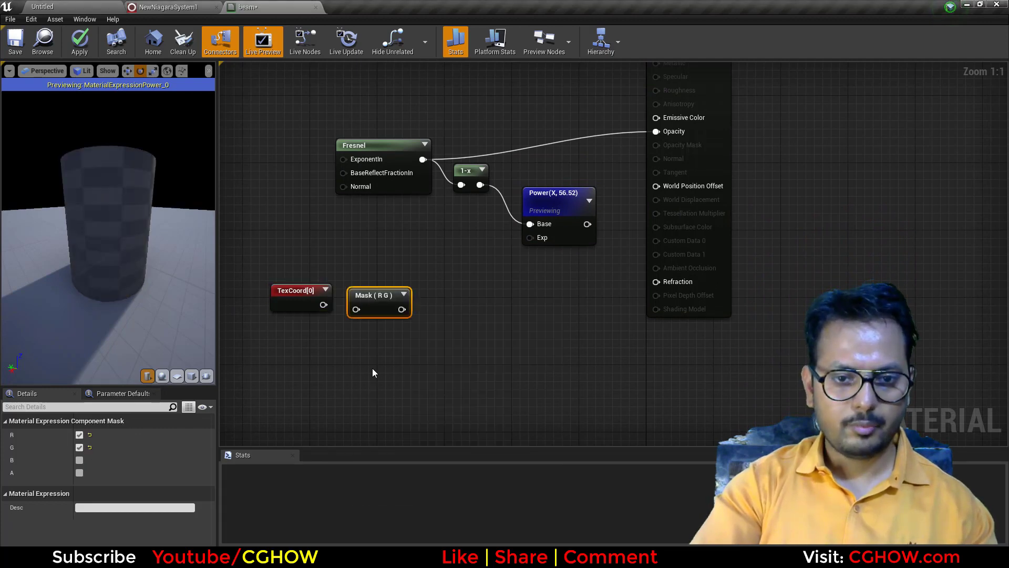